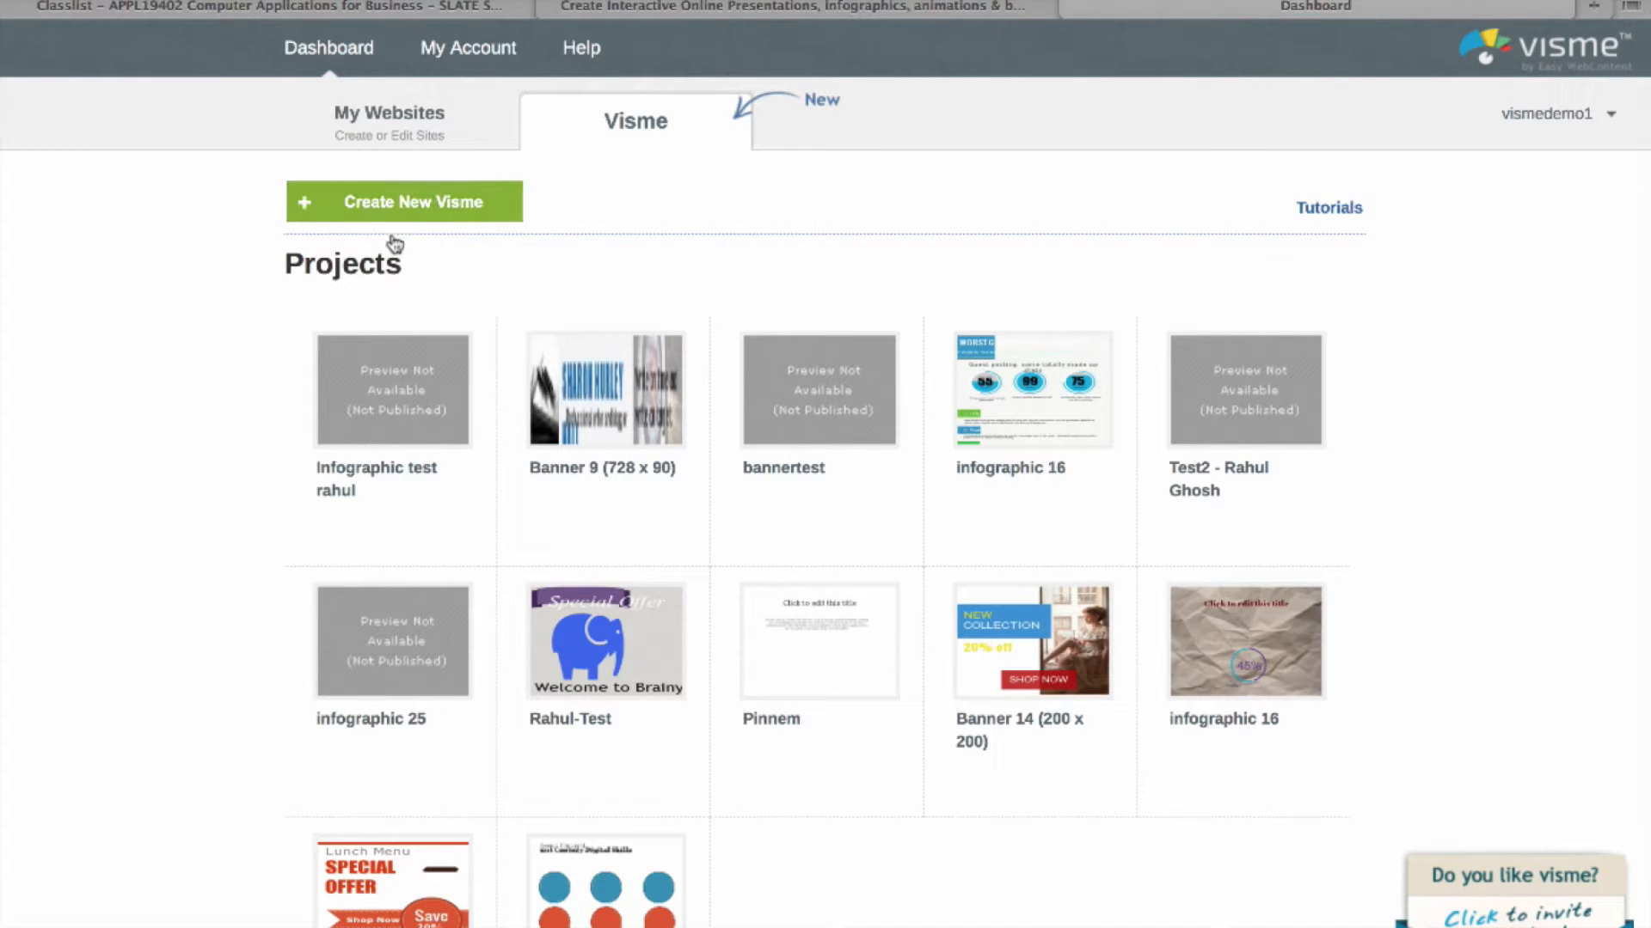
Step: Create a new Visme project named after the user and continue to the themes page
click(413, 210)
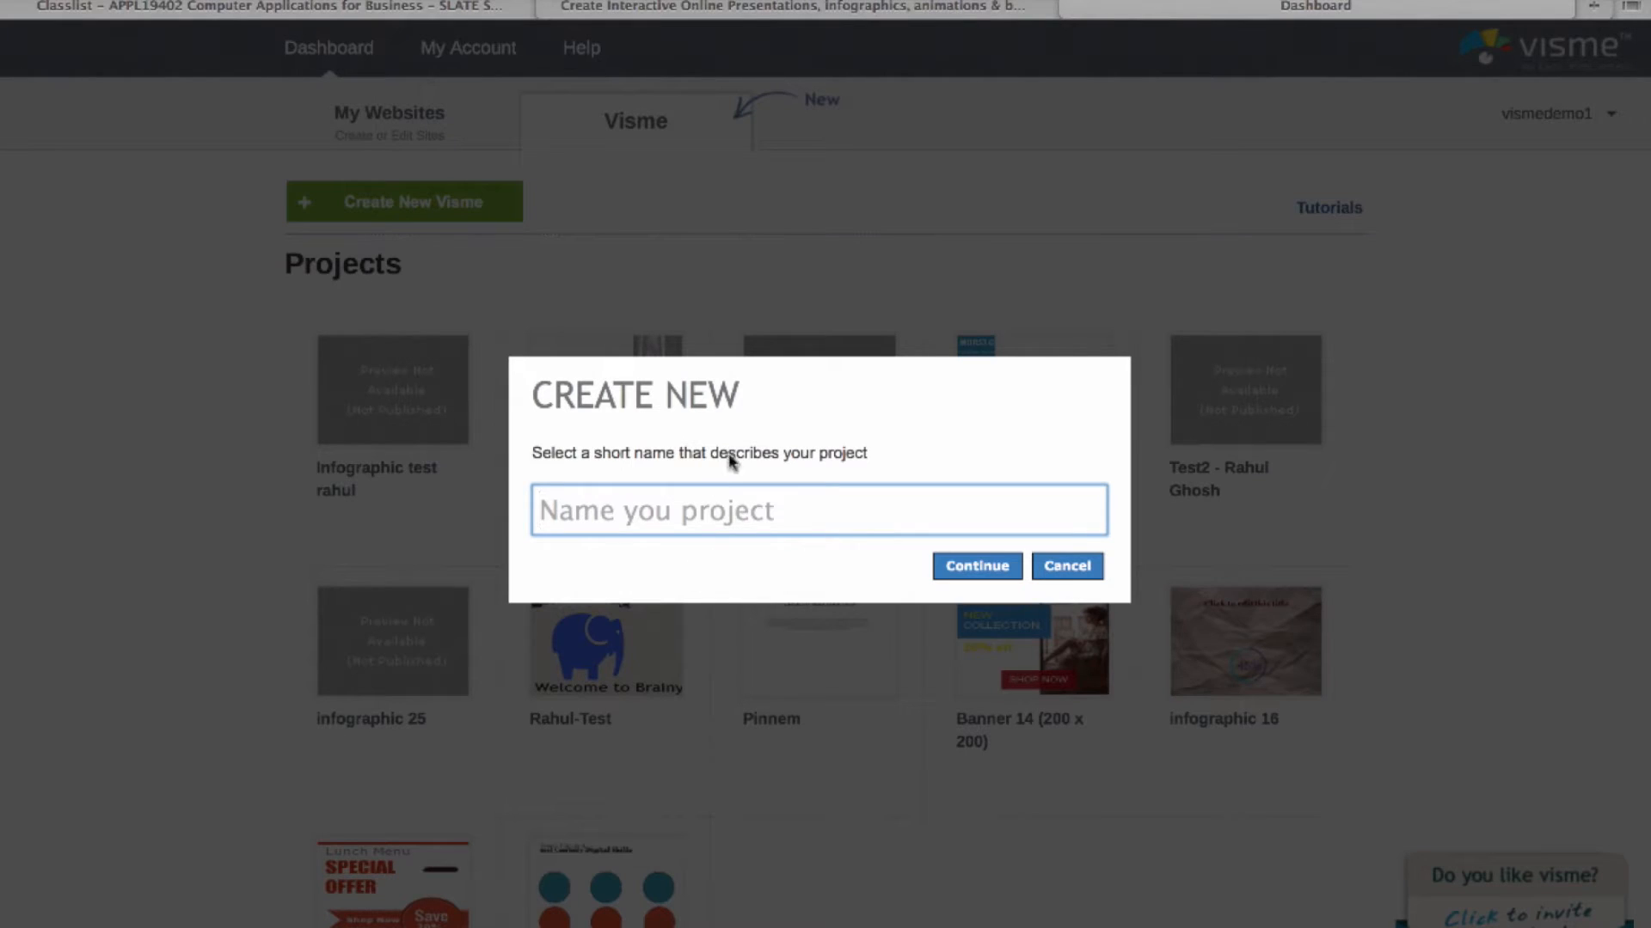
text(Test )
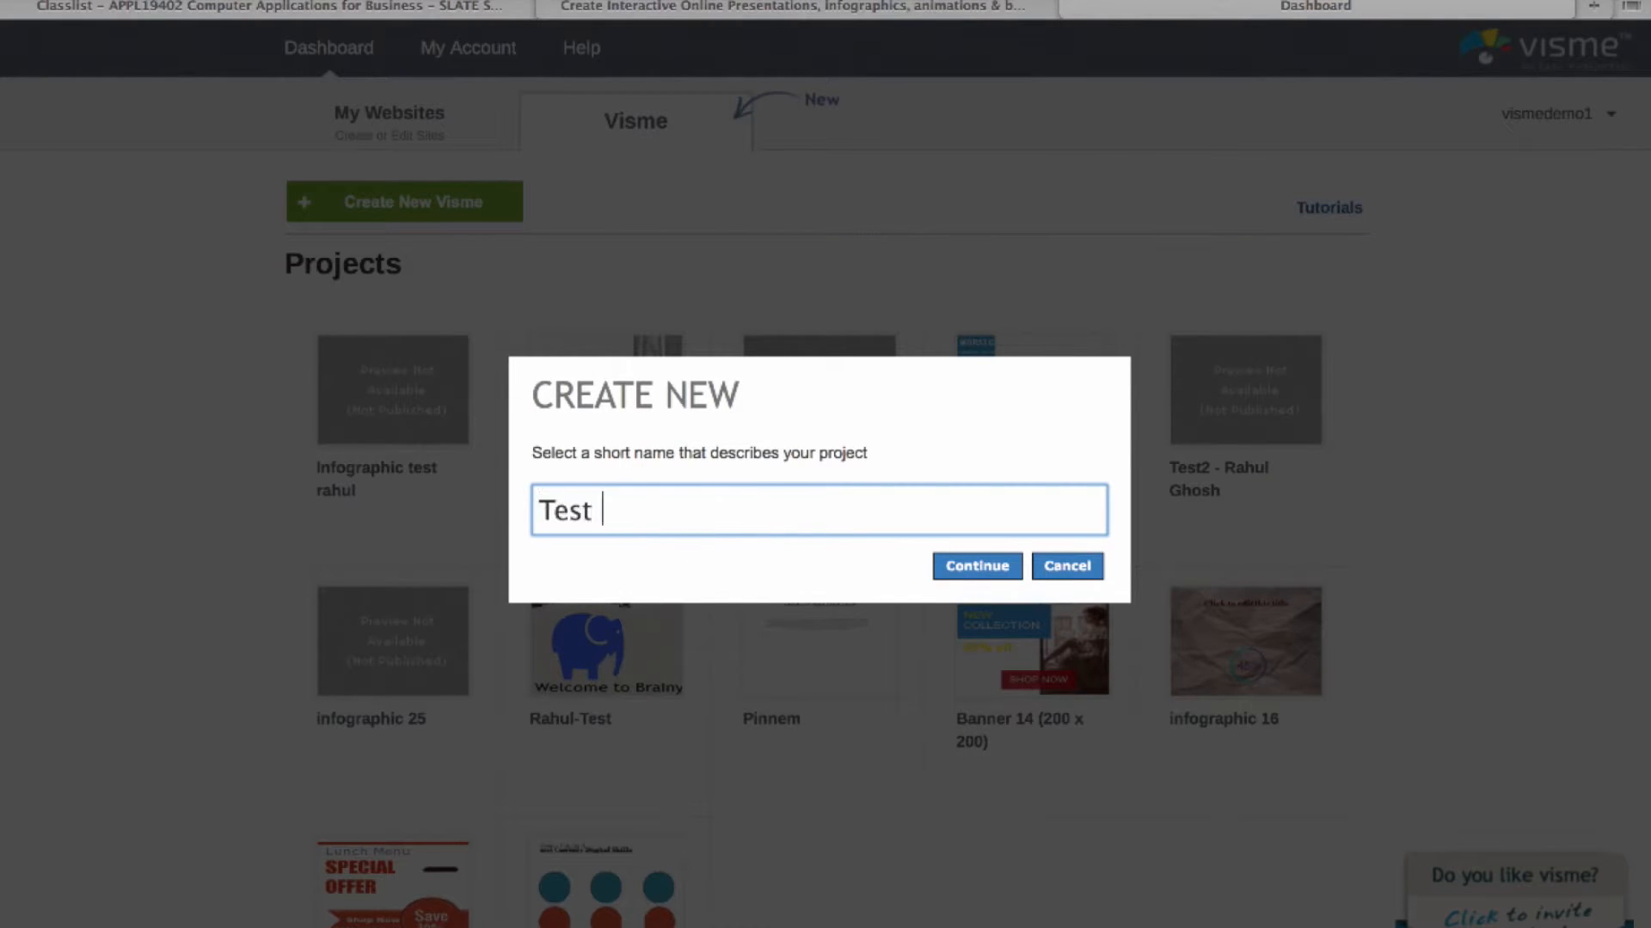
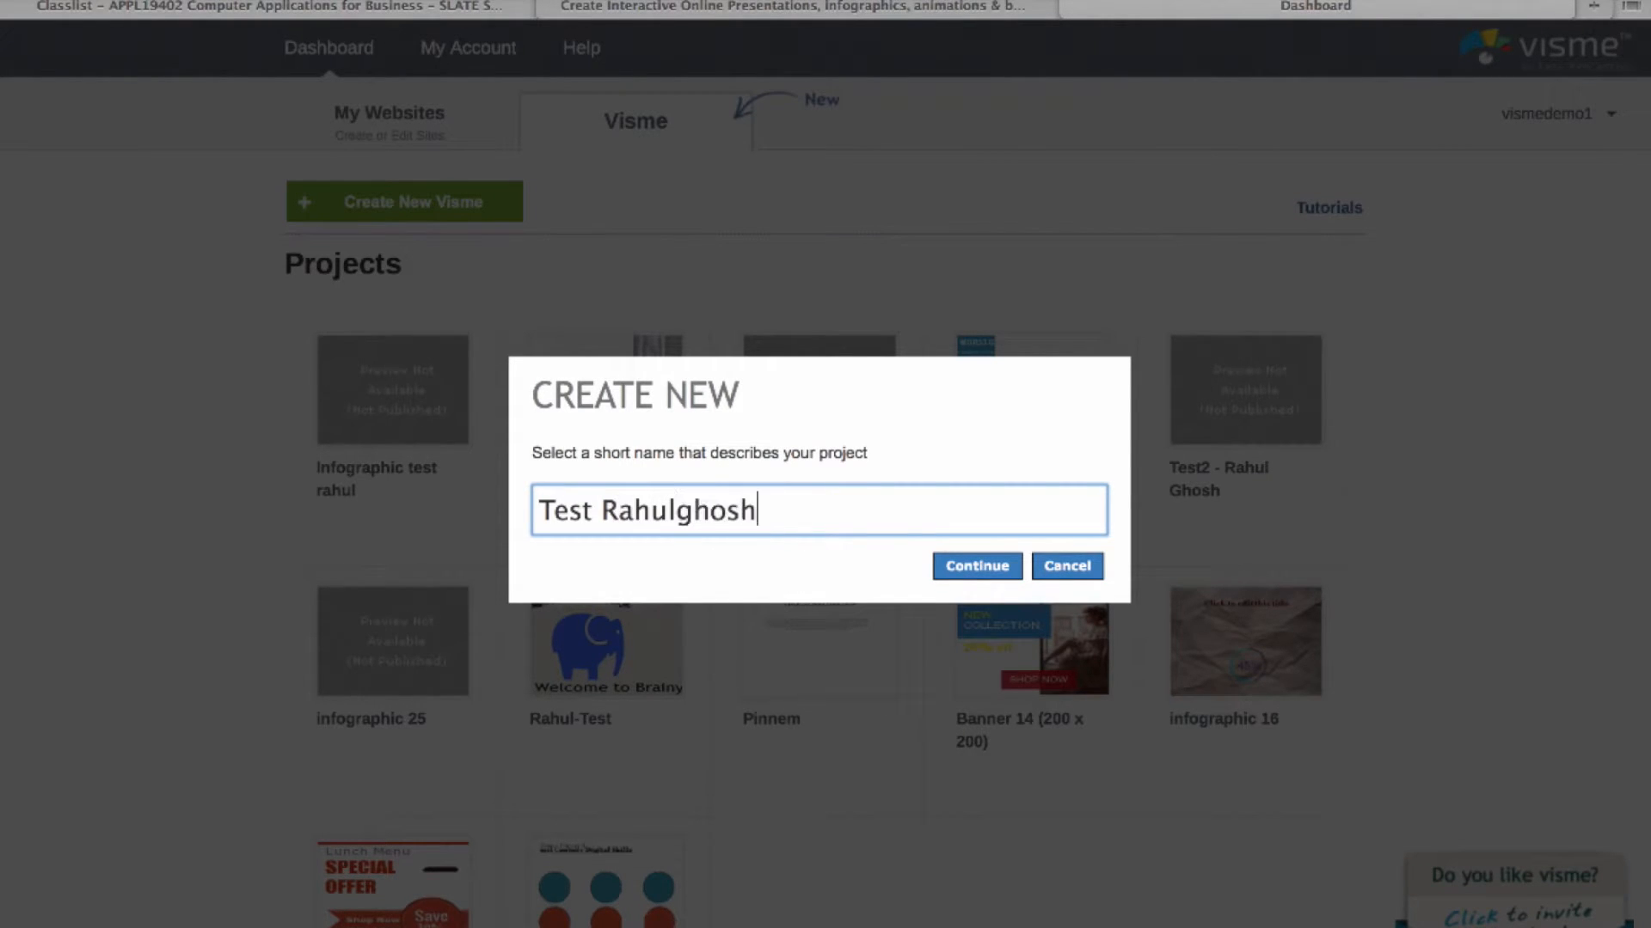
click(988, 563)
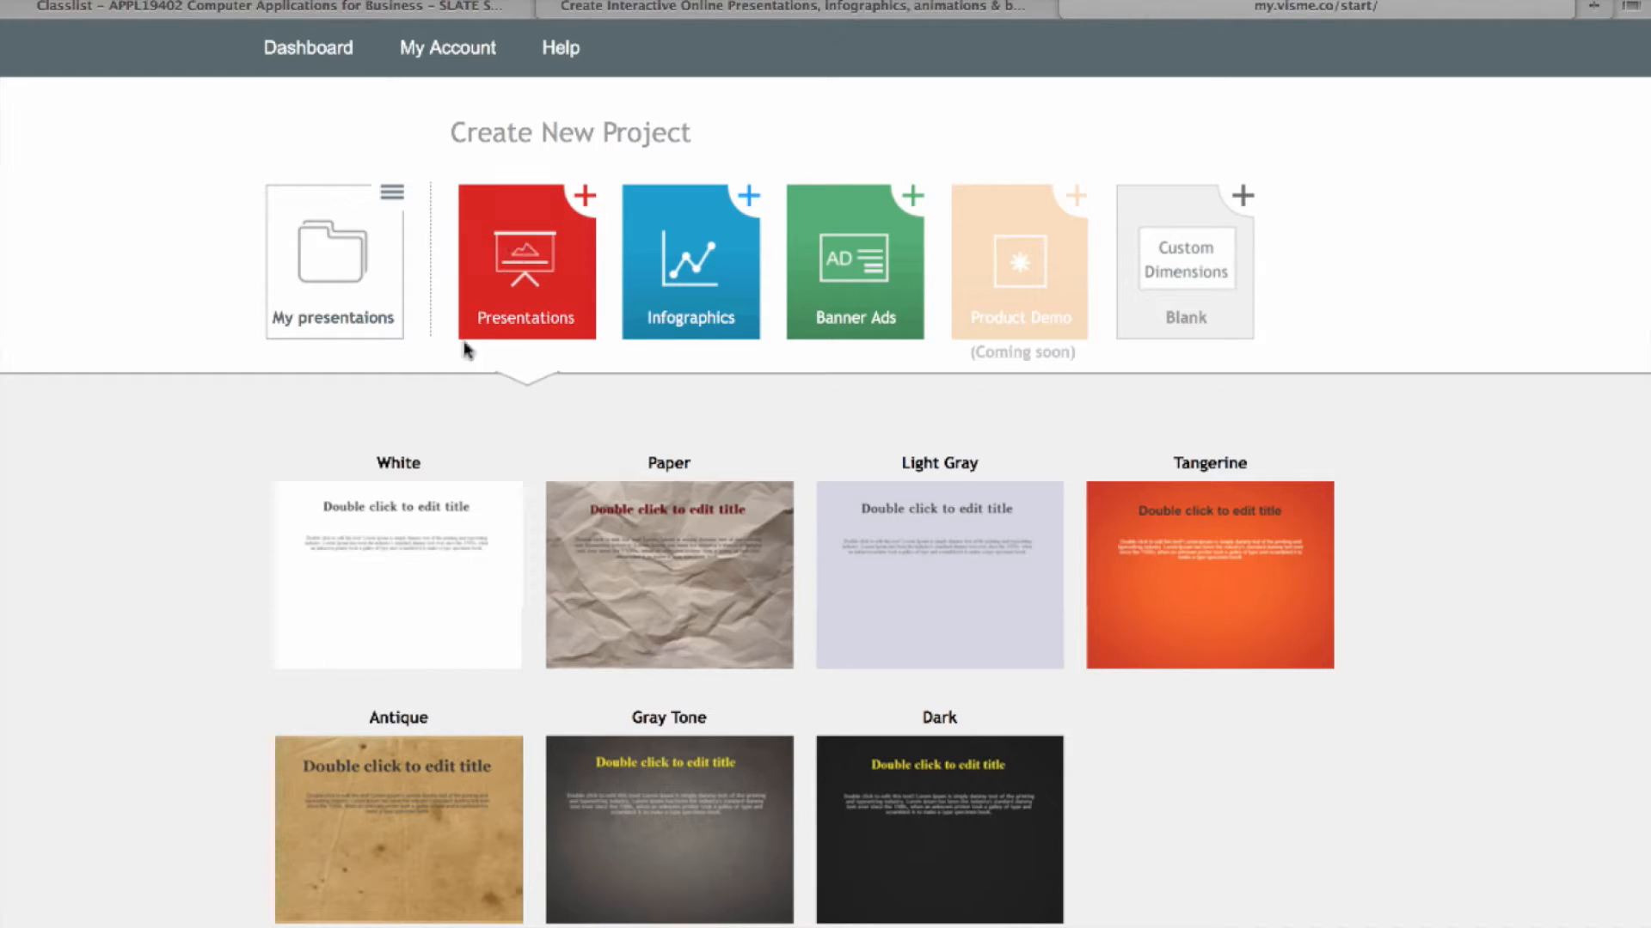
Step: Open Banner Ads and preview templates at Banner 468x60, Half Banner, Small Square 200x200 and Medium Rectangle 300x250
click(866, 307)
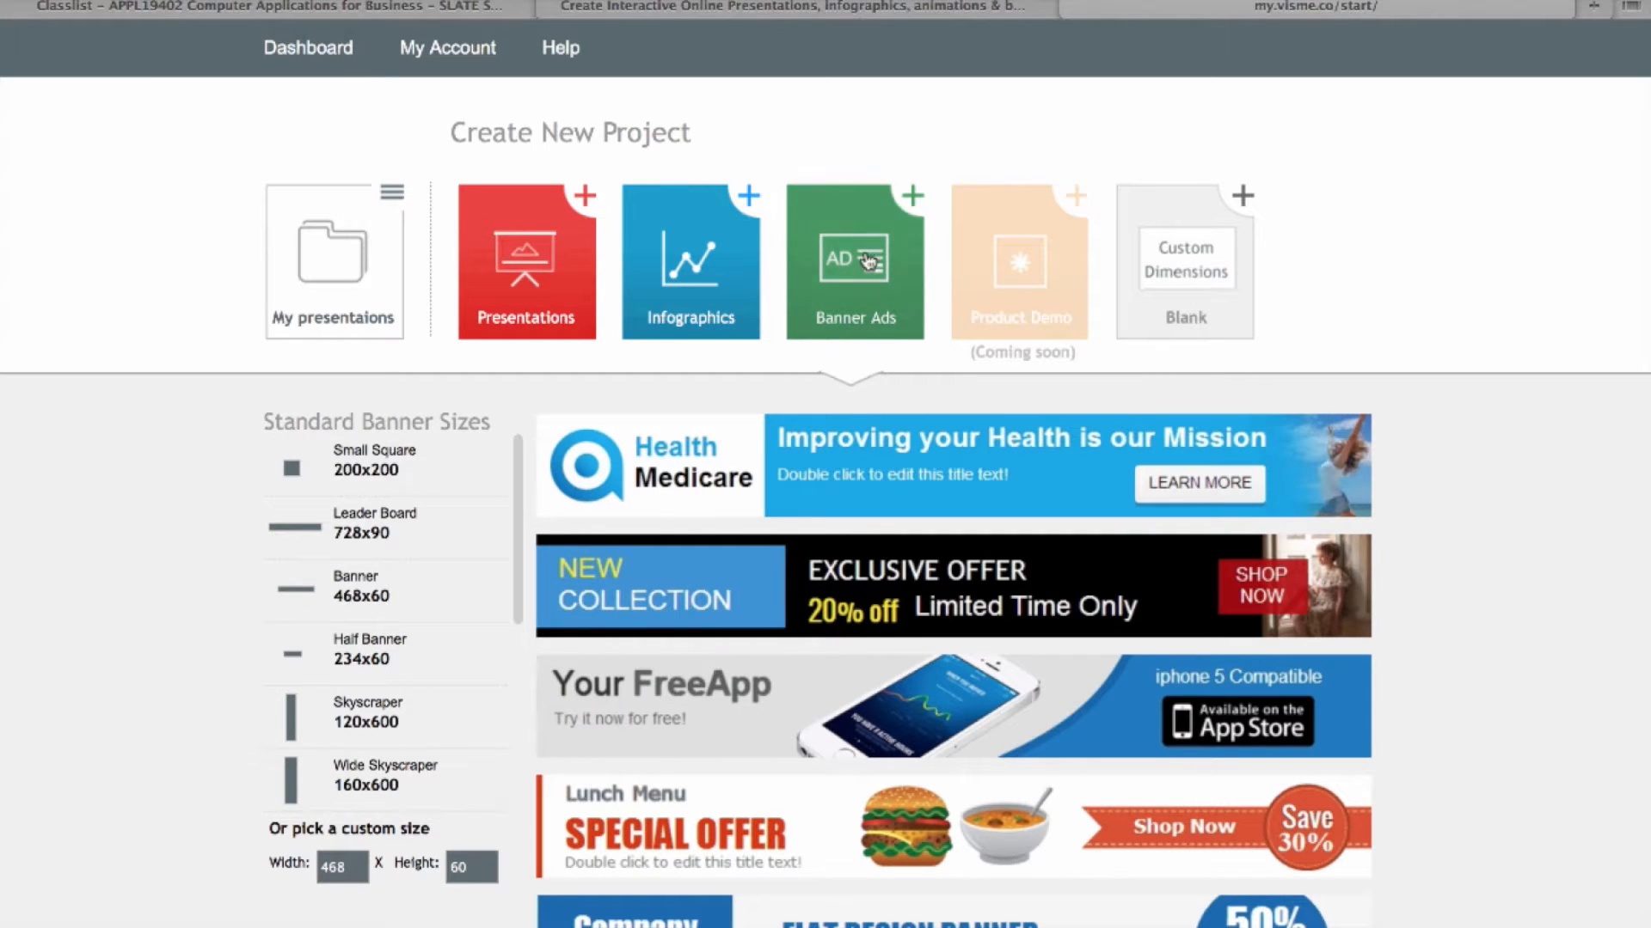
scroll(126, 740, down, 3)
scroll(126, 739, down, 11)
scroll(126, 740, up, 2)
scroll(127, 818, up, 12)
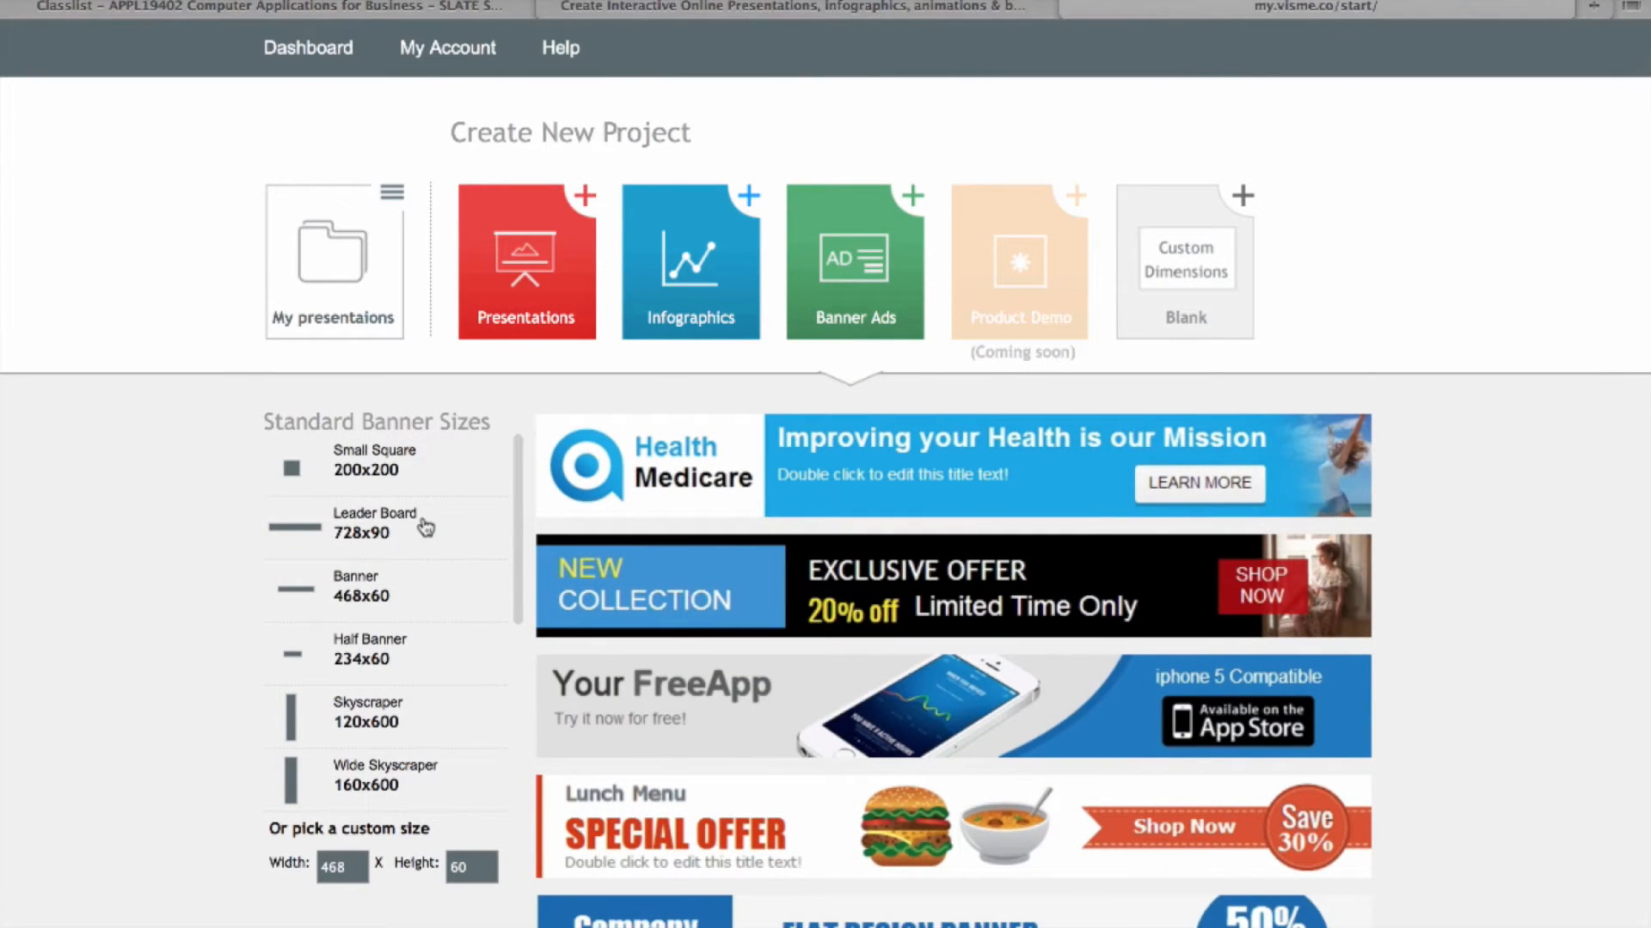
click(422, 587)
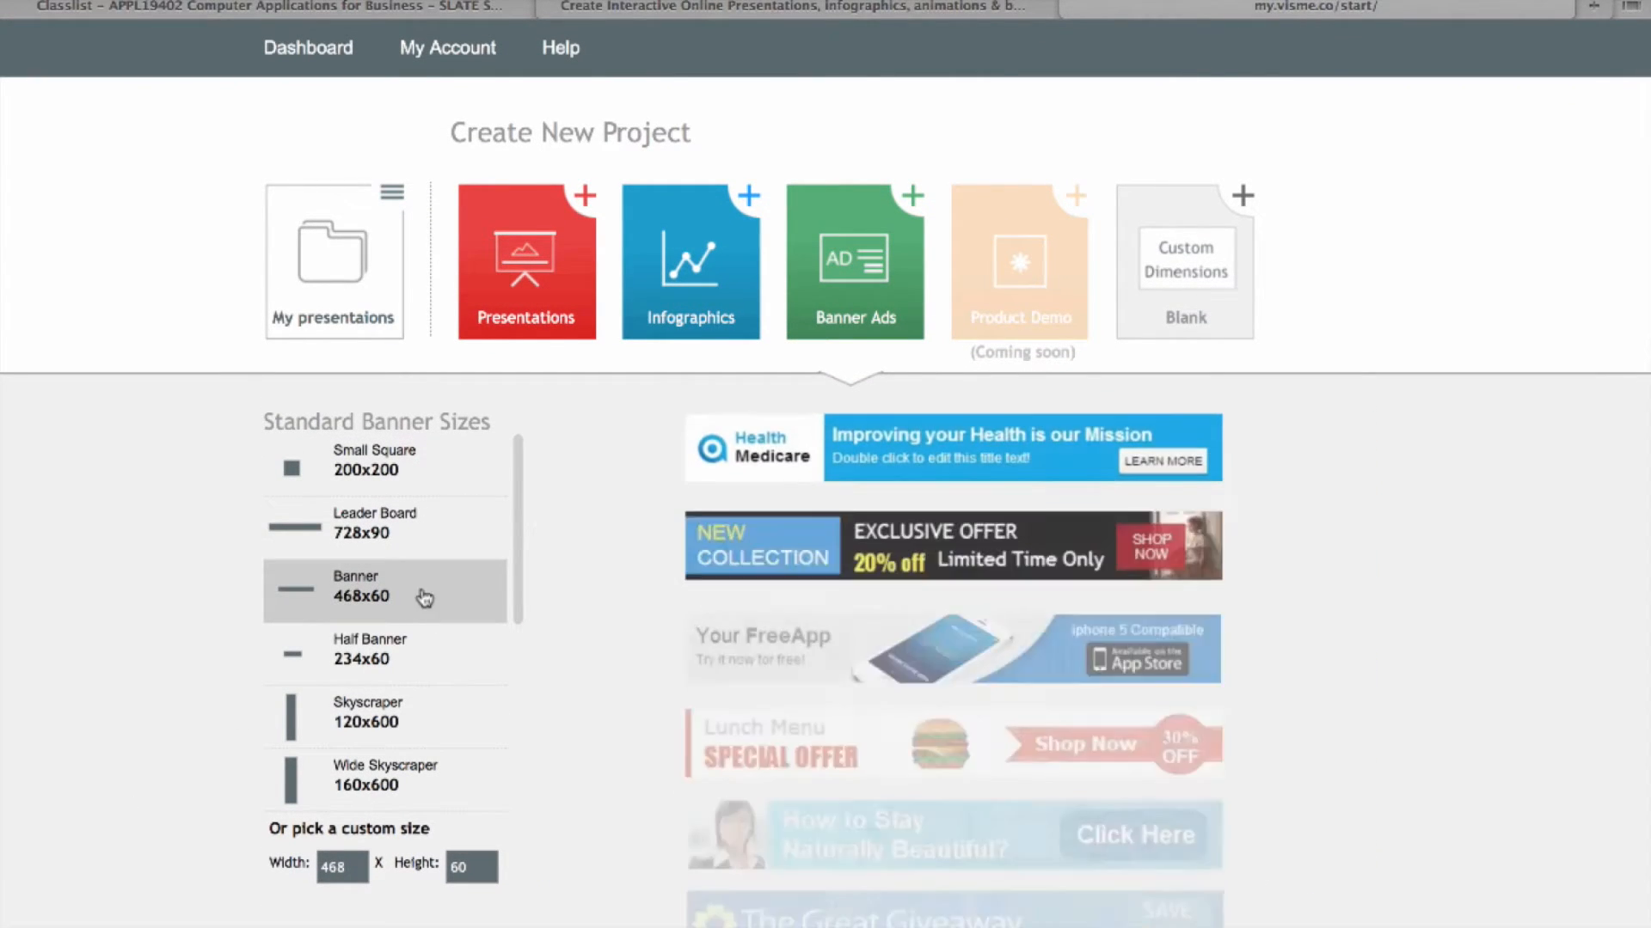
click(427, 664)
scroll(408, 745, down, 5)
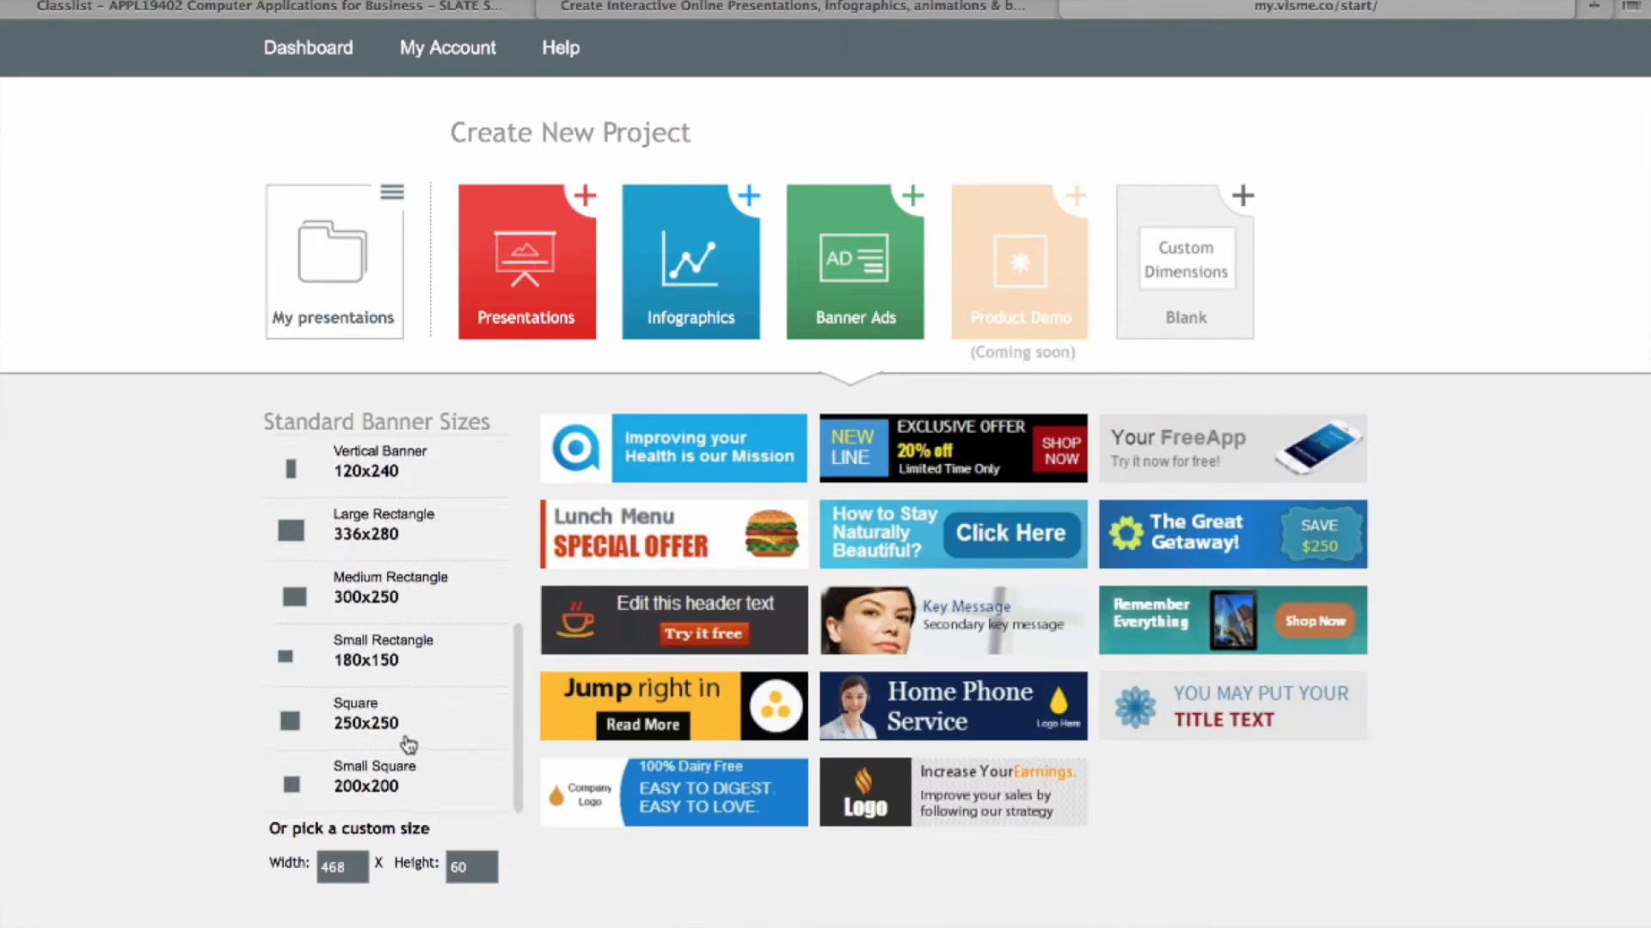
click(442, 784)
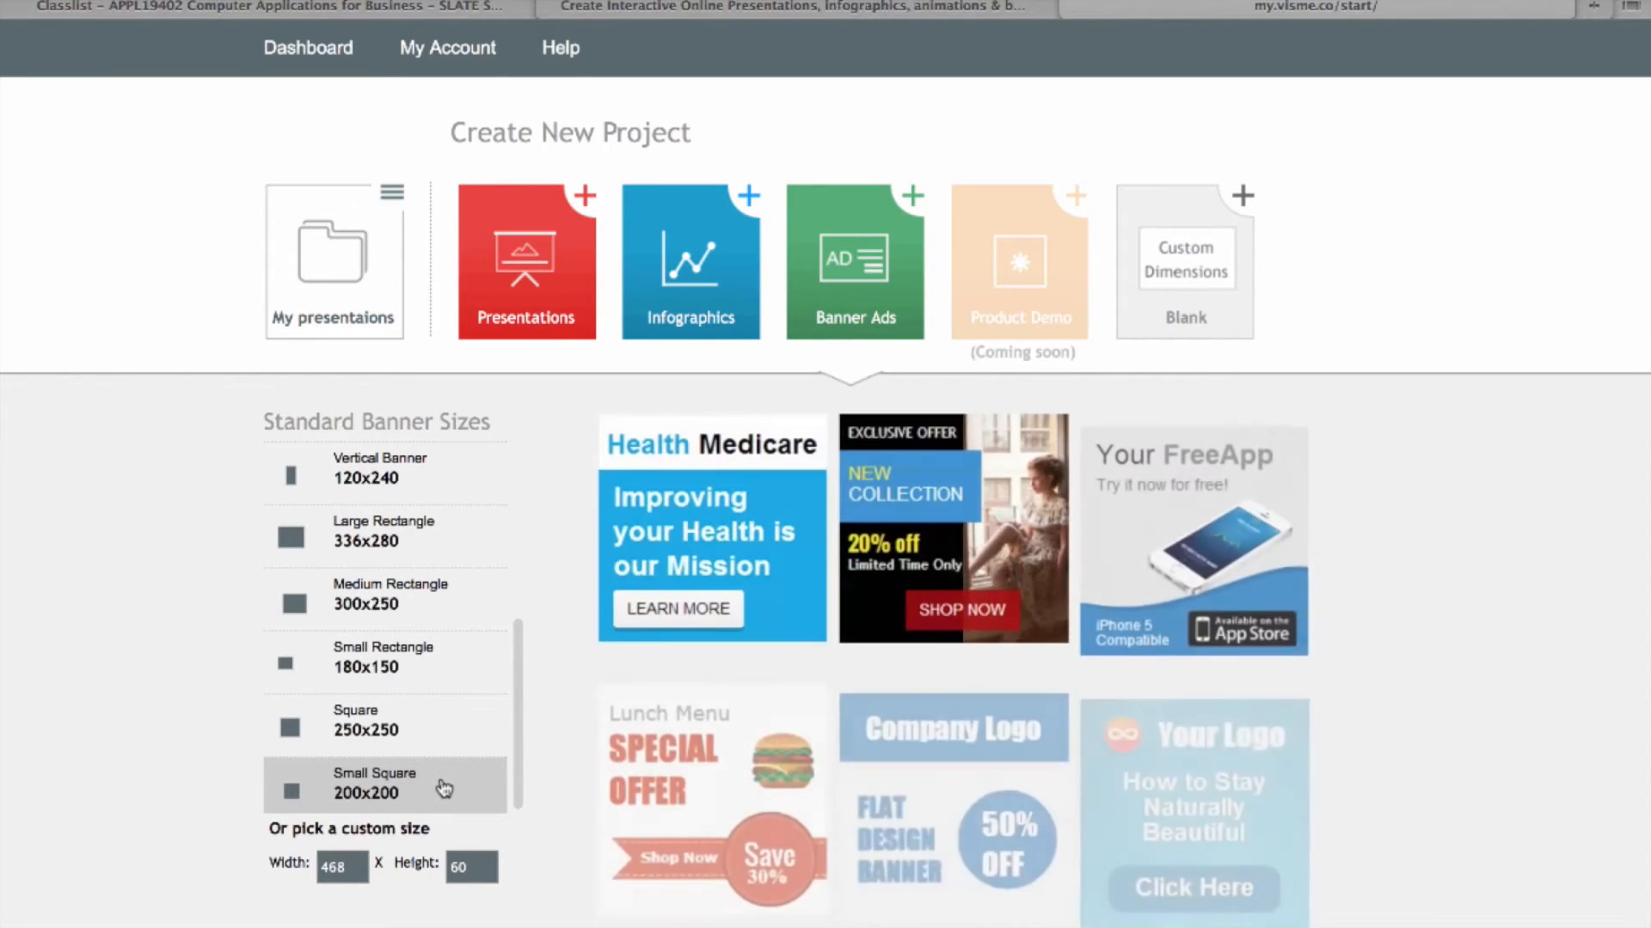
click(457, 604)
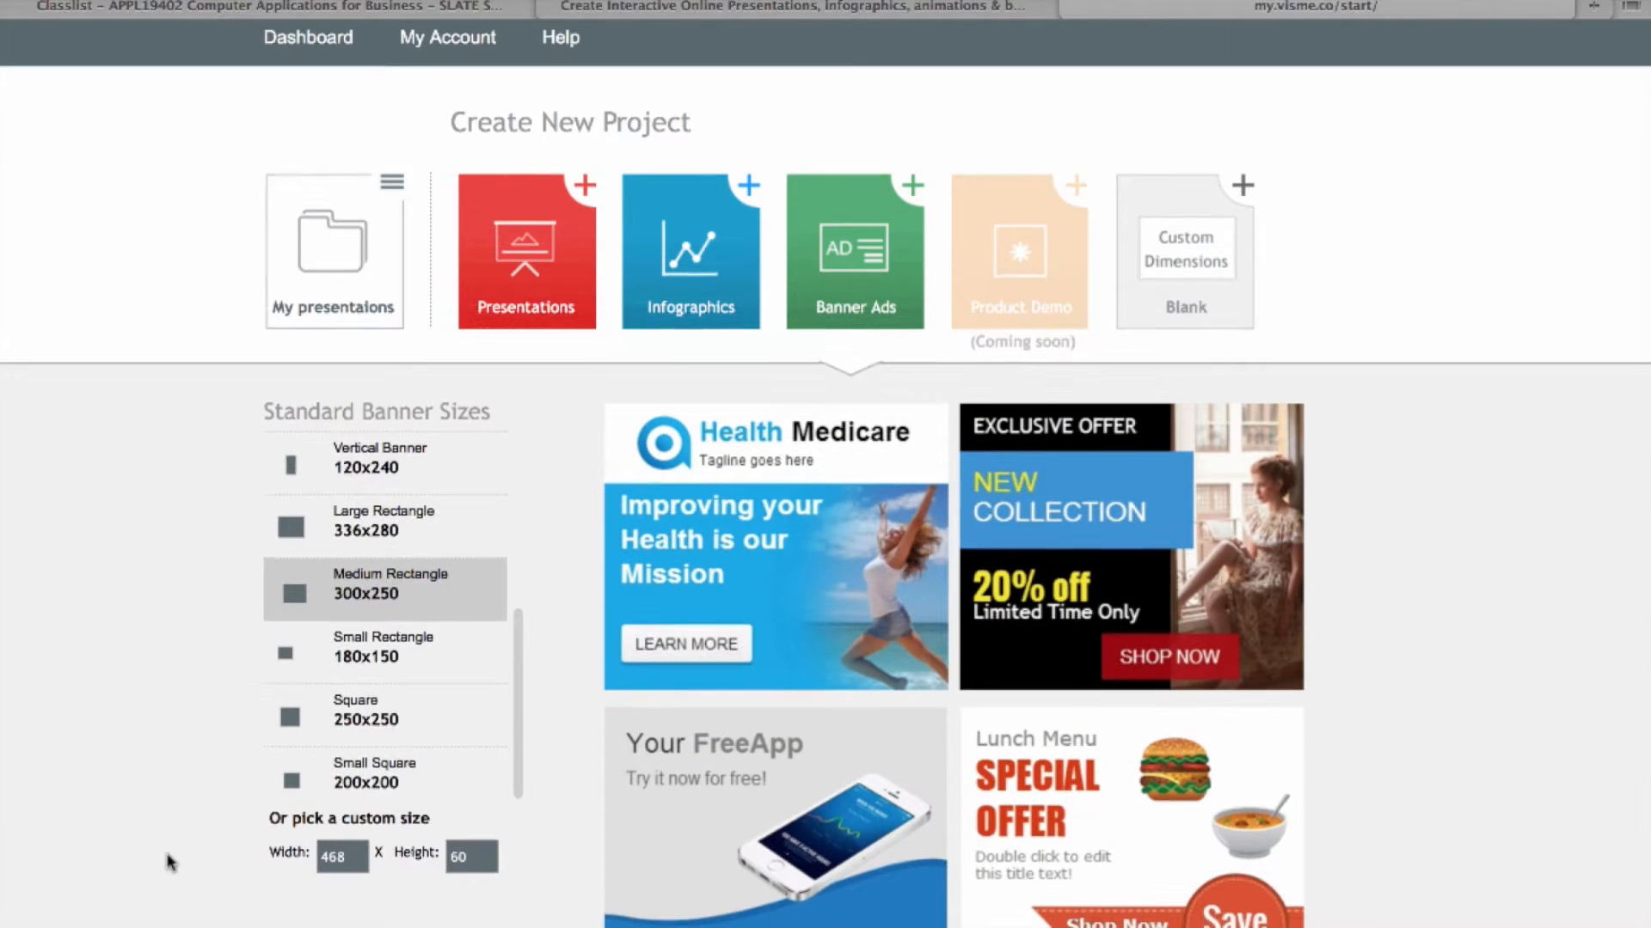
scroll(168, 859, down, 3)
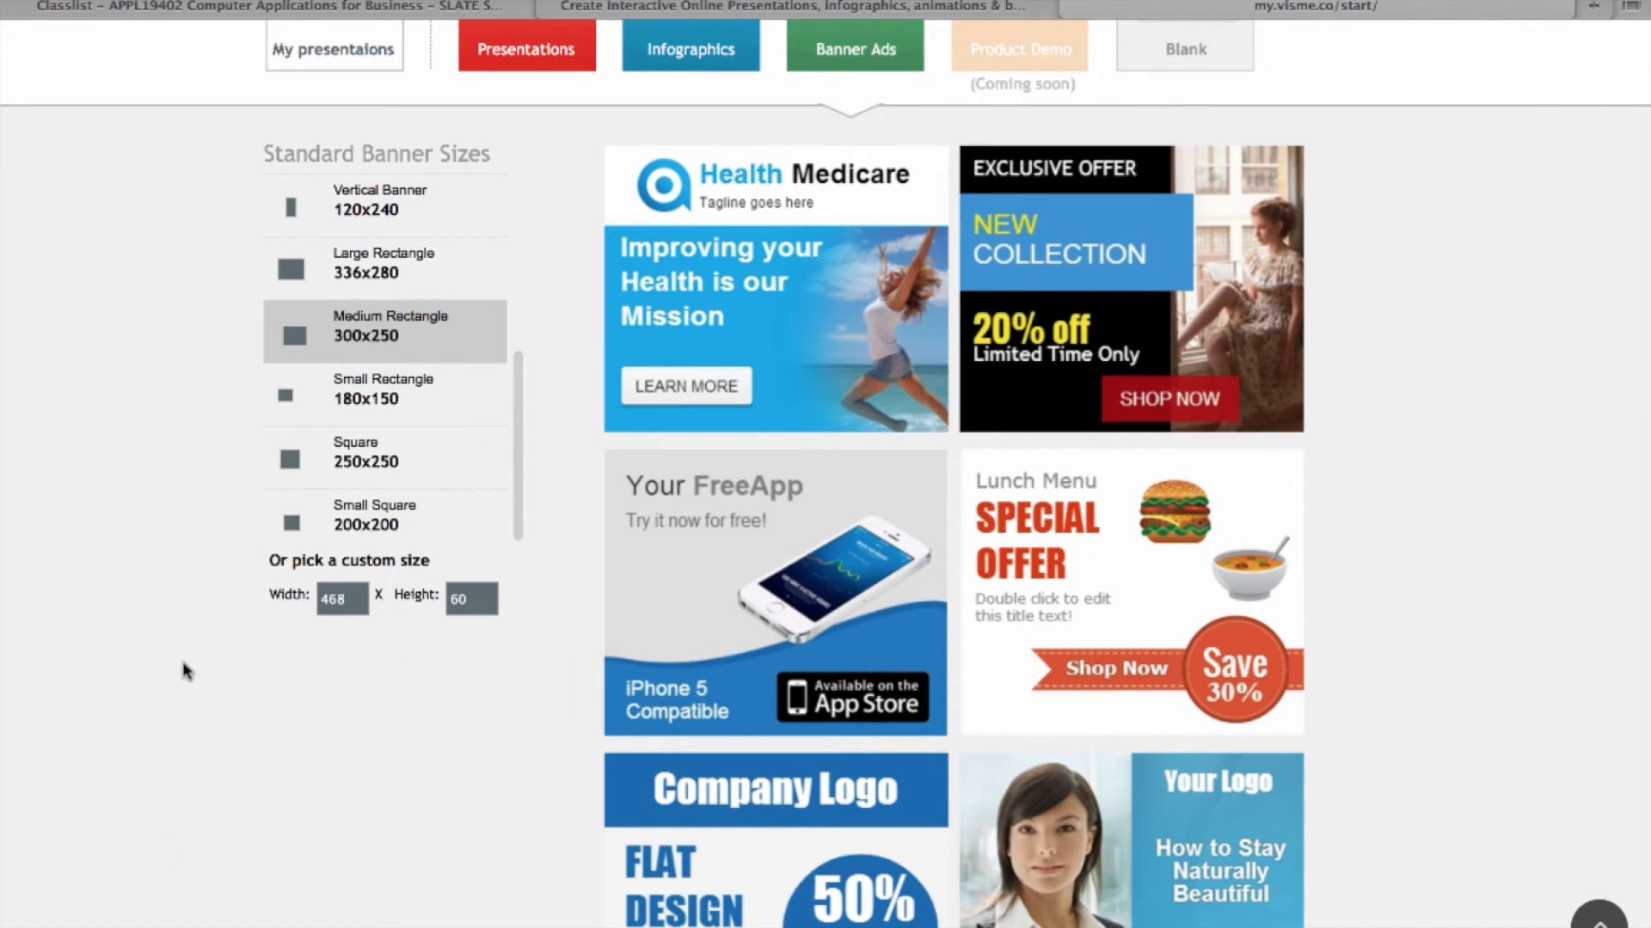
Step: Return to the banner templates page and start editing the custom banner width
key(ctrl+Up)
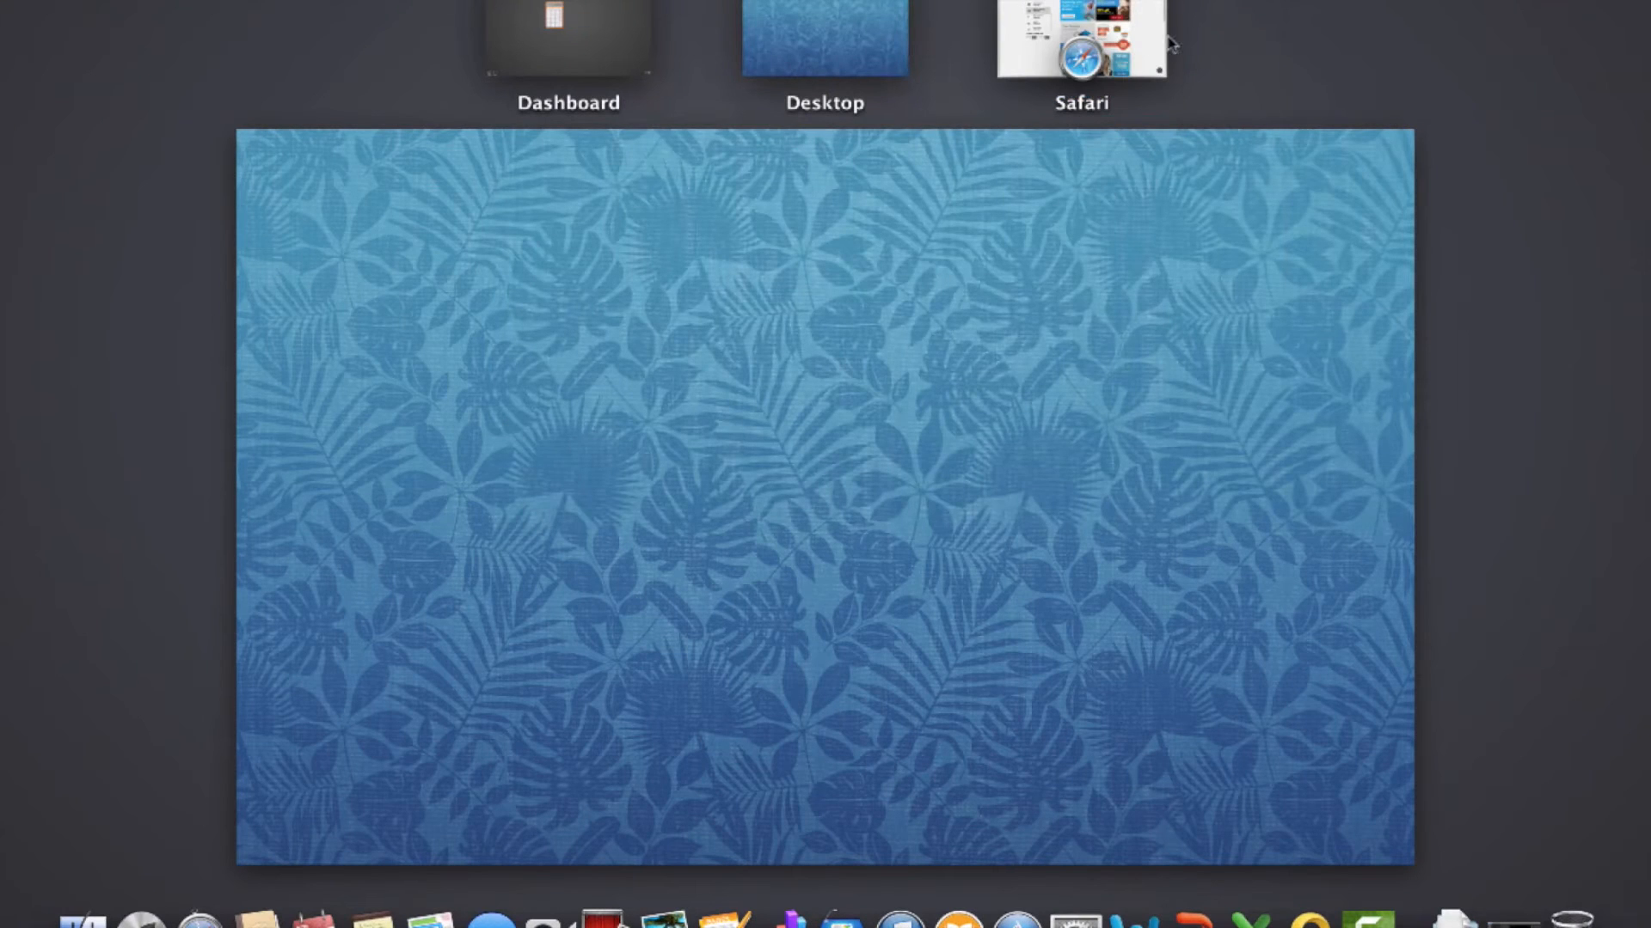
click(1144, 41)
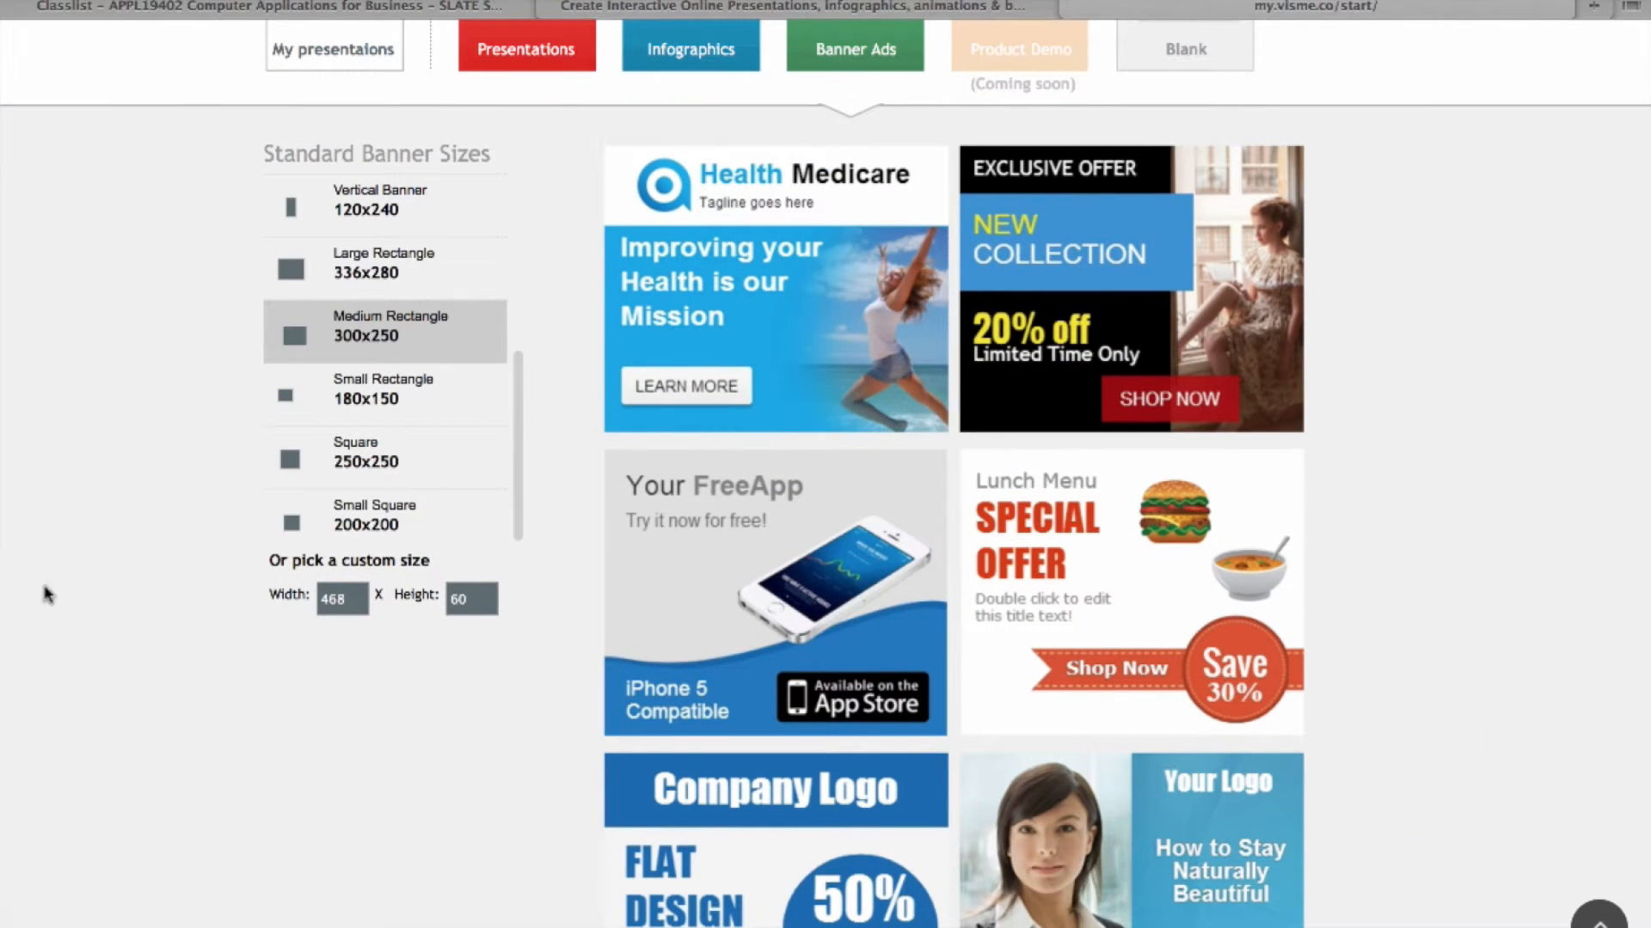
click(348, 599)
Step: Set the custom banner to width 500 and height 500, then open the blank canvas
key(BackSpace)
key(BackSpace)
key(BackSpace)
text(5000)
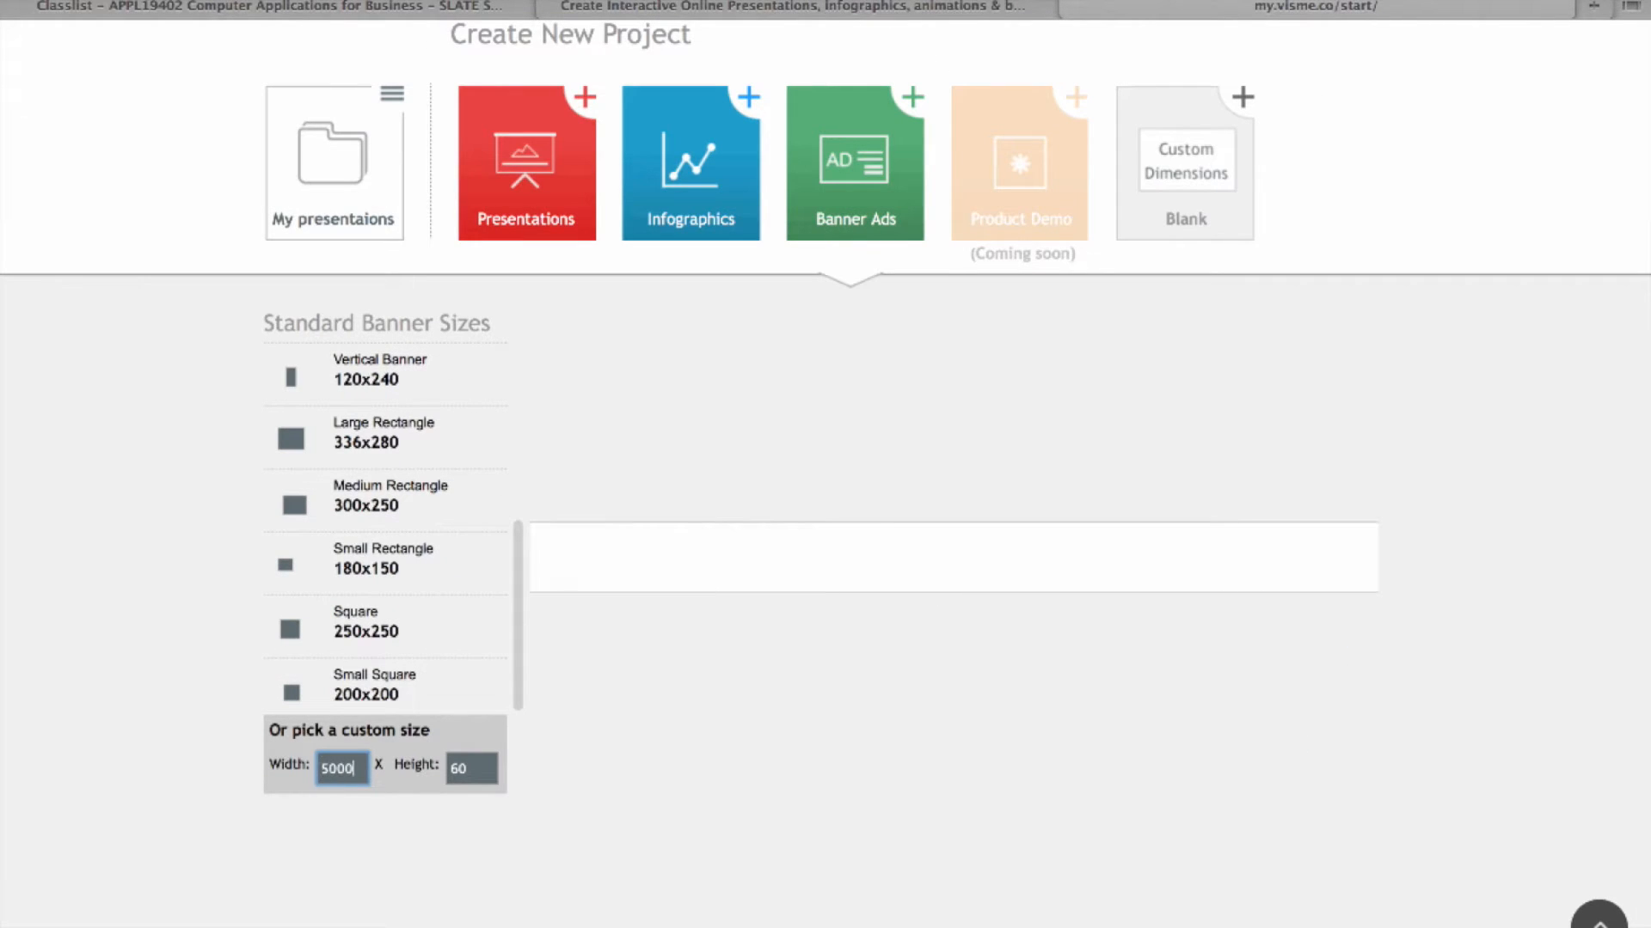
key(BackSpace)
key(Tab)
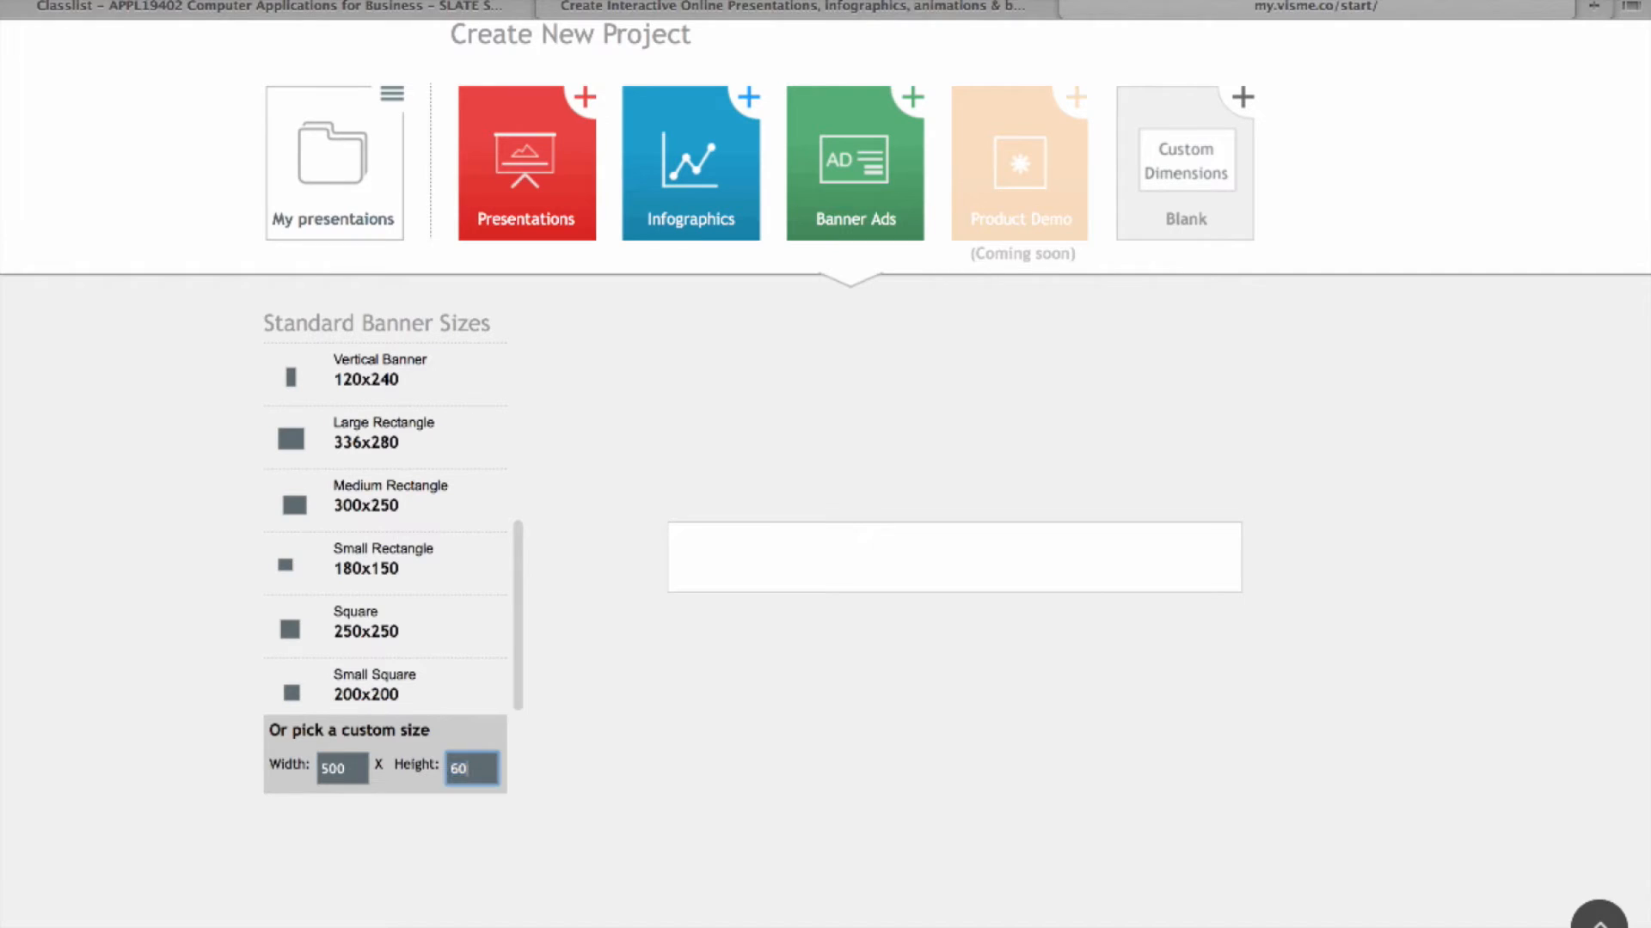
text(500)
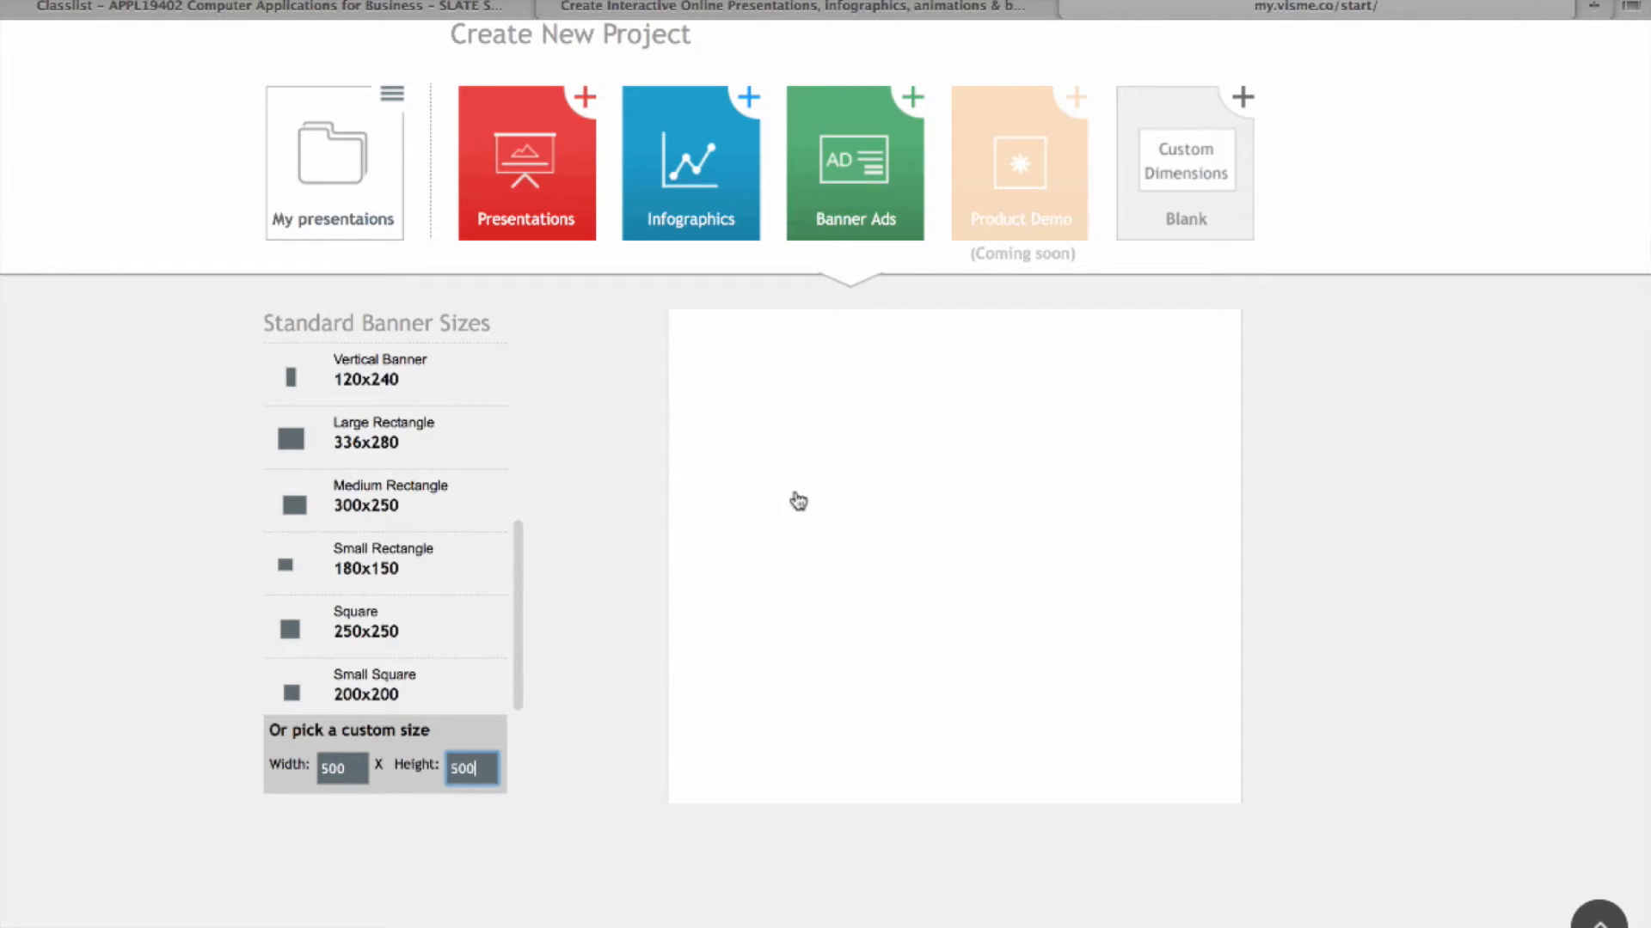
click(1013, 520)
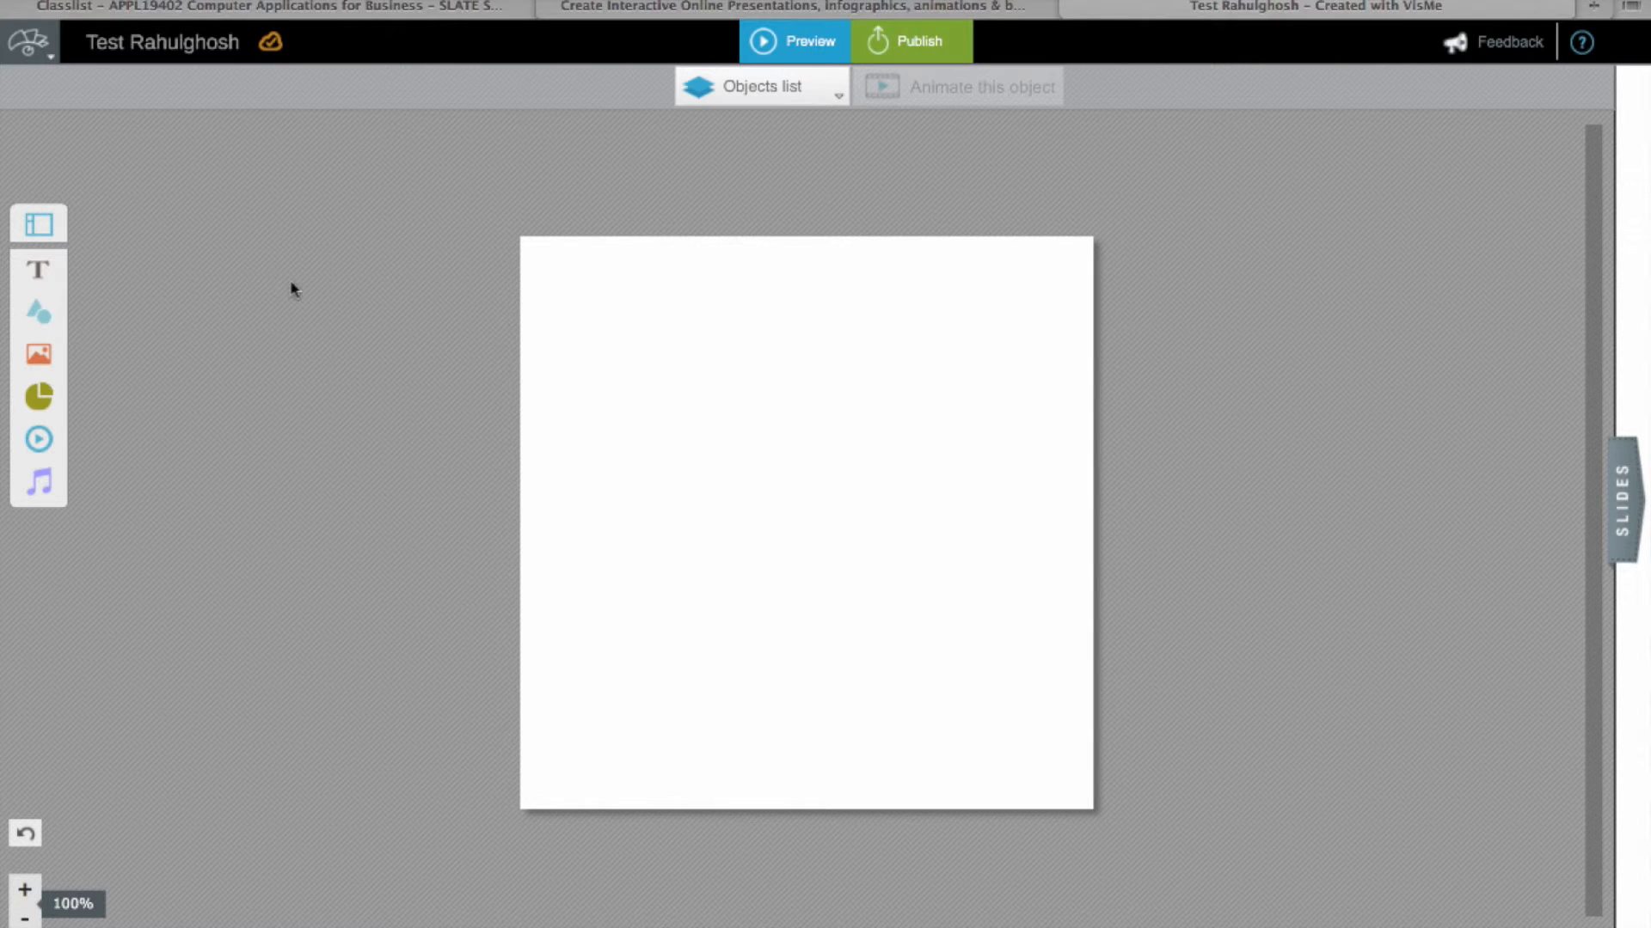
Step: Add the circular badge widget from the text elements library onto the canvas
click(38, 269)
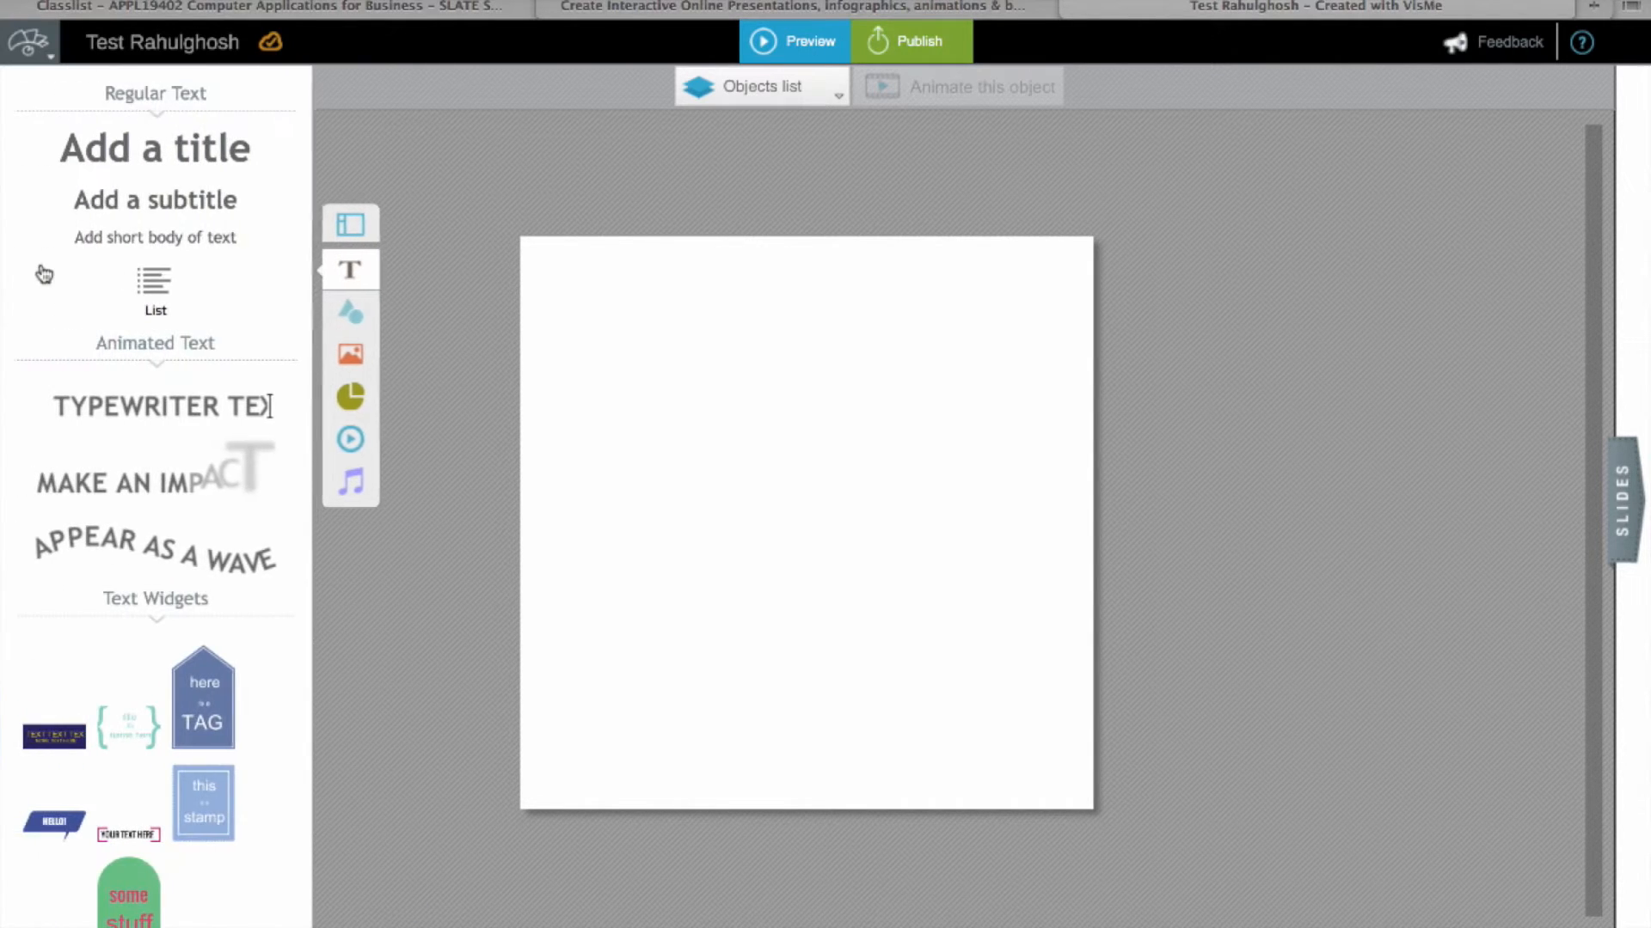
scroll(130, 273, down, 10)
scroll(129, 273, up, 10)
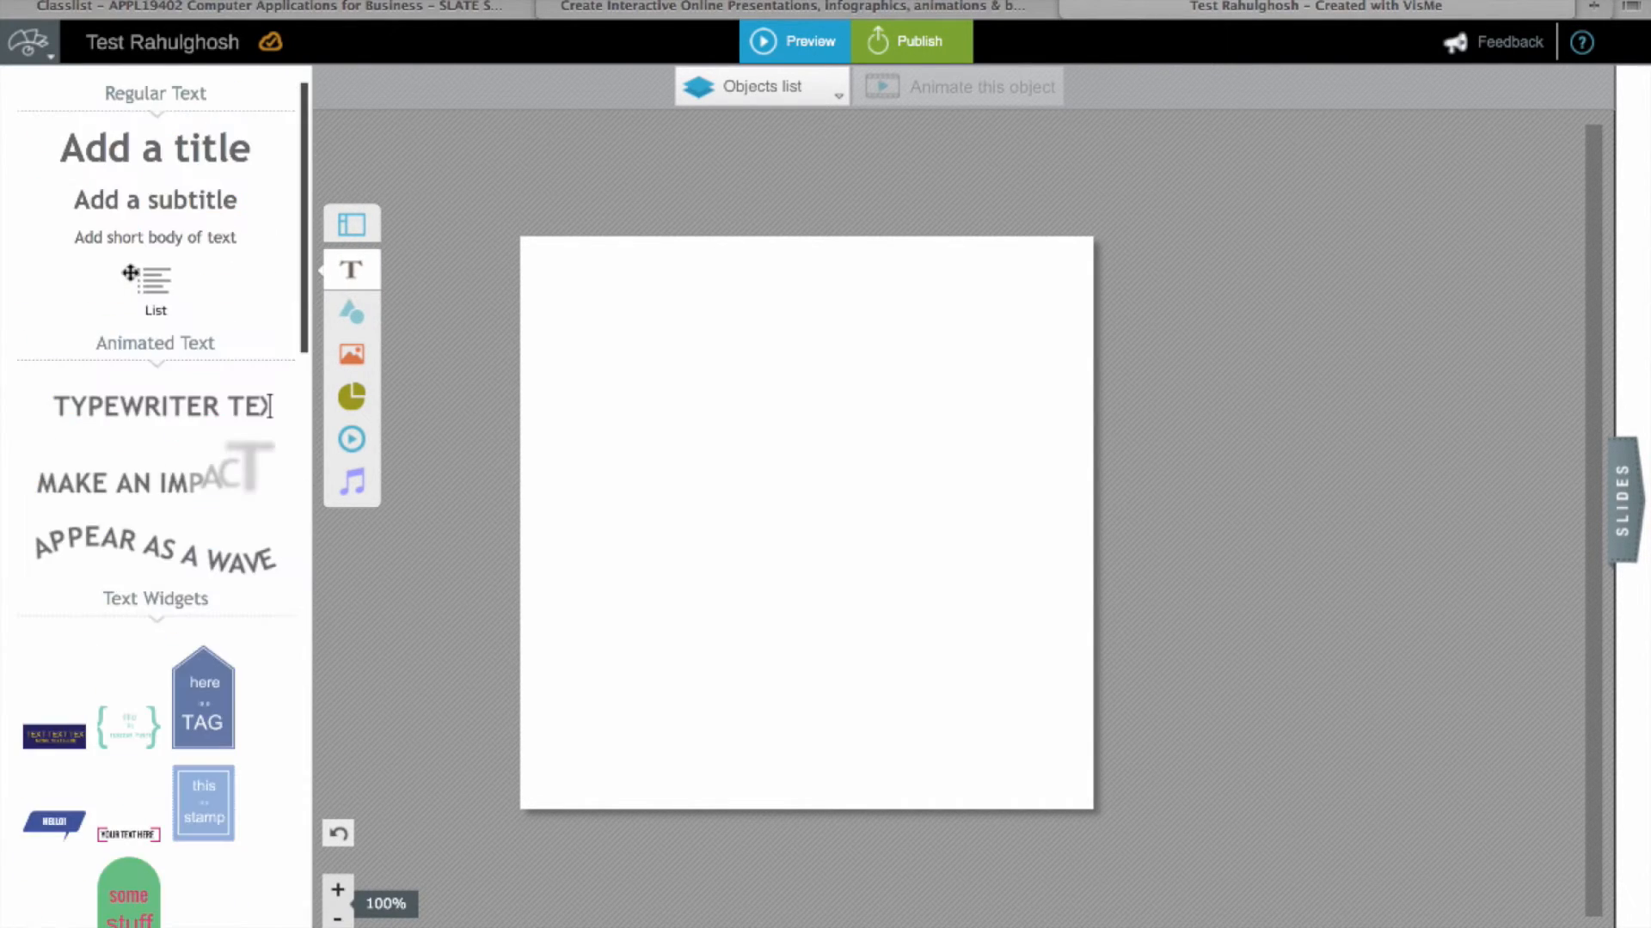
scroll(130, 272, down, 10)
scroll(130, 278, up, 2)
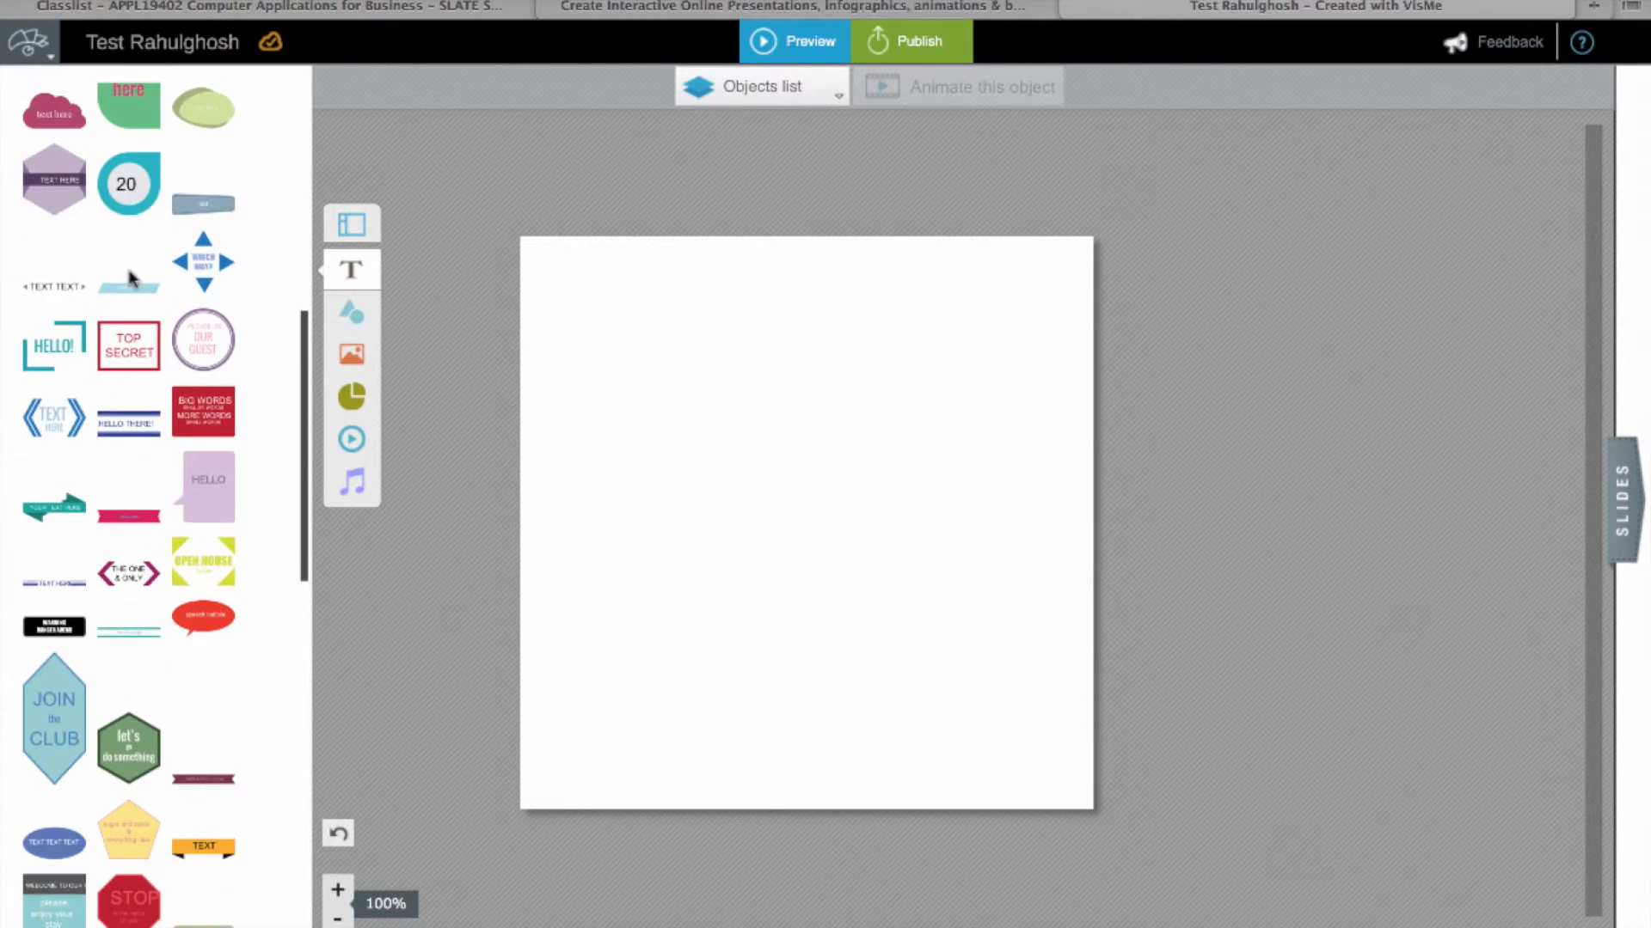
click(206, 346)
drag(391, 345, 616, 535)
Step: Move the purple circle up to the top of the canvas
click(1012, 592)
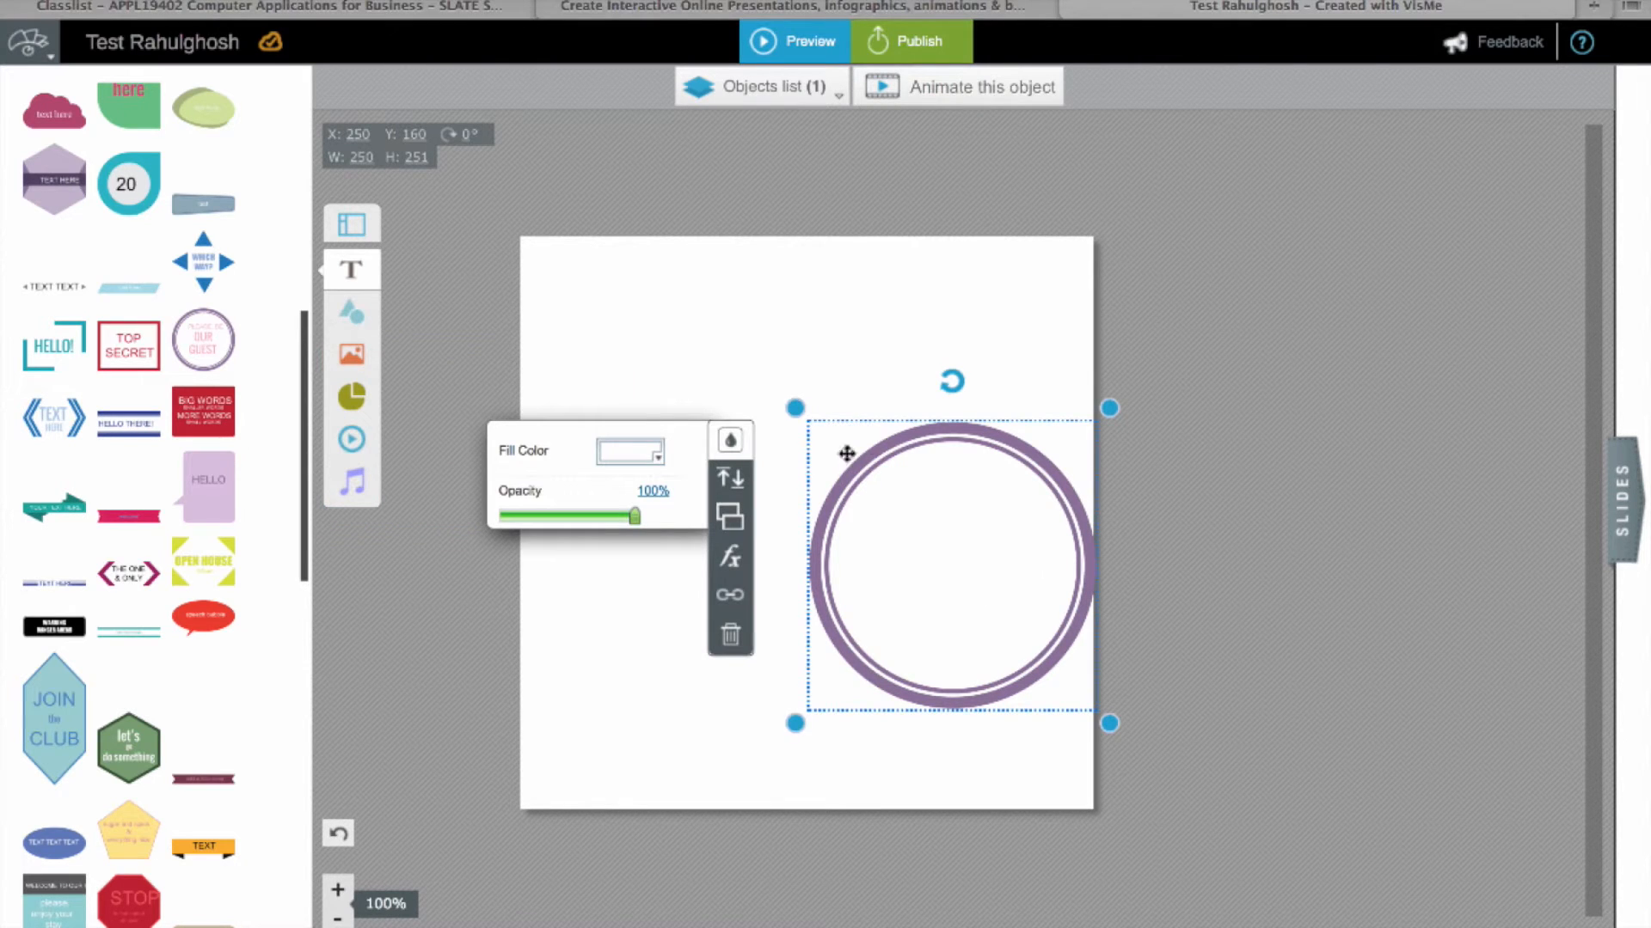
drag(978, 555, 834, 399)
click(748, 696)
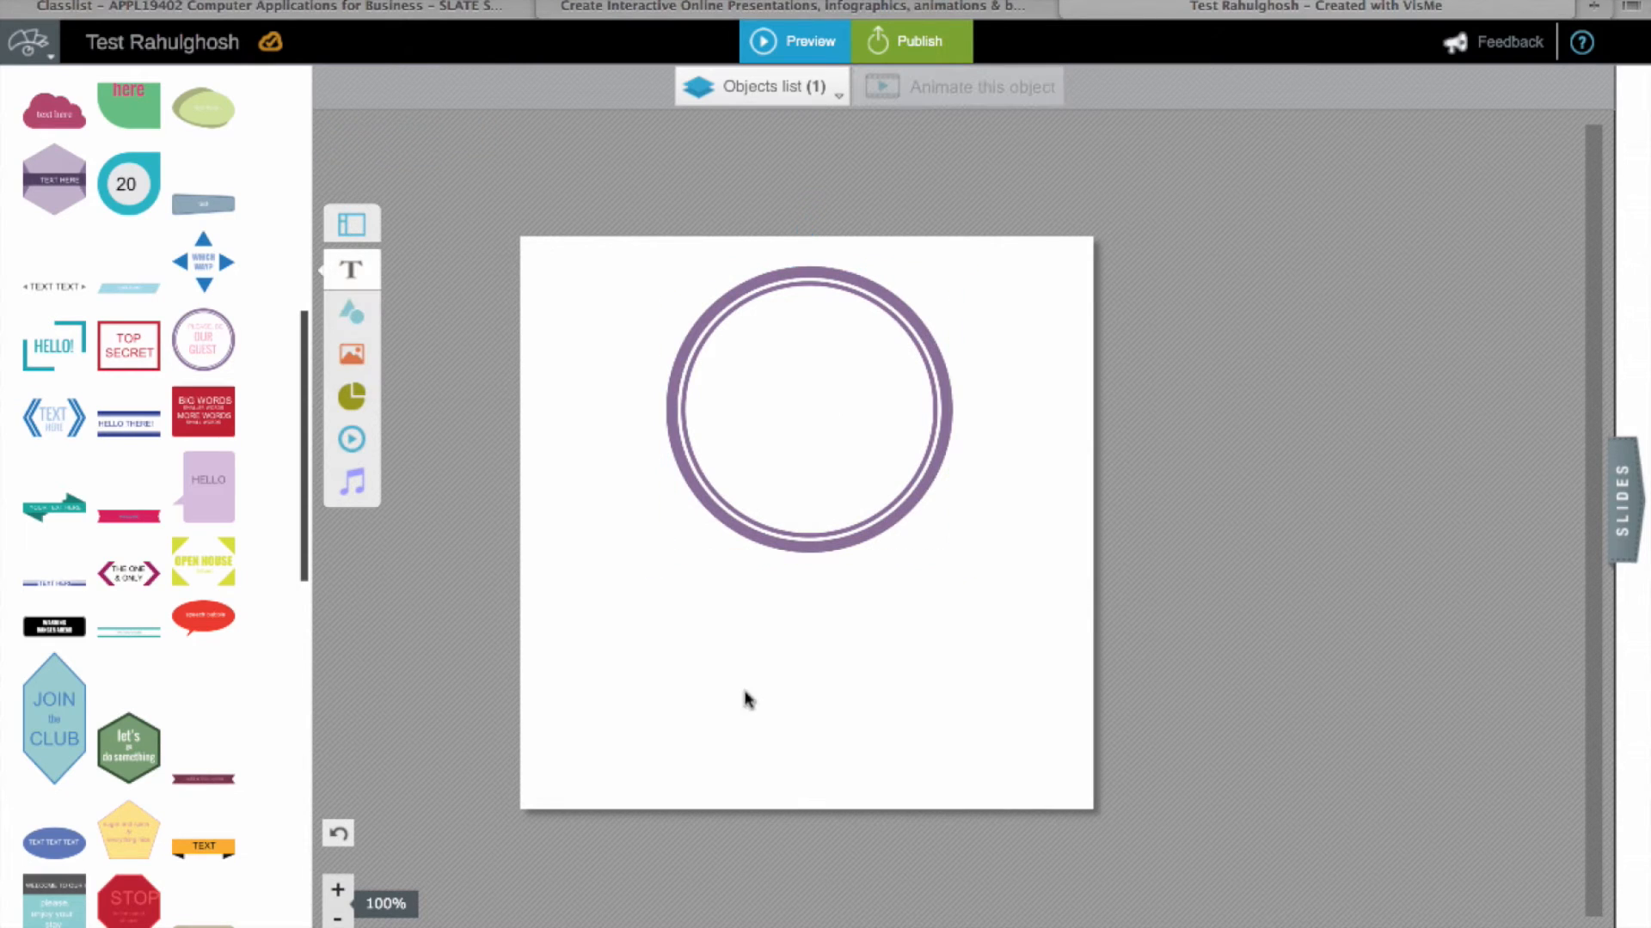
click(356, 272)
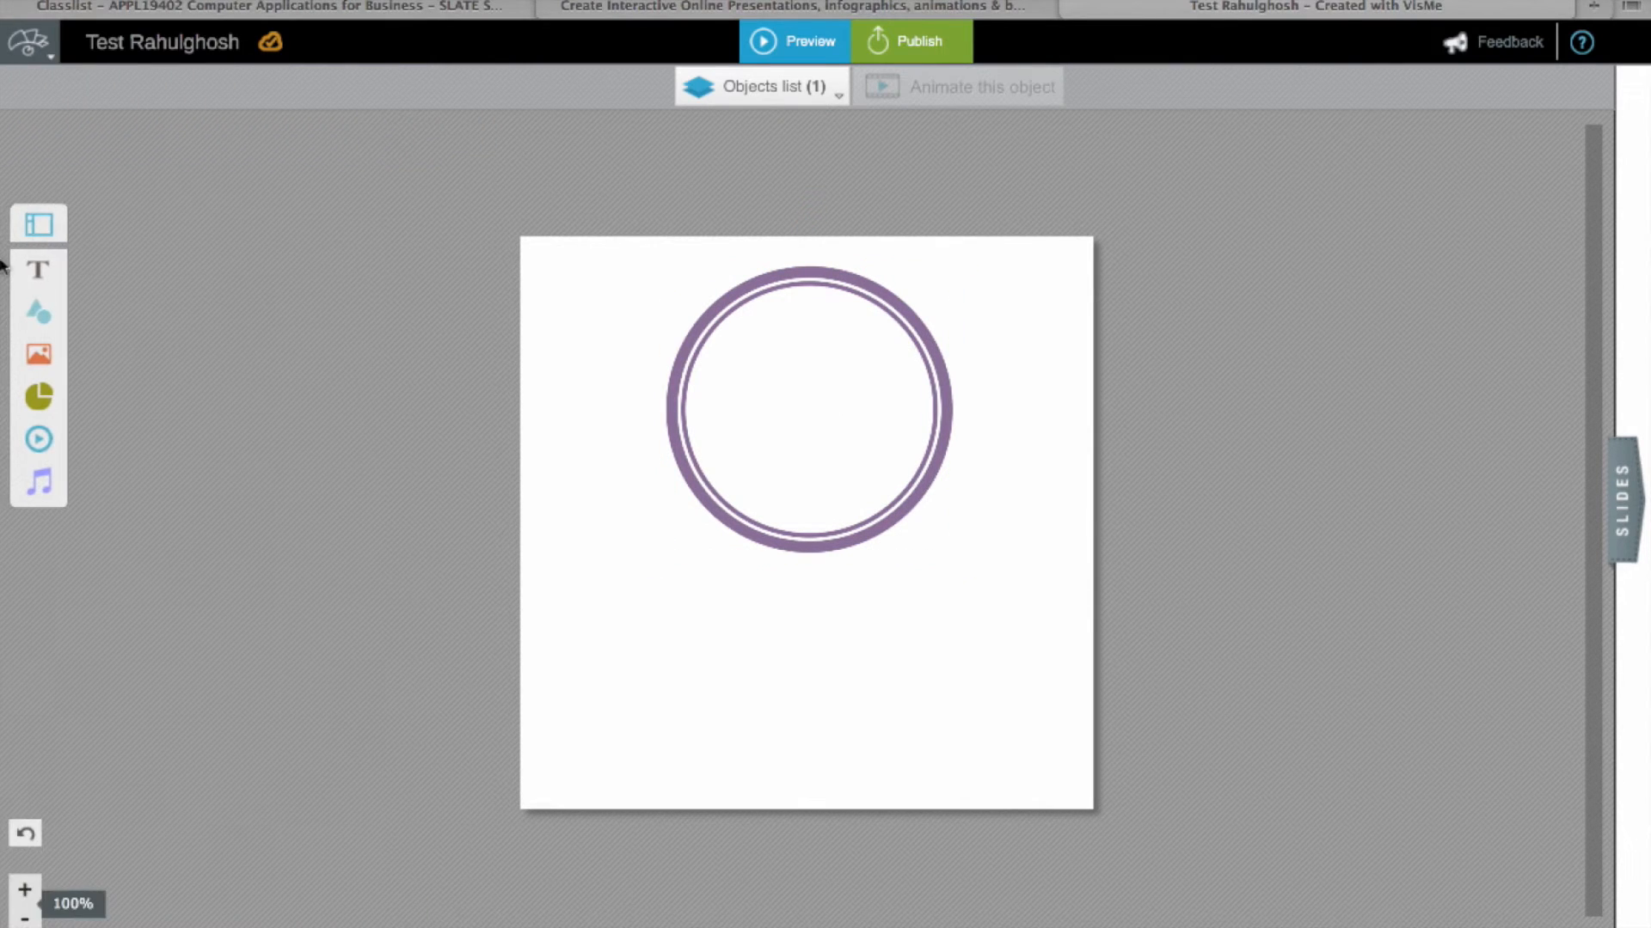
click(37, 269)
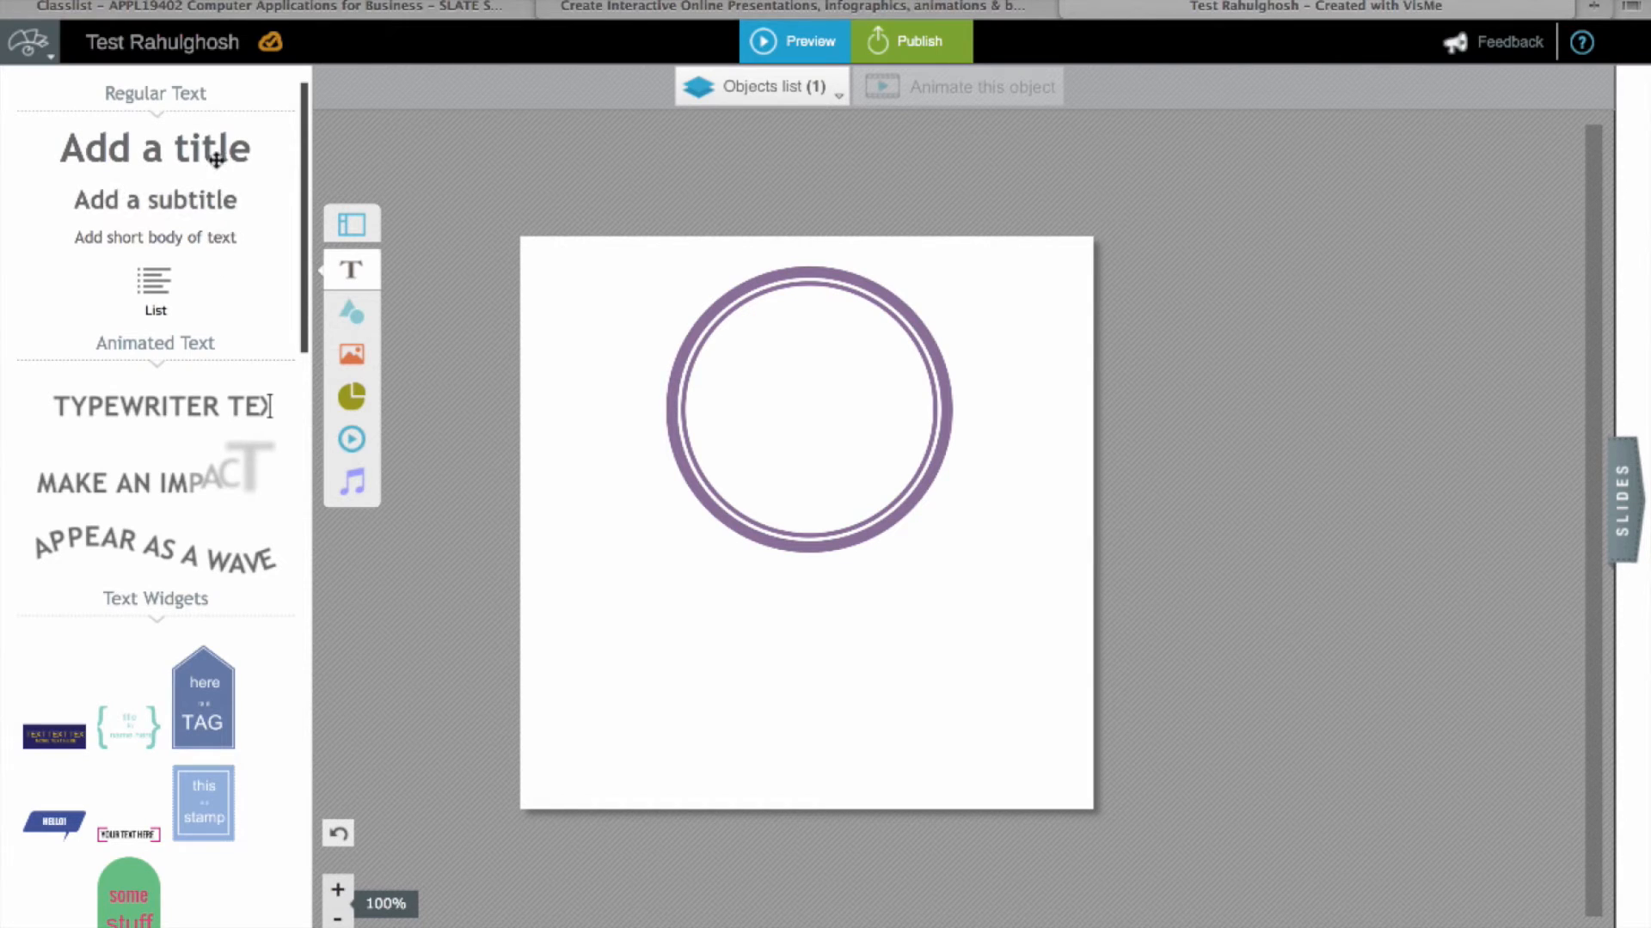
Step: Add a subtitle reading 'Flat 50% Off' and place it near the circle's top
click(192, 199)
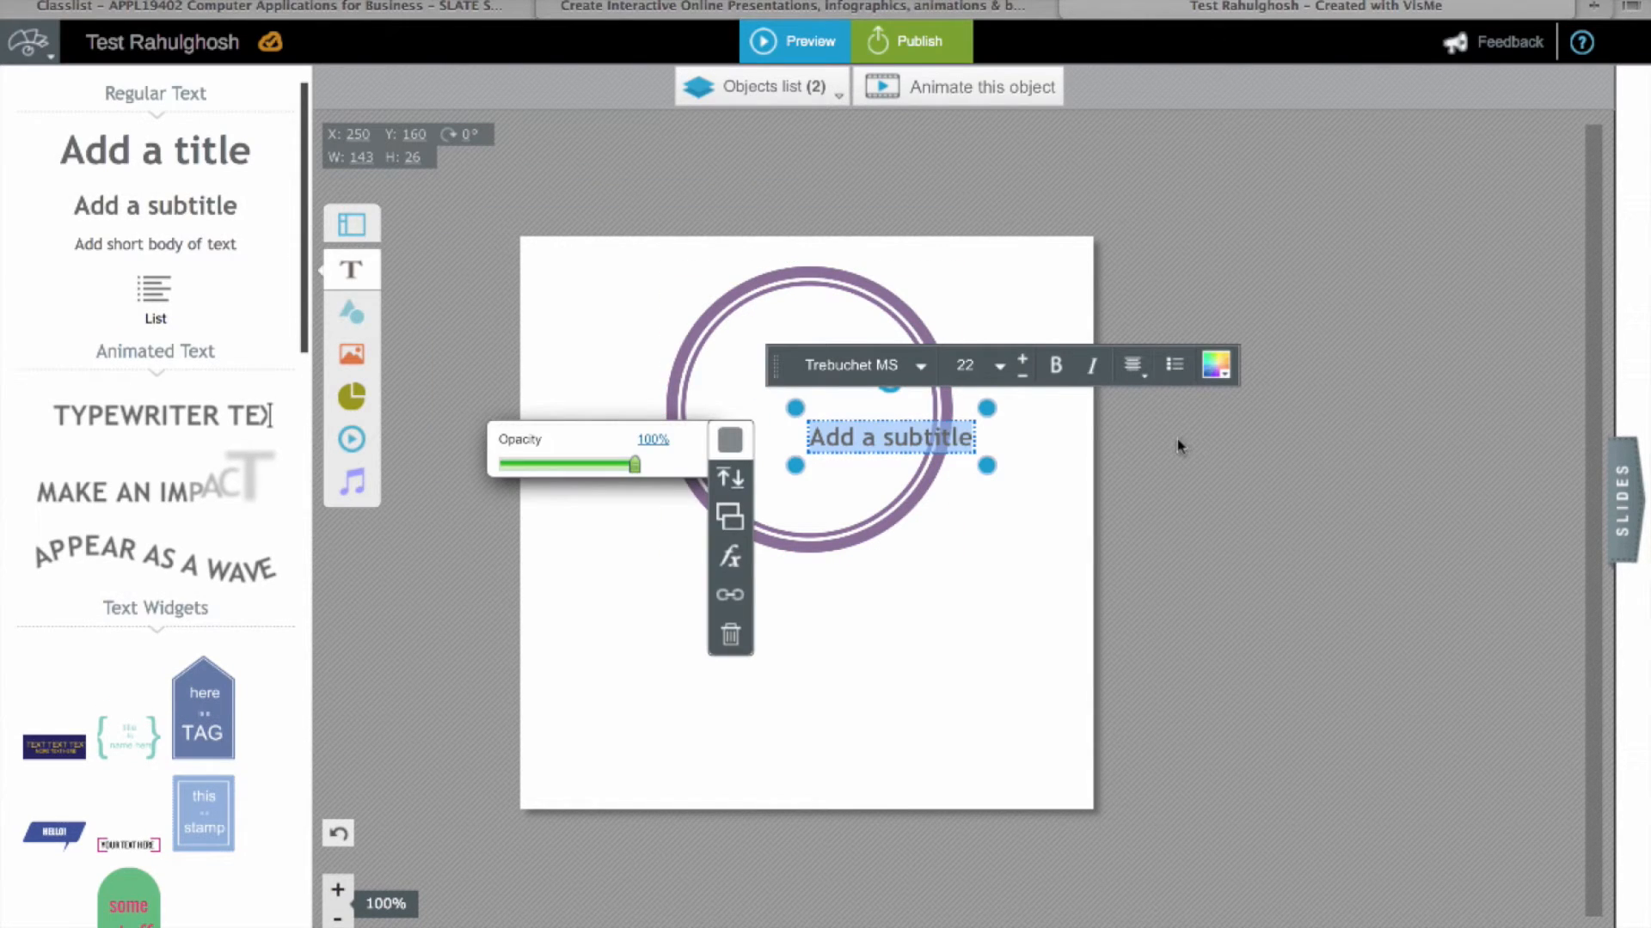
key(BackSpace)
text(Flat)
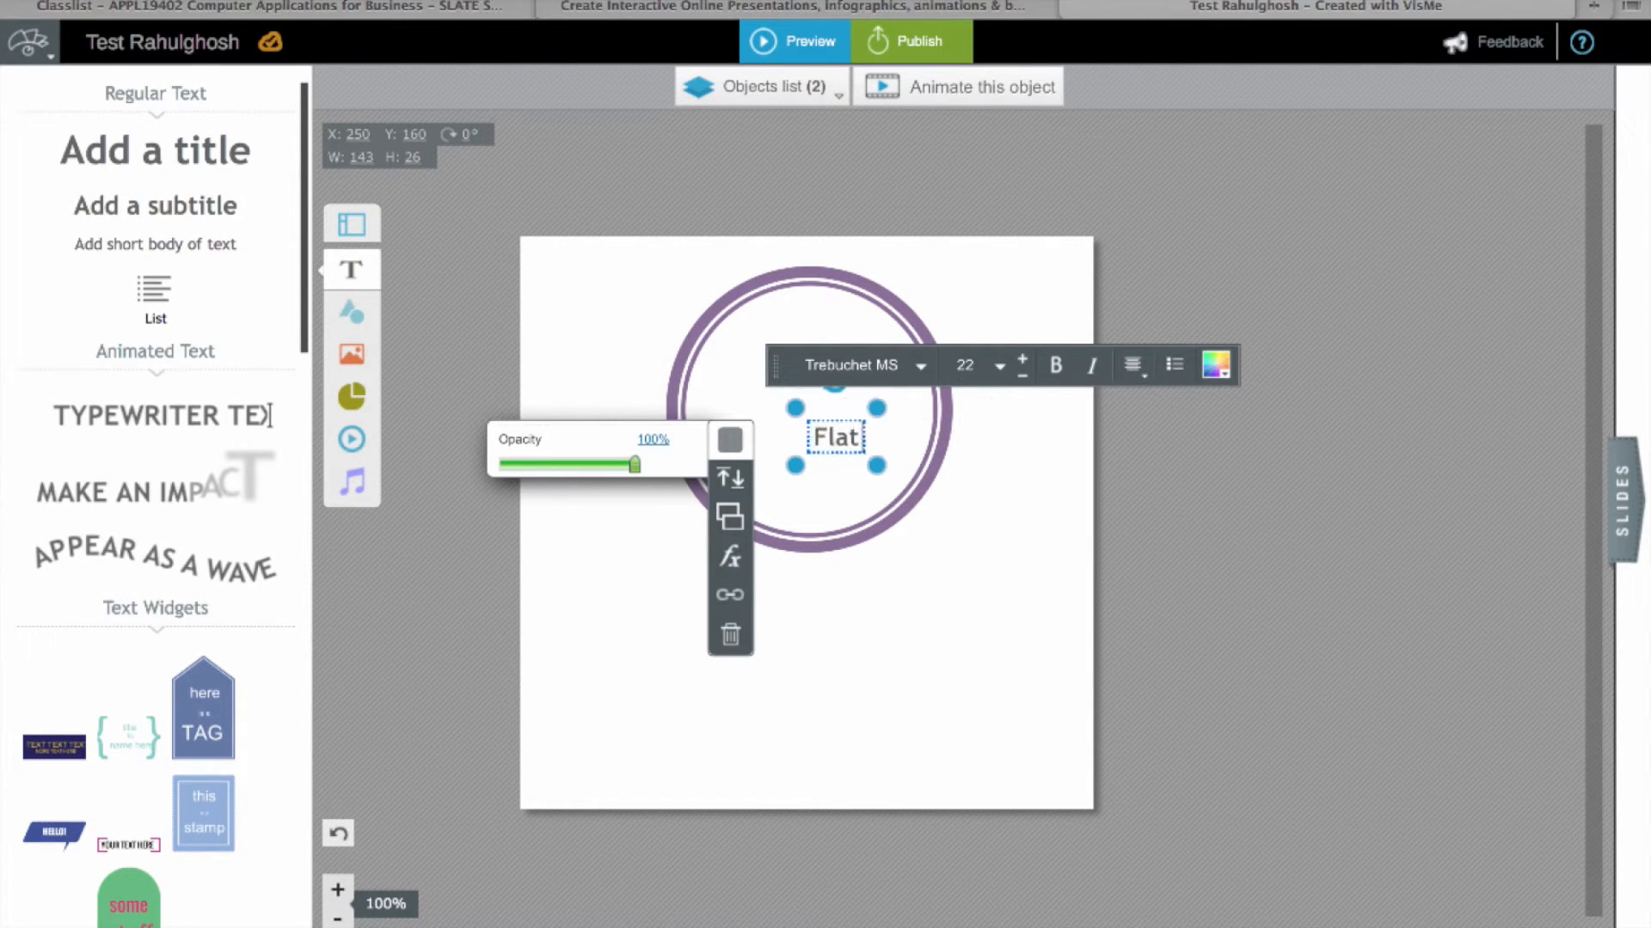
text( 50%)
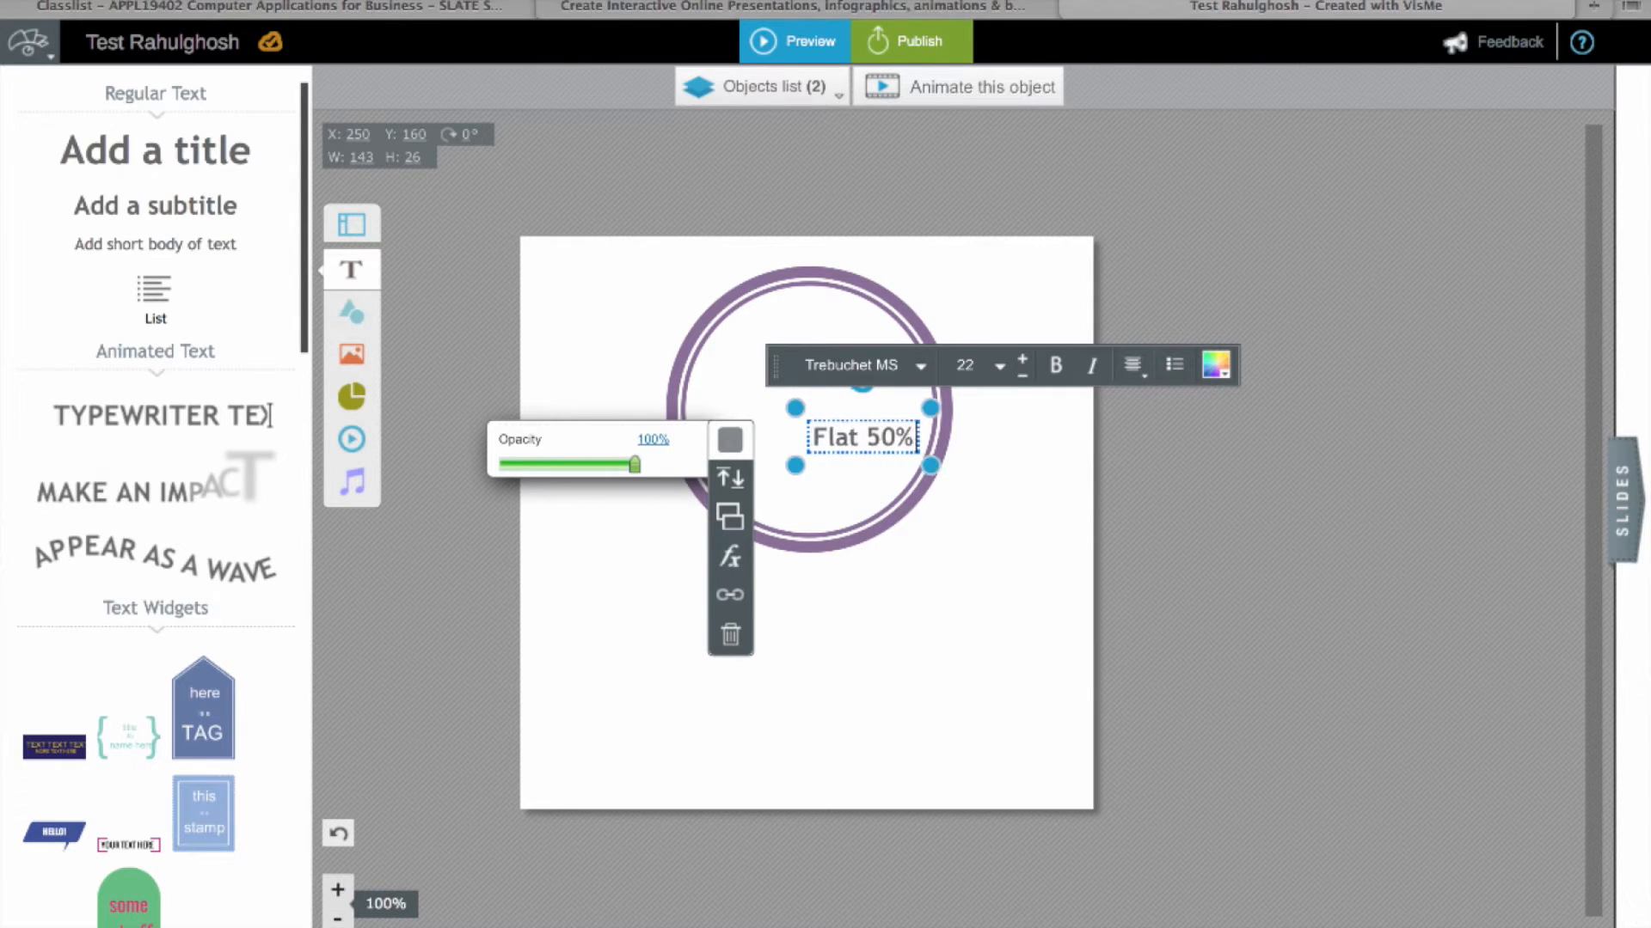
text( Off)
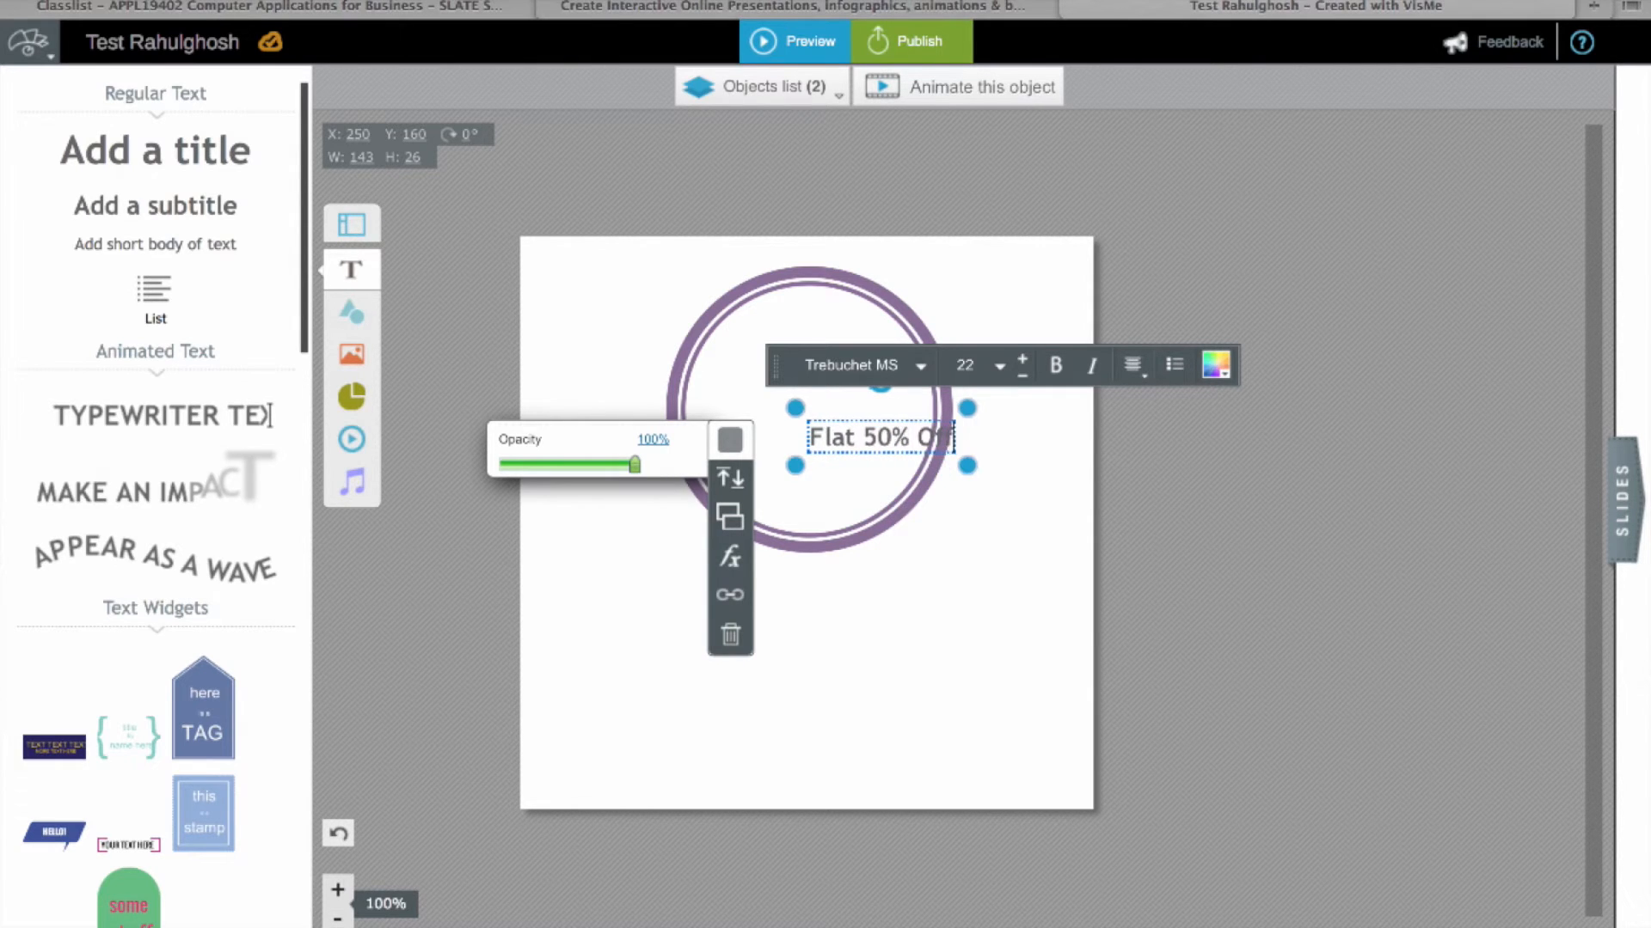
click(1046, 505)
drag(921, 446, 960, 436)
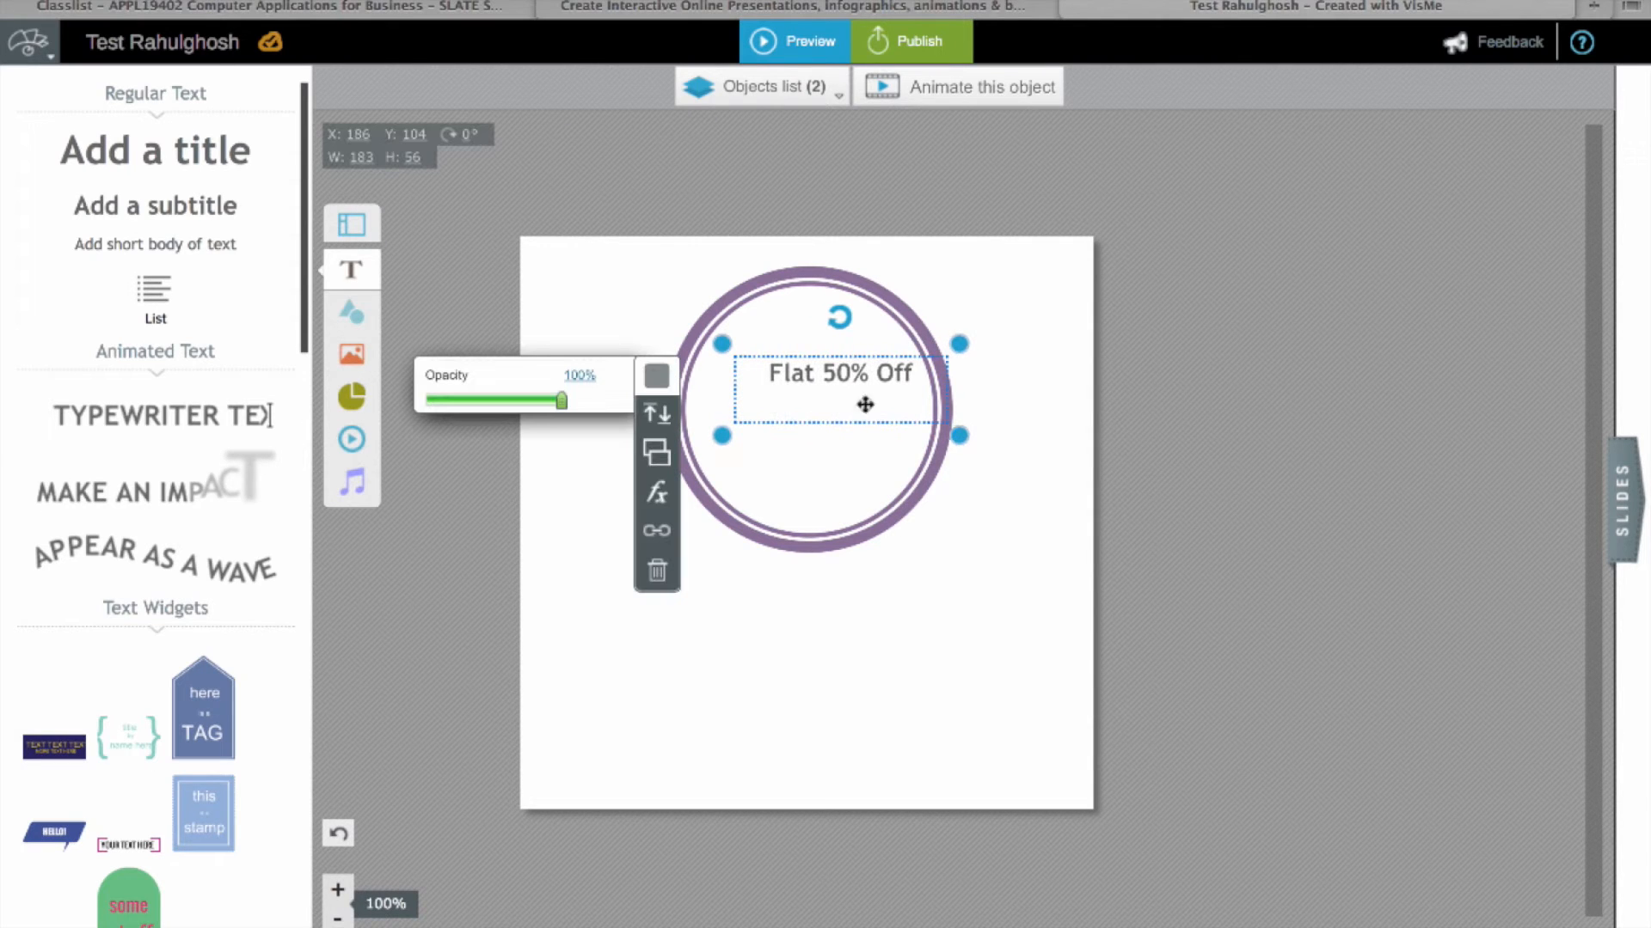
double_click(922, 371)
drag(909, 373, 787, 373)
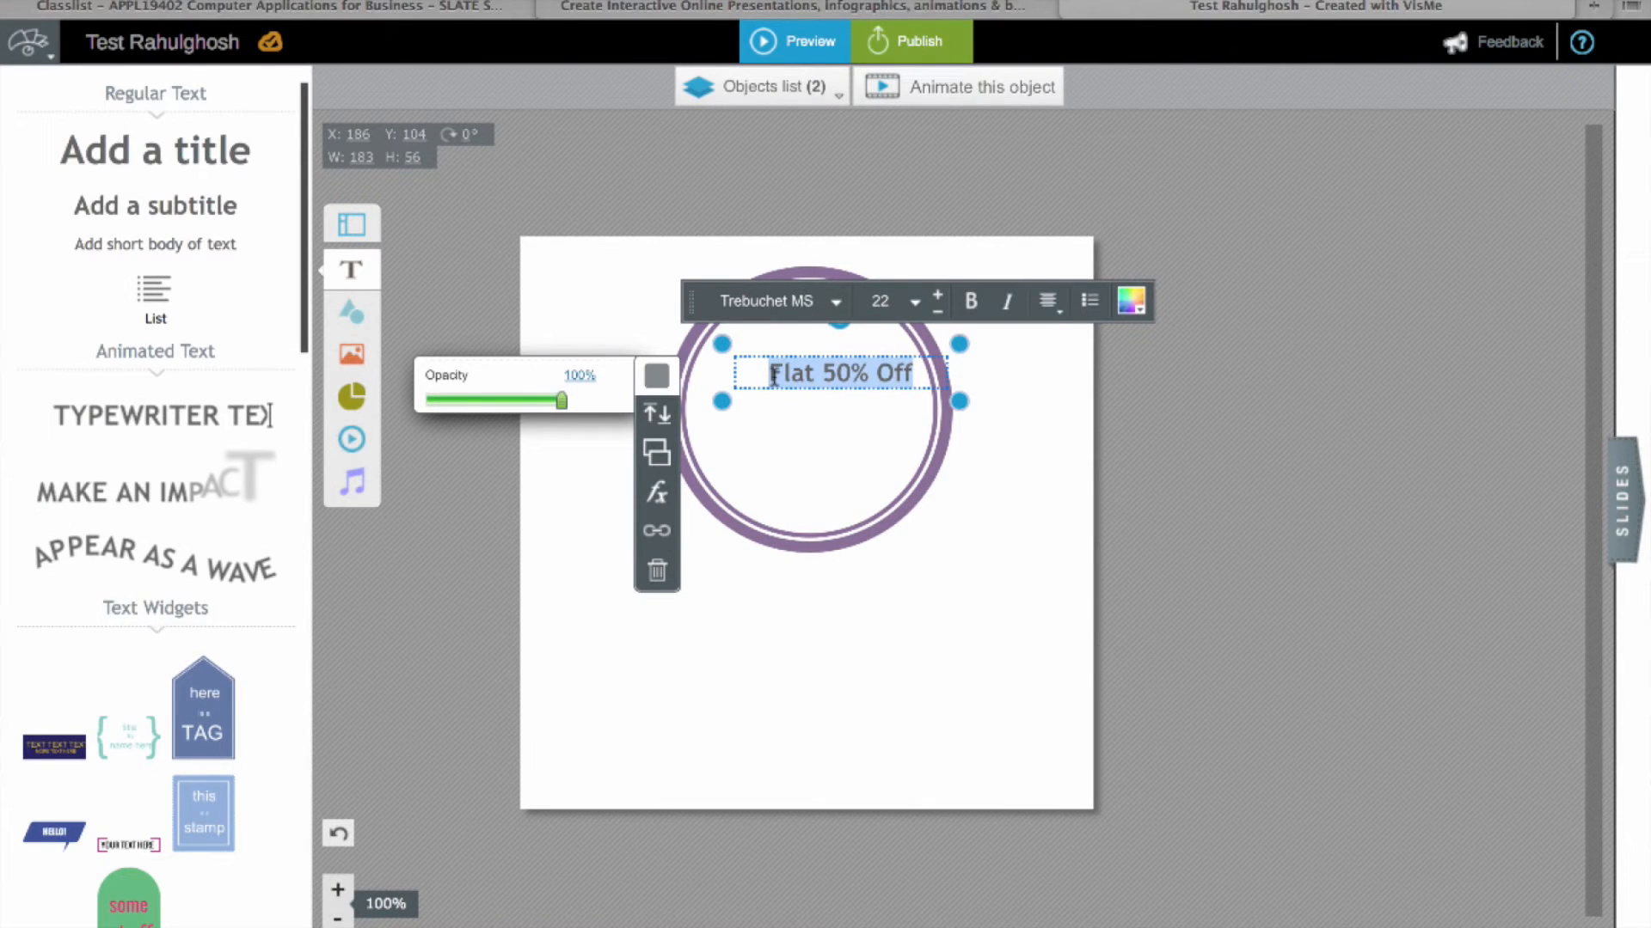
Step: Enlarge 'Flat 50% Off' to size 34 on one line and reposition it inside the circle
click(935, 297)
click(935, 297)
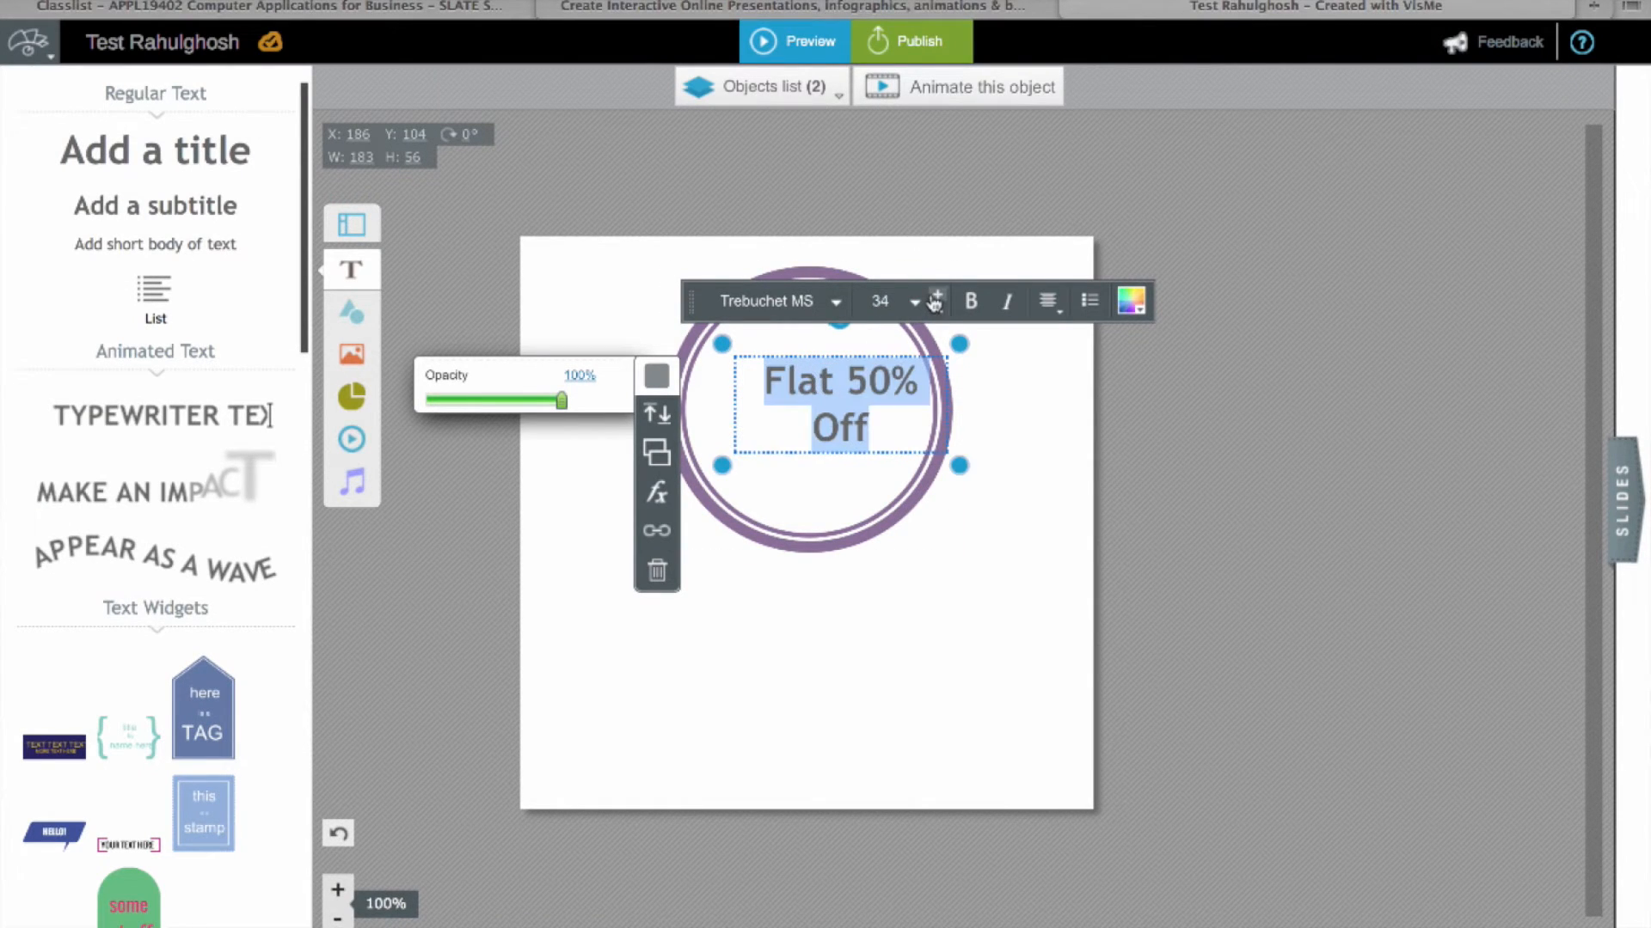
drag(962, 471, 988, 468)
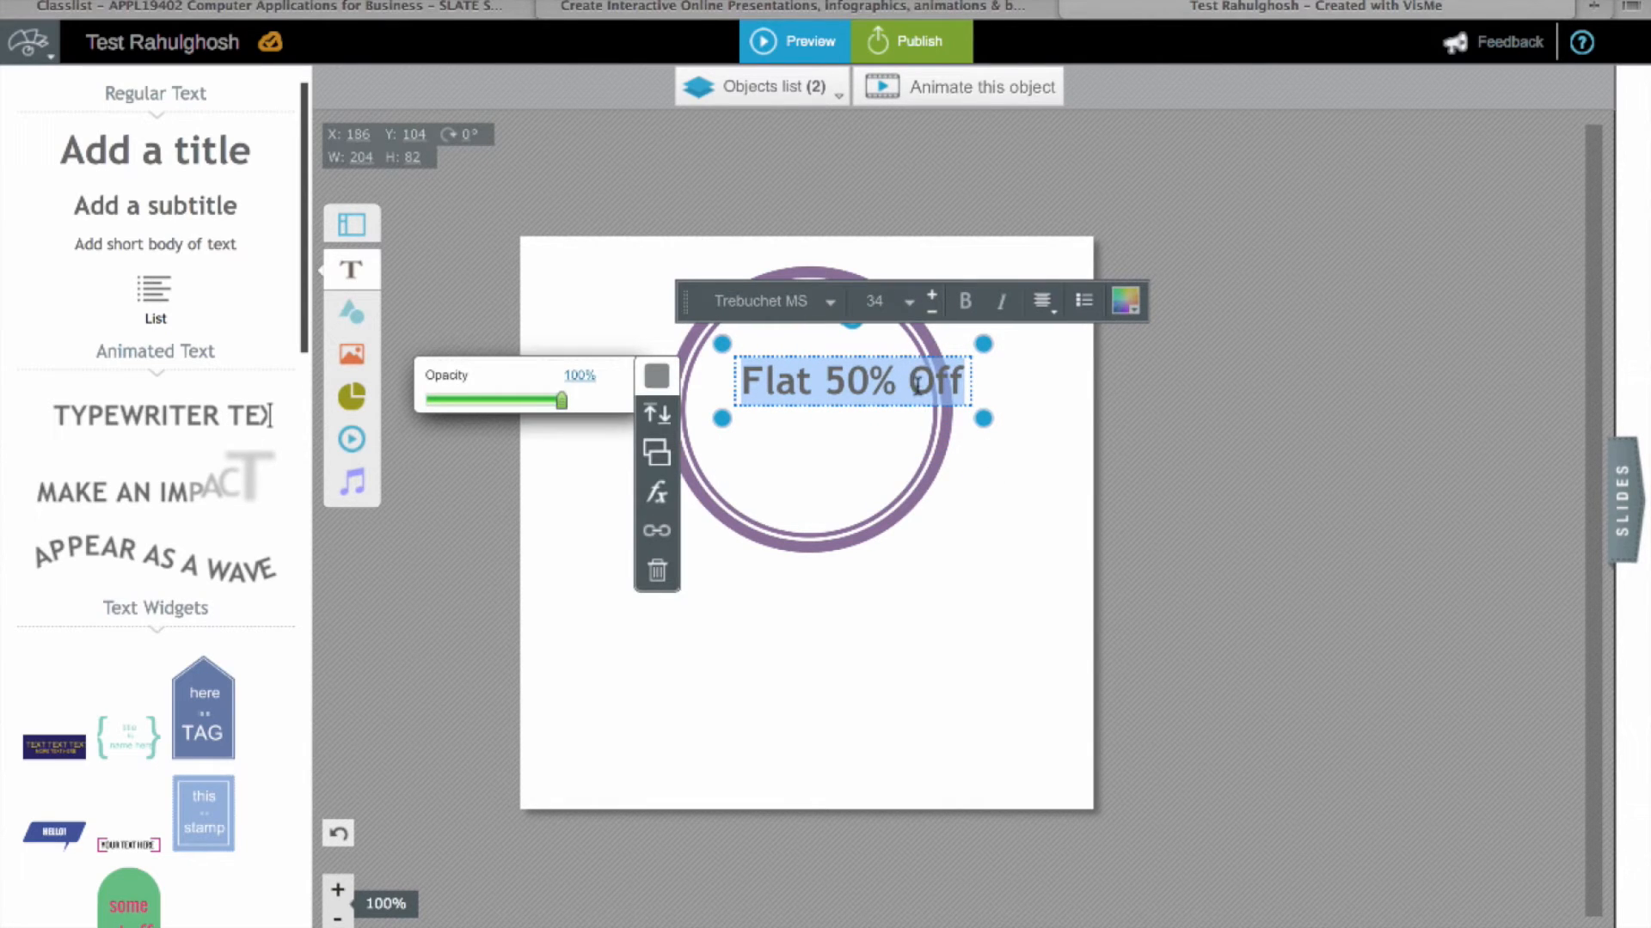
drag(921, 409, 862, 432)
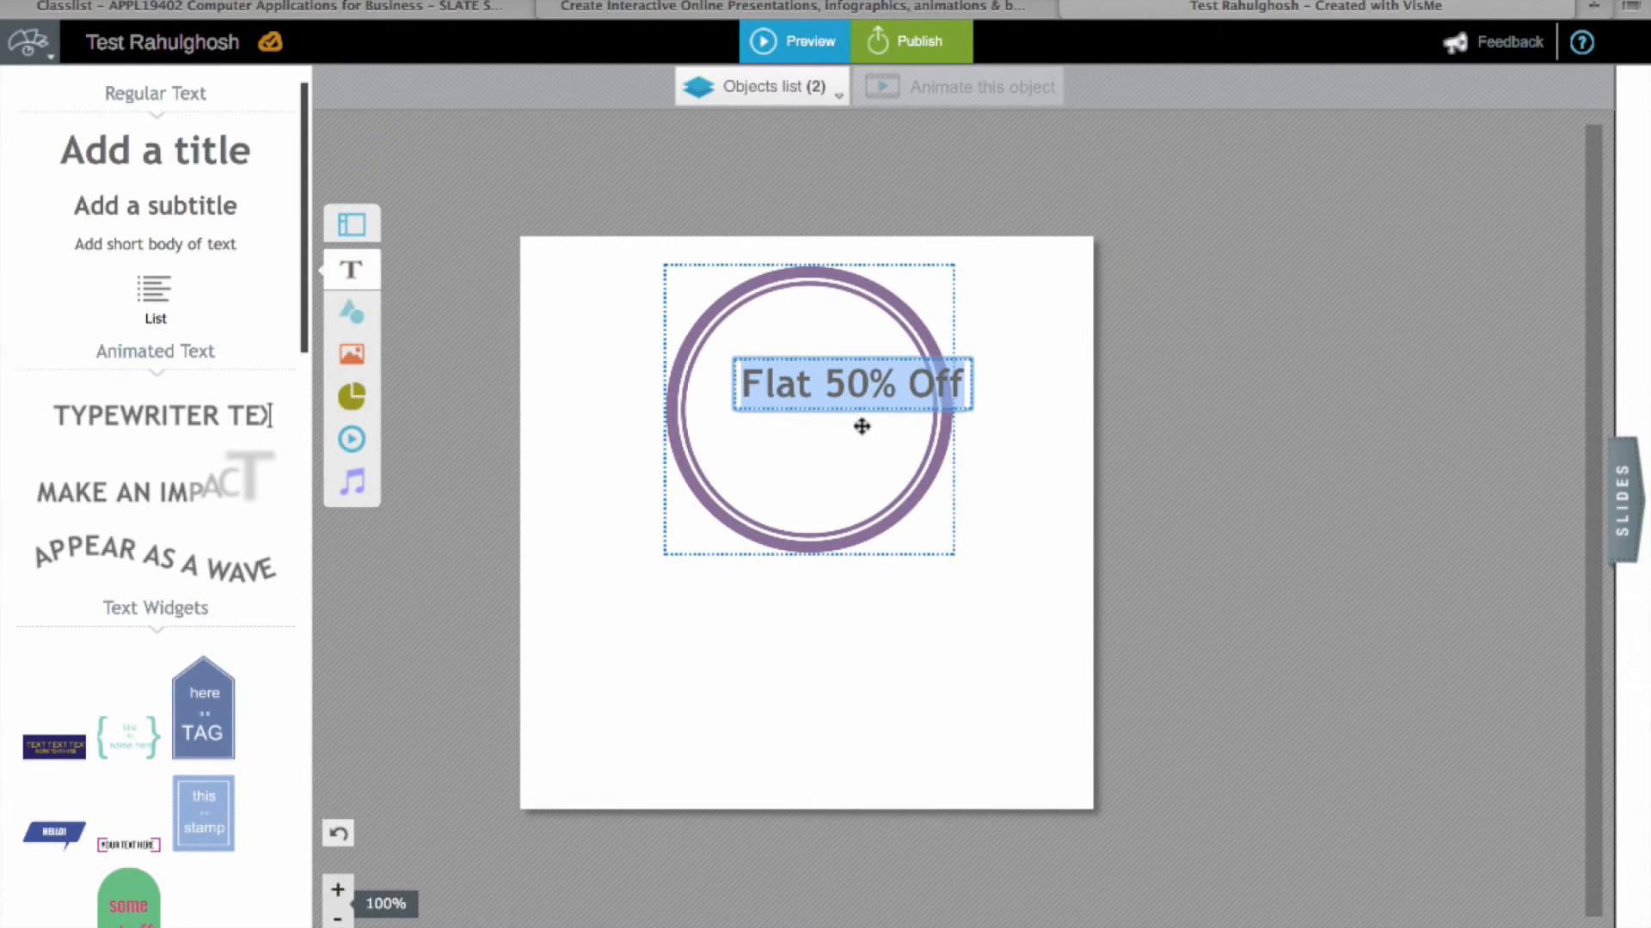
double_click(886, 398)
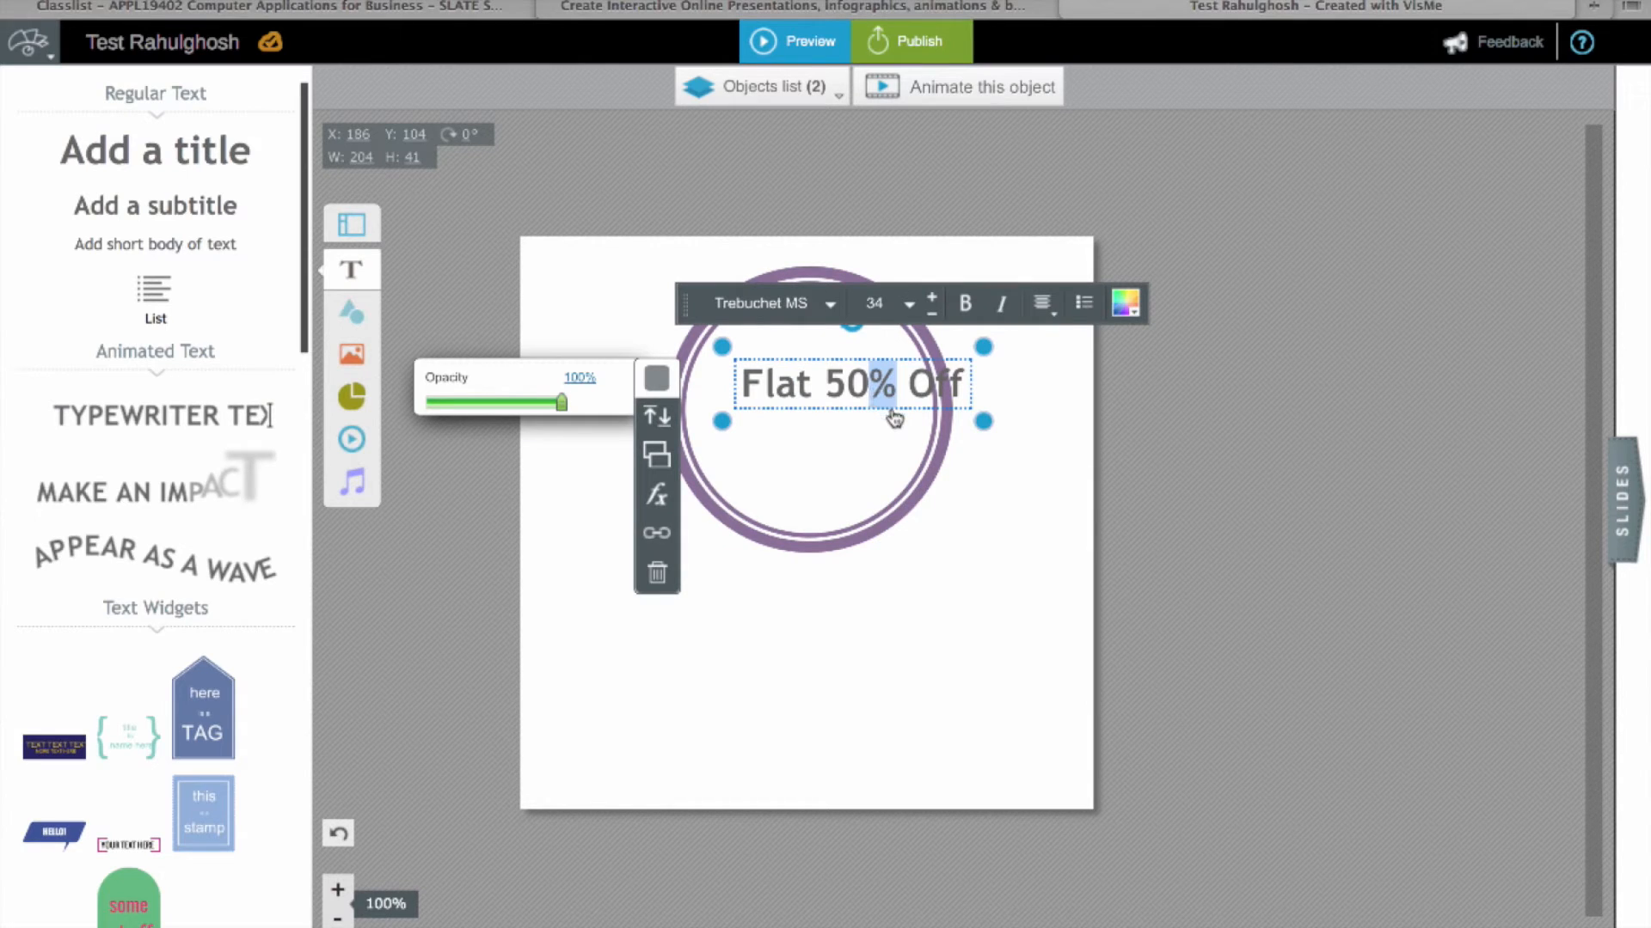
click(892, 412)
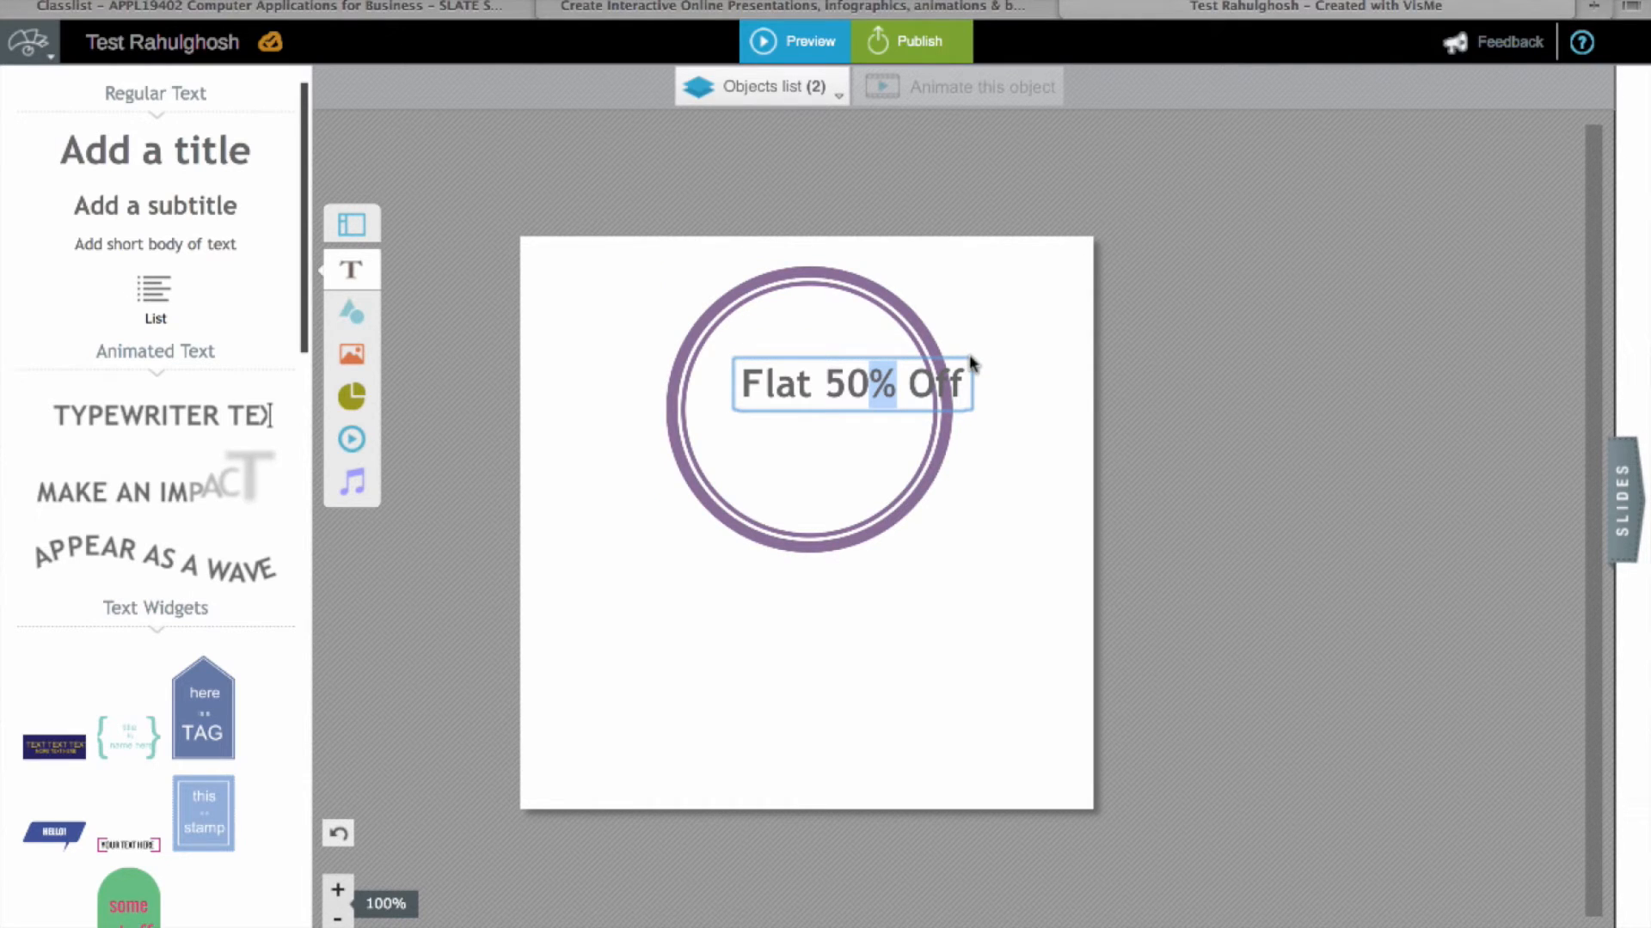
Step: Shift the circle badge up and right, then add an animated text line
click(880, 538)
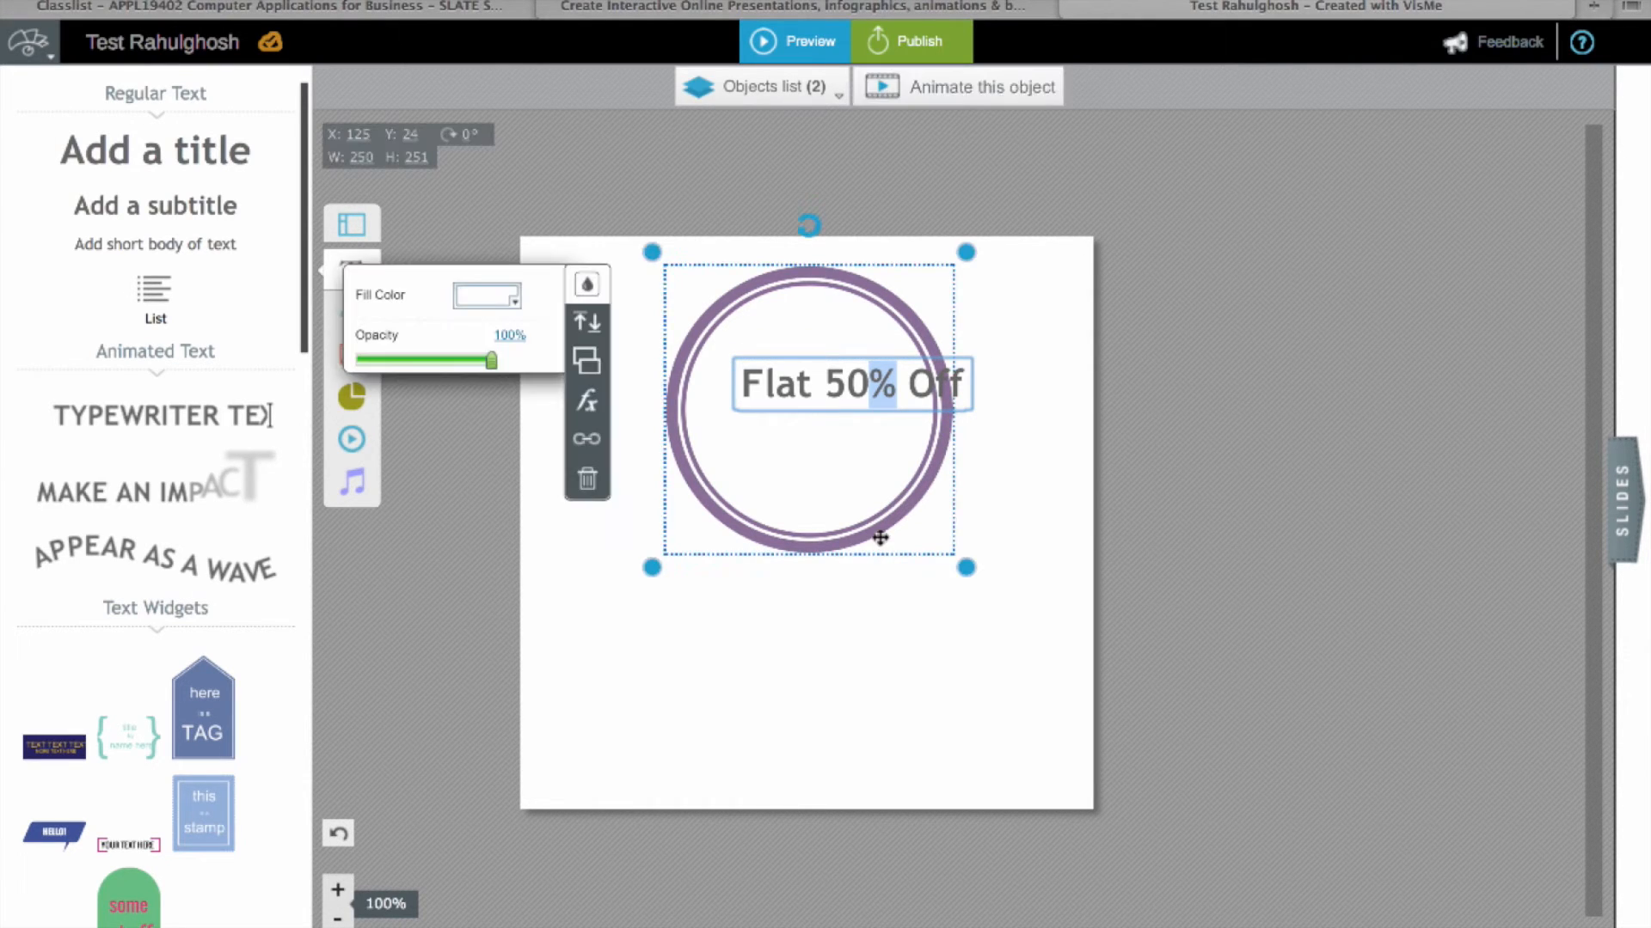
drag(880, 538, 927, 521)
click(652, 623)
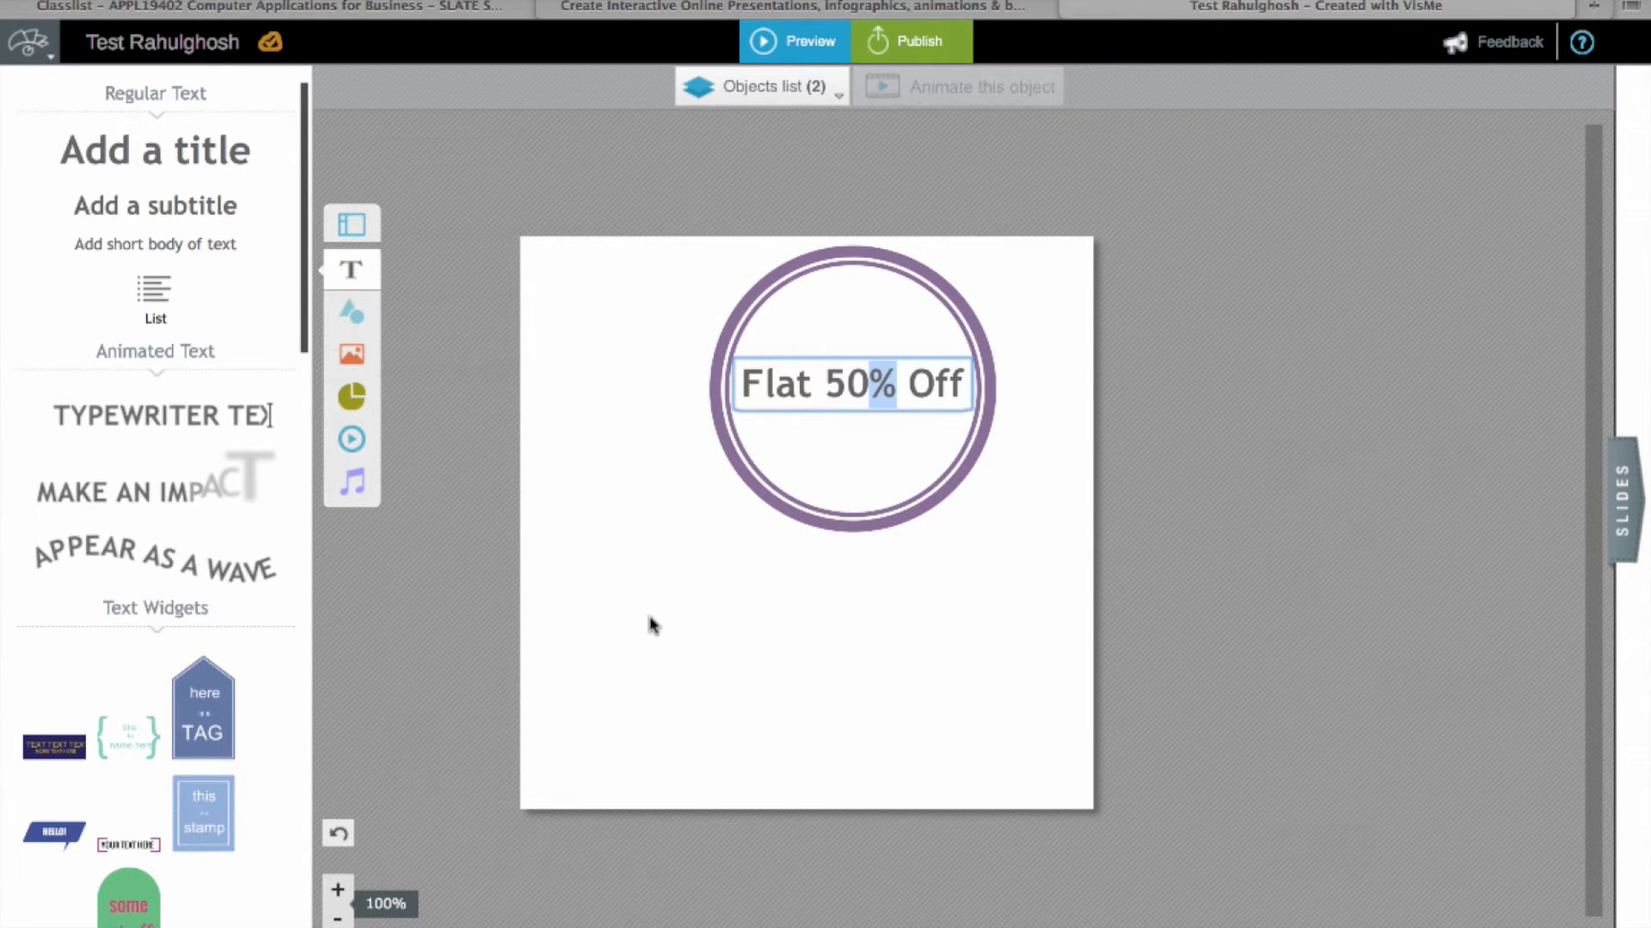
click(902, 502)
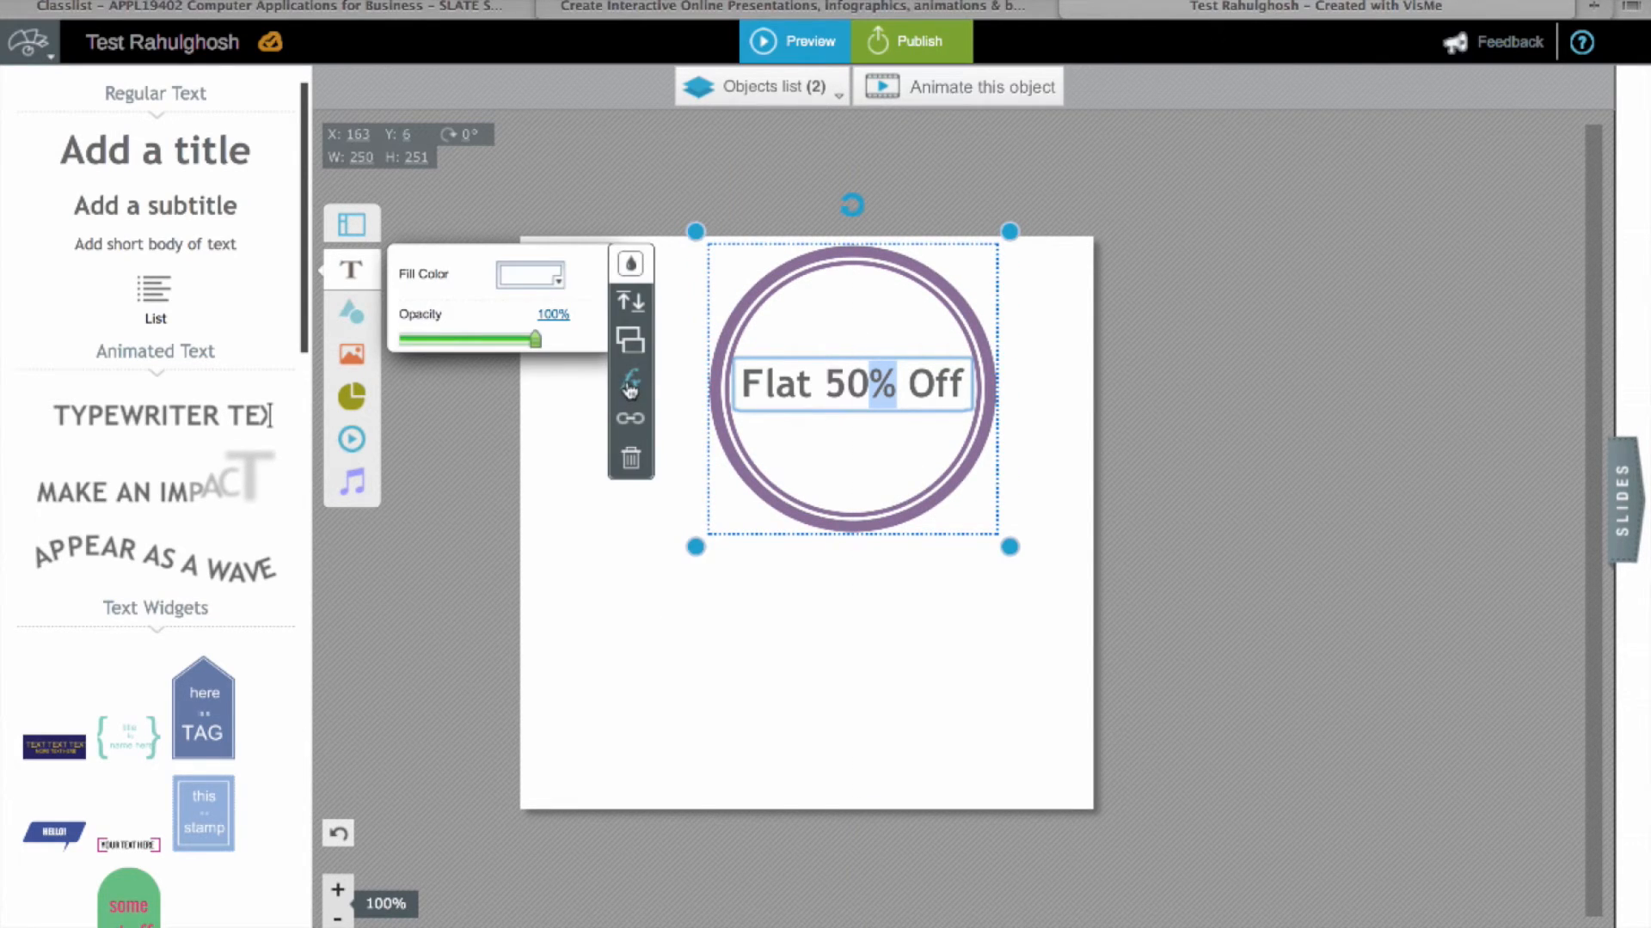
click(182, 494)
click(181, 494)
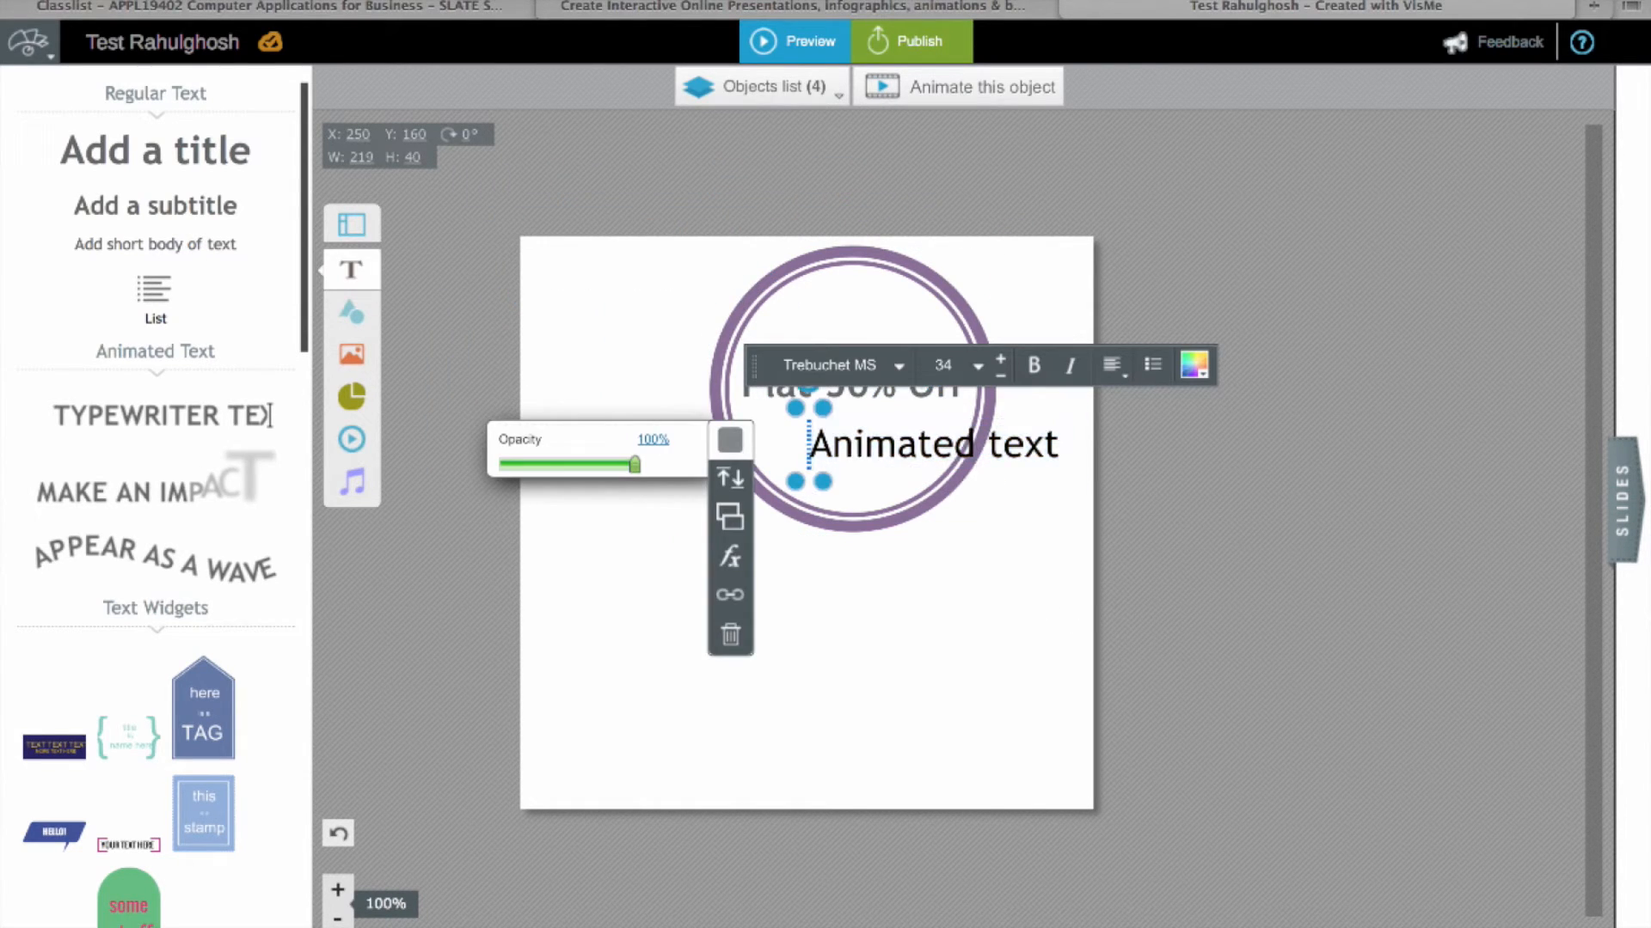
Step: Add a 'Hello World' text box and resize it so the text wraps onto two lines
text(Hello)
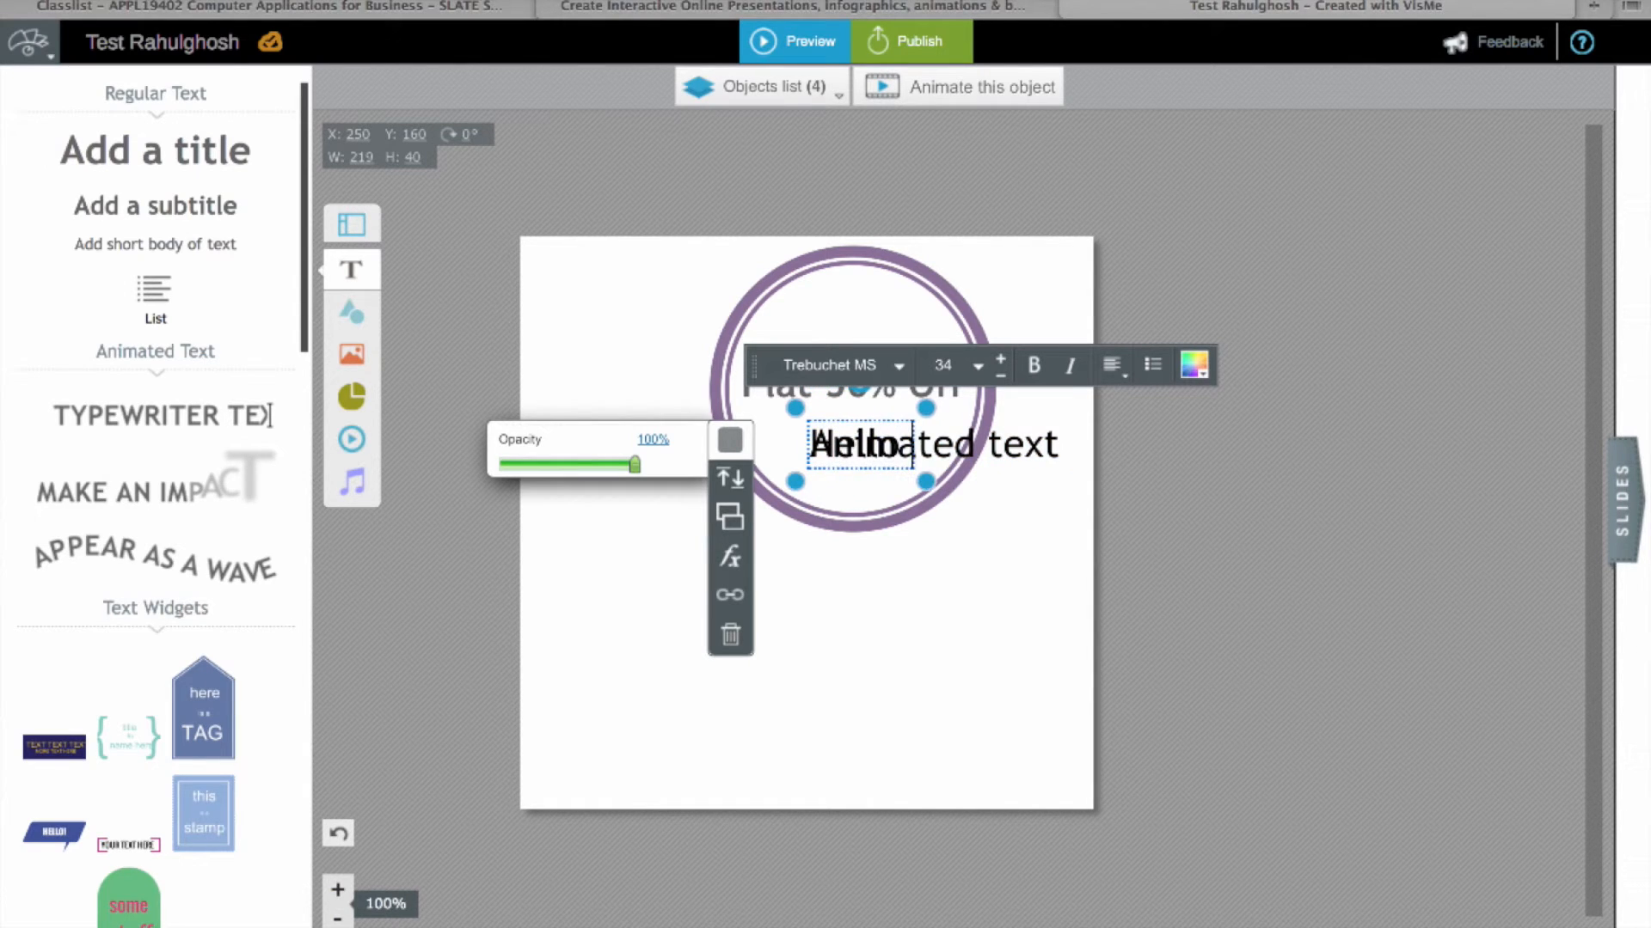
text( Worl)
key(BackSpace)
key(BackSpace)
key(BackSpace)
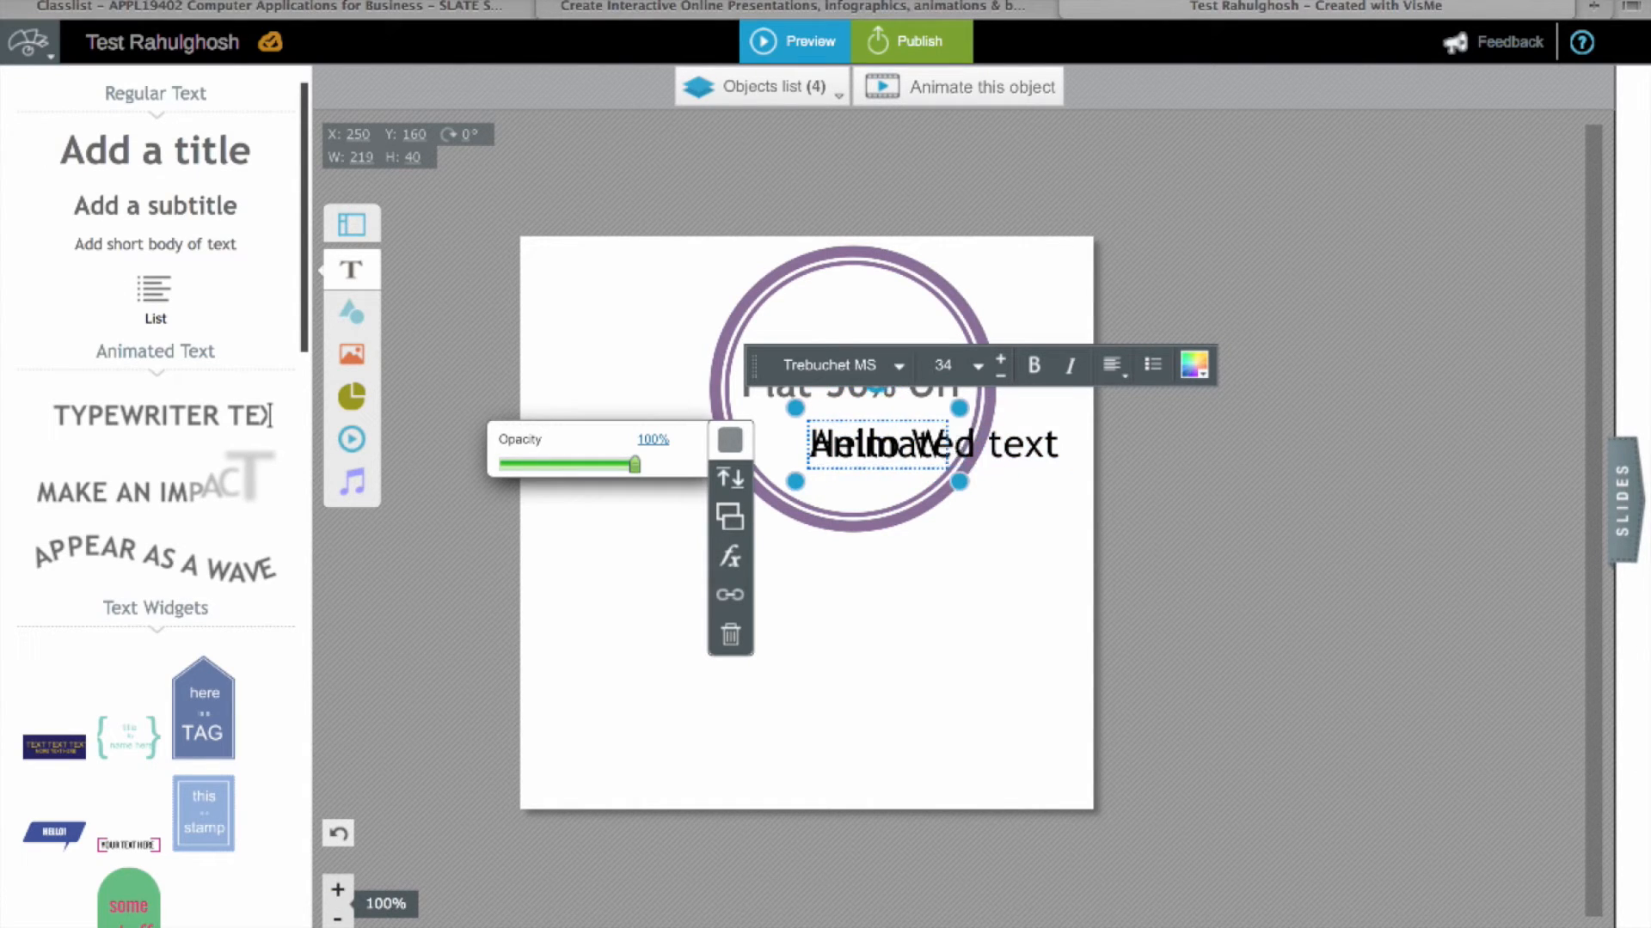
text(orld)
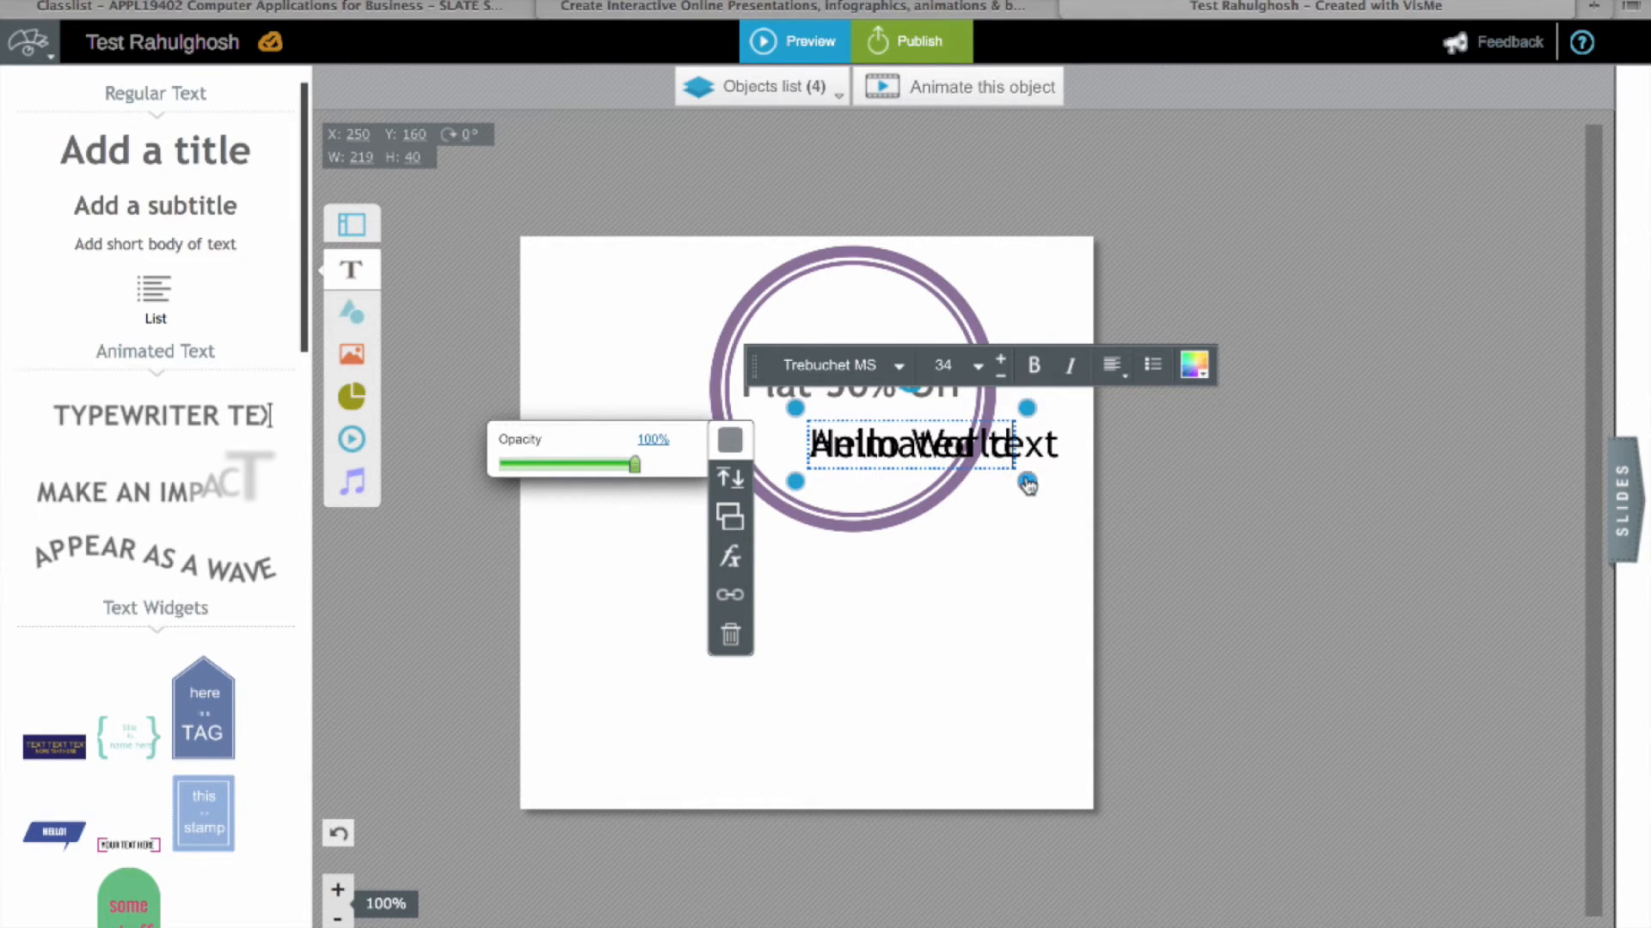
drag(1028, 482, 1031, 653)
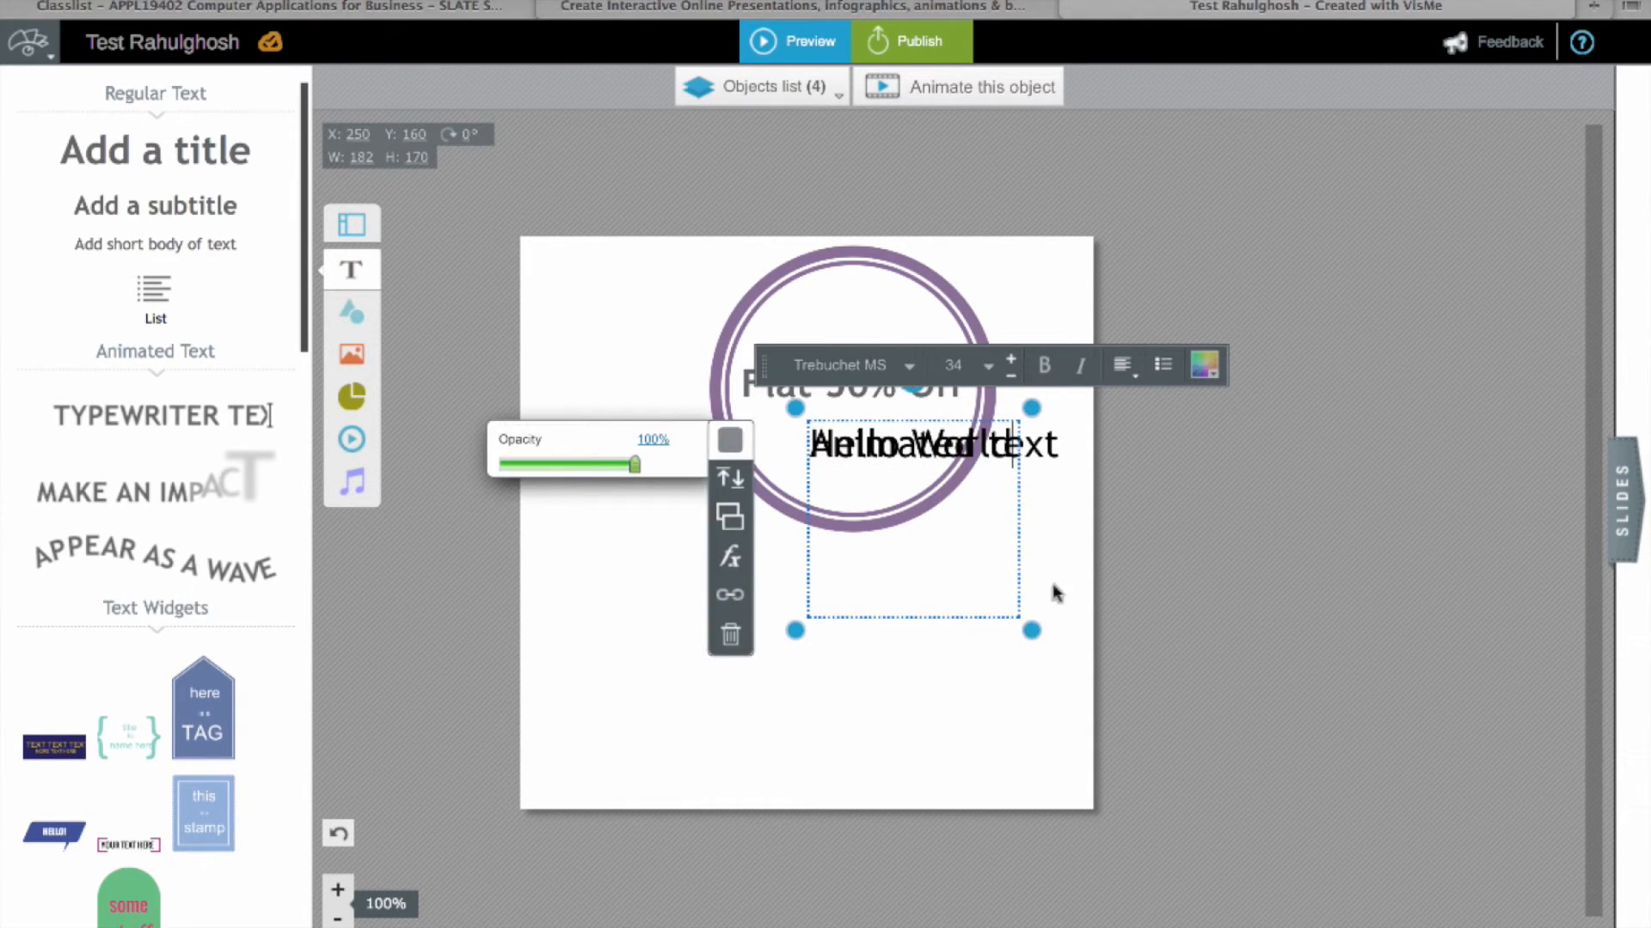
drag(1030, 634, 1023, 495)
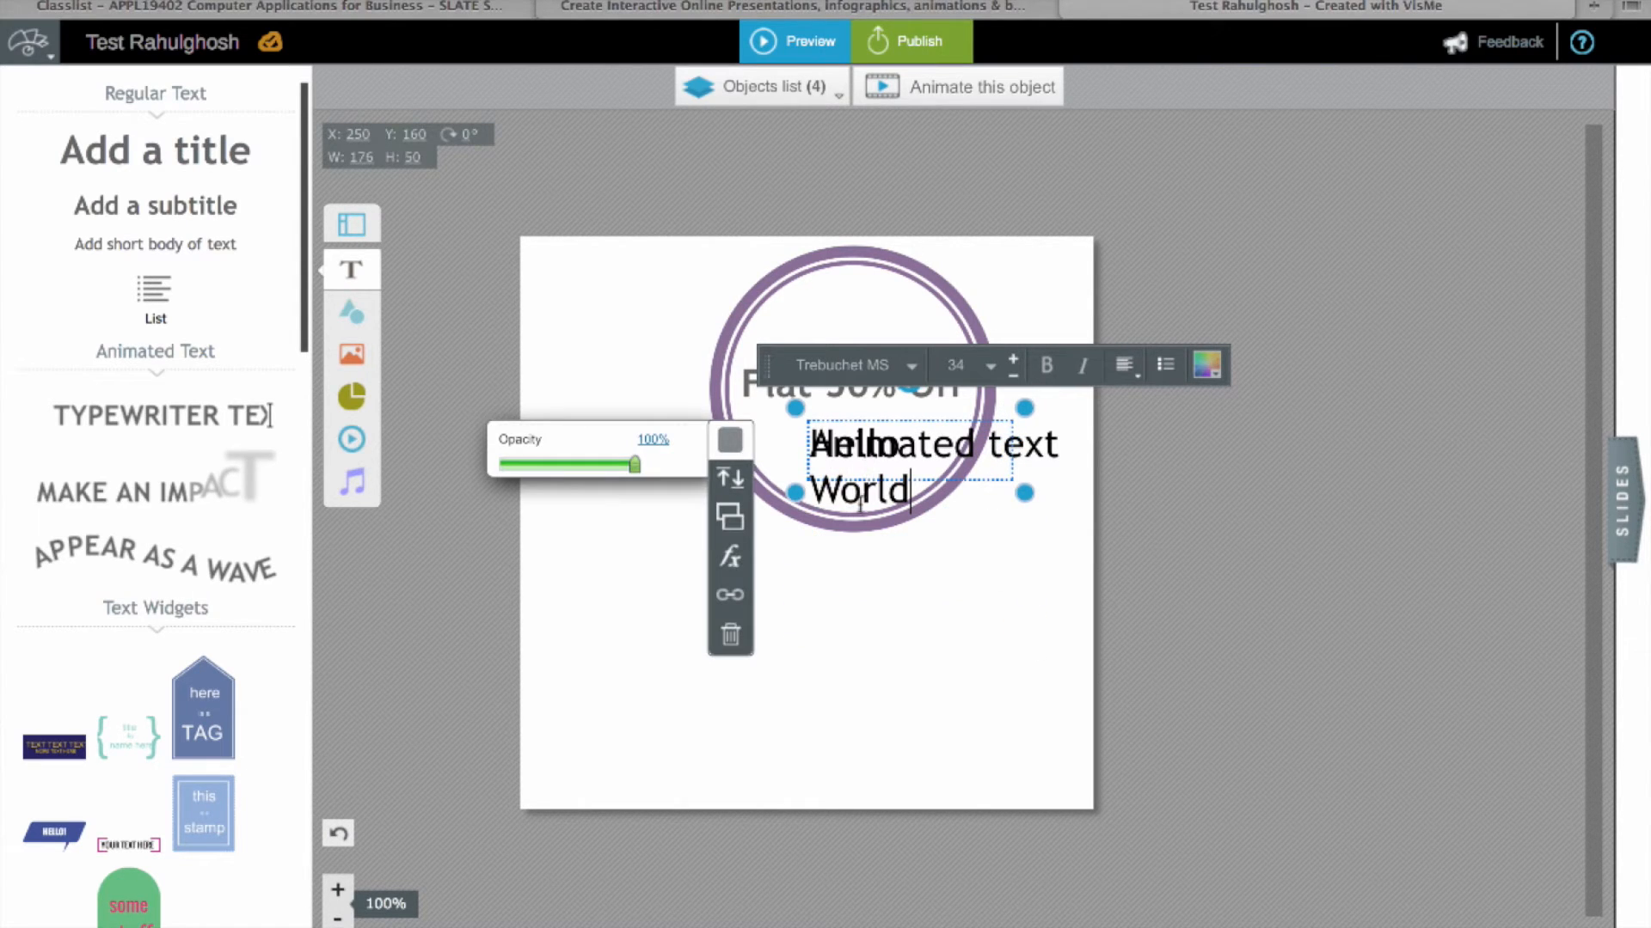
click(936, 633)
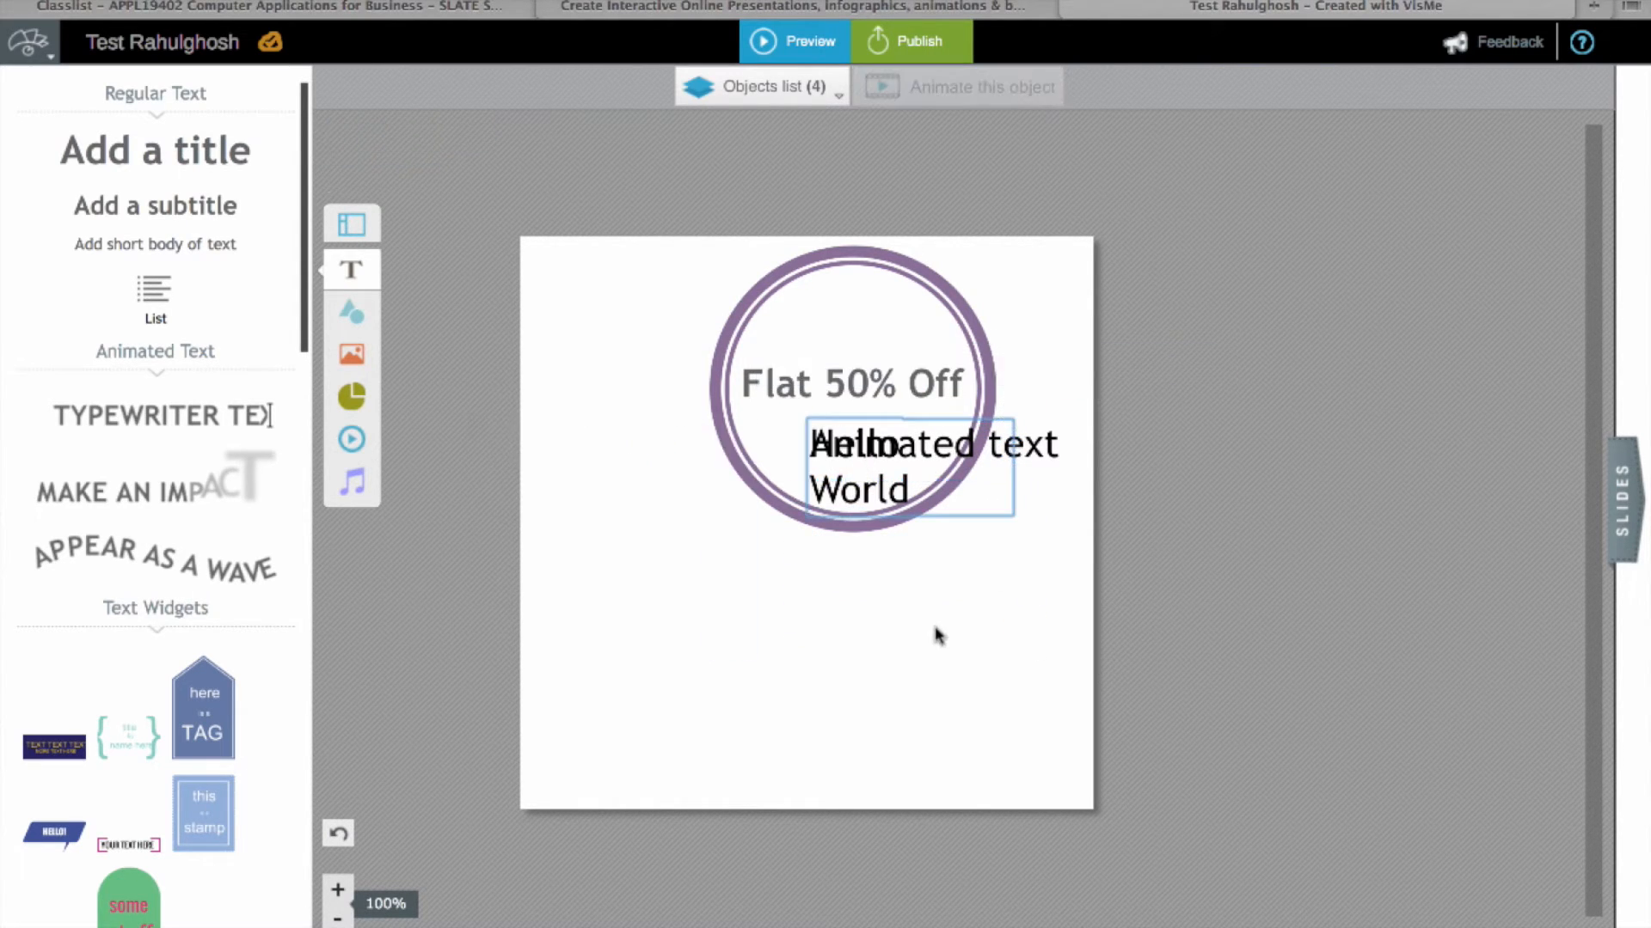
Step: Reposition the Animated text line and the Hello World box inside the circle
click(1007, 482)
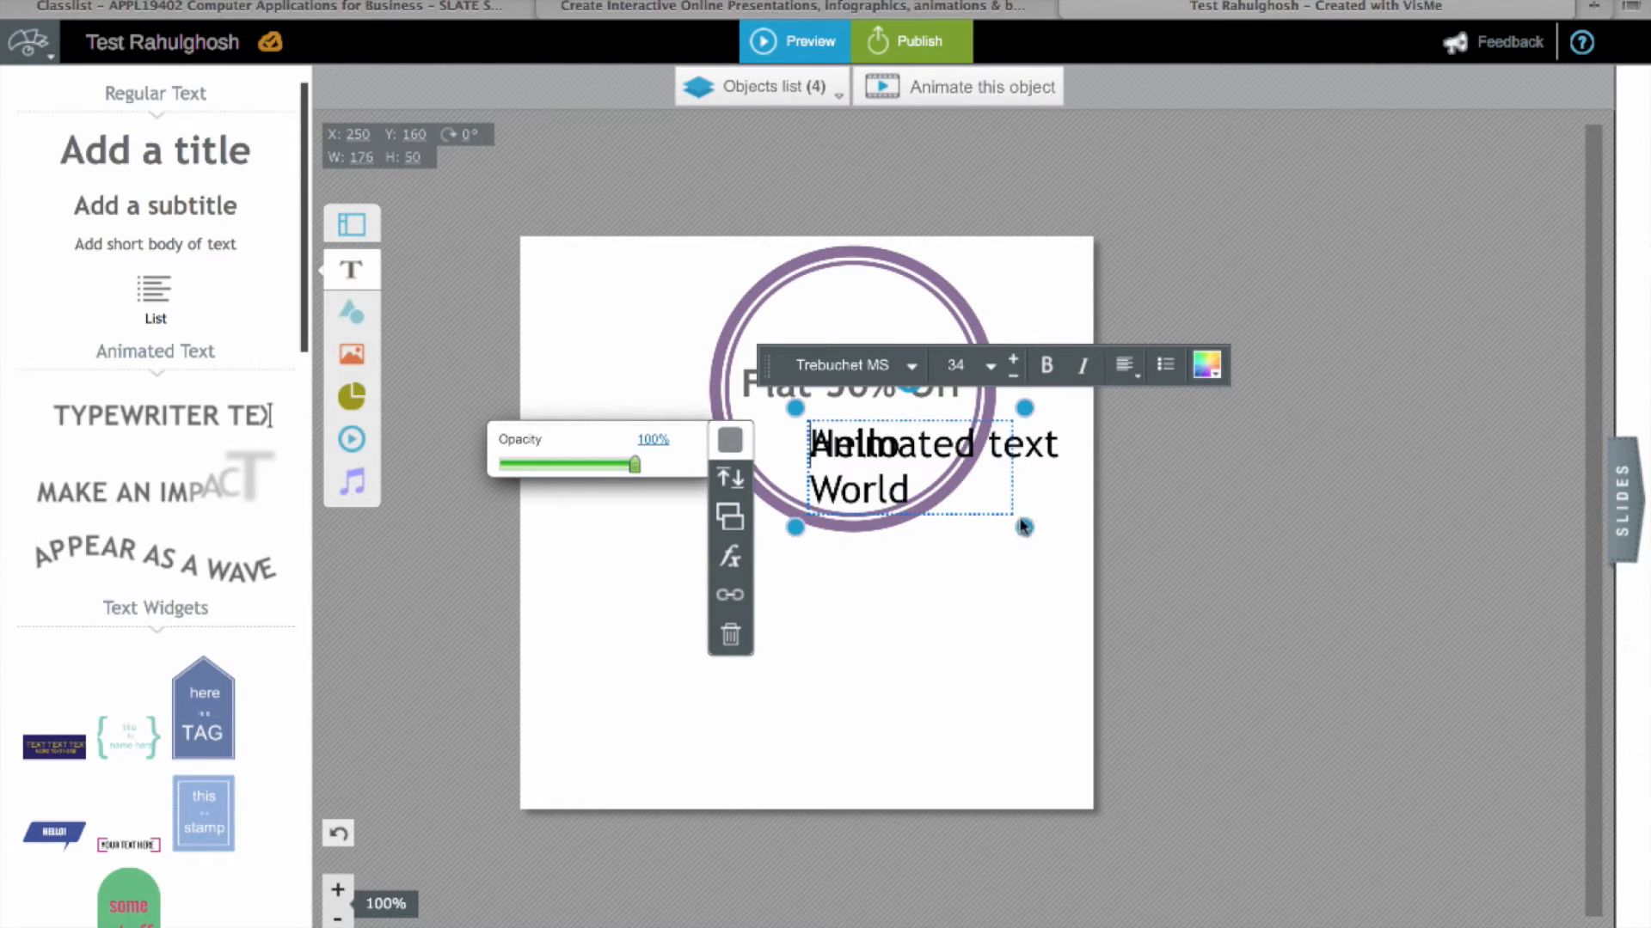
click(1047, 443)
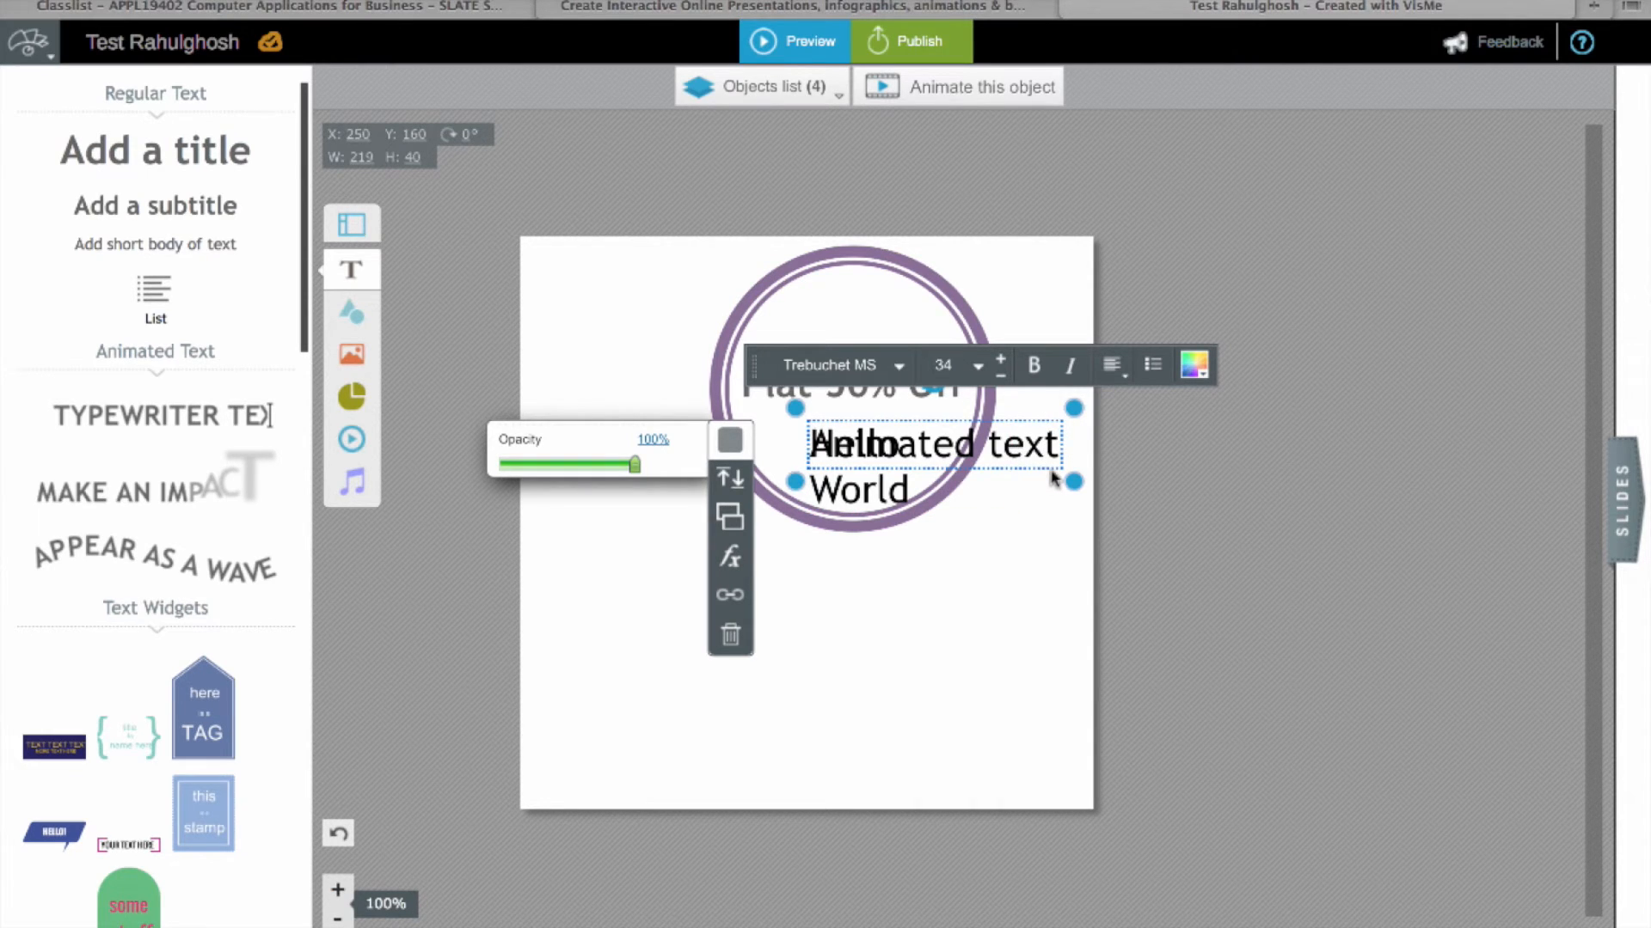
drag(1052, 472, 989, 632)
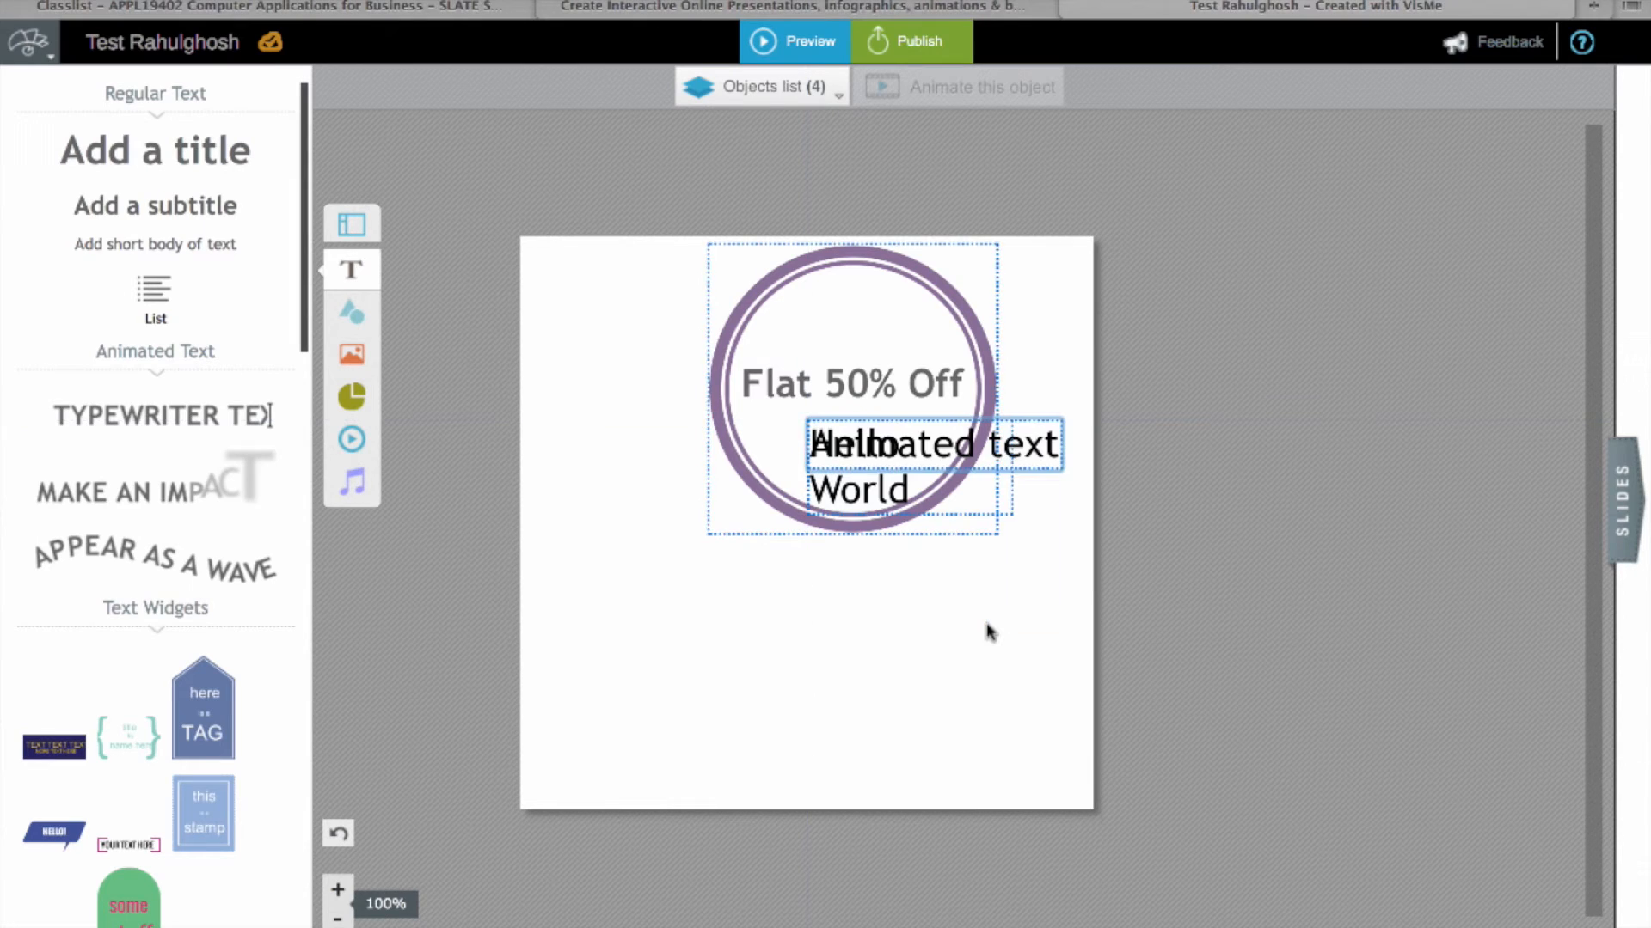
click(896, 490)
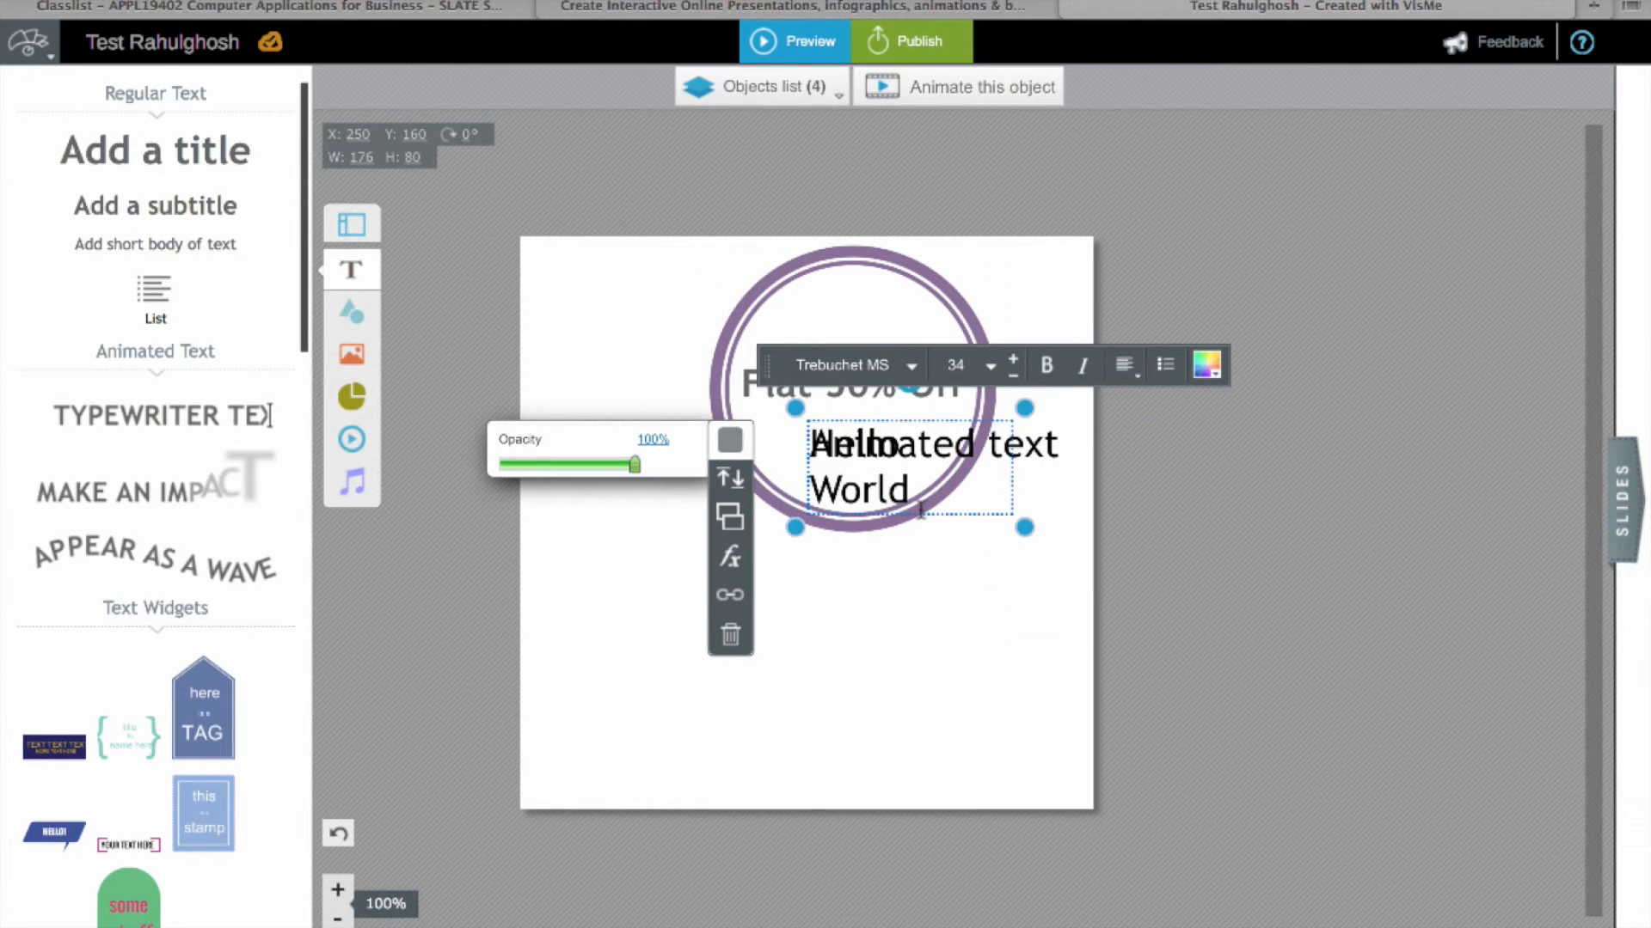
drag(928, 421, 880, 532)
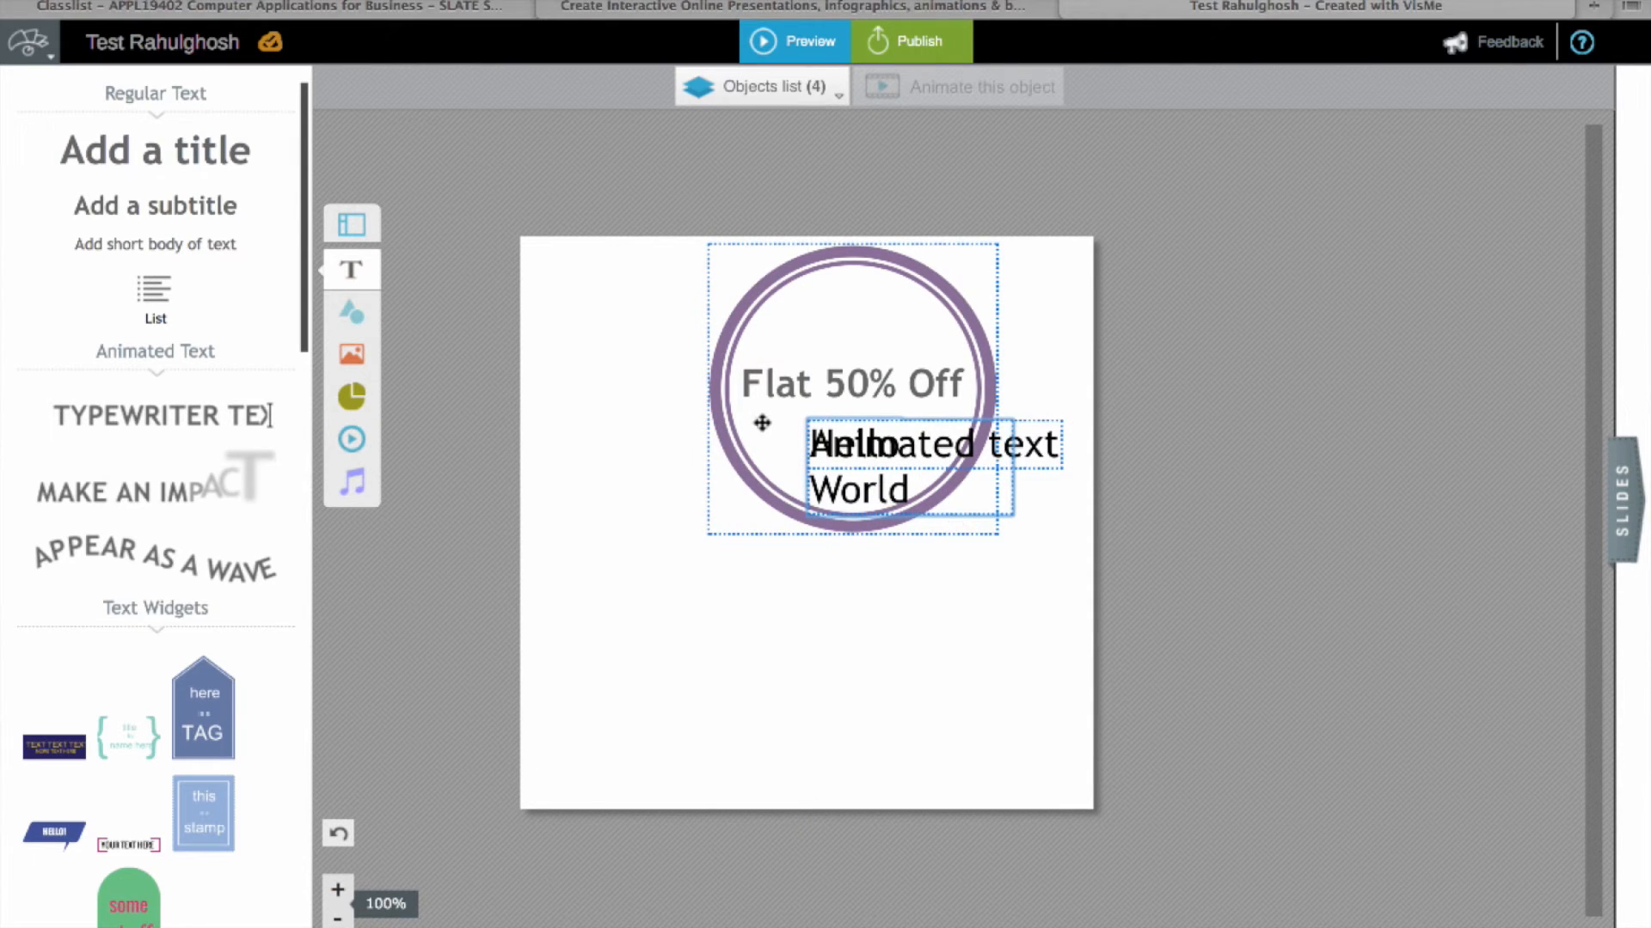
Step: Delete the purple circle badge from the banner
key(Delete)
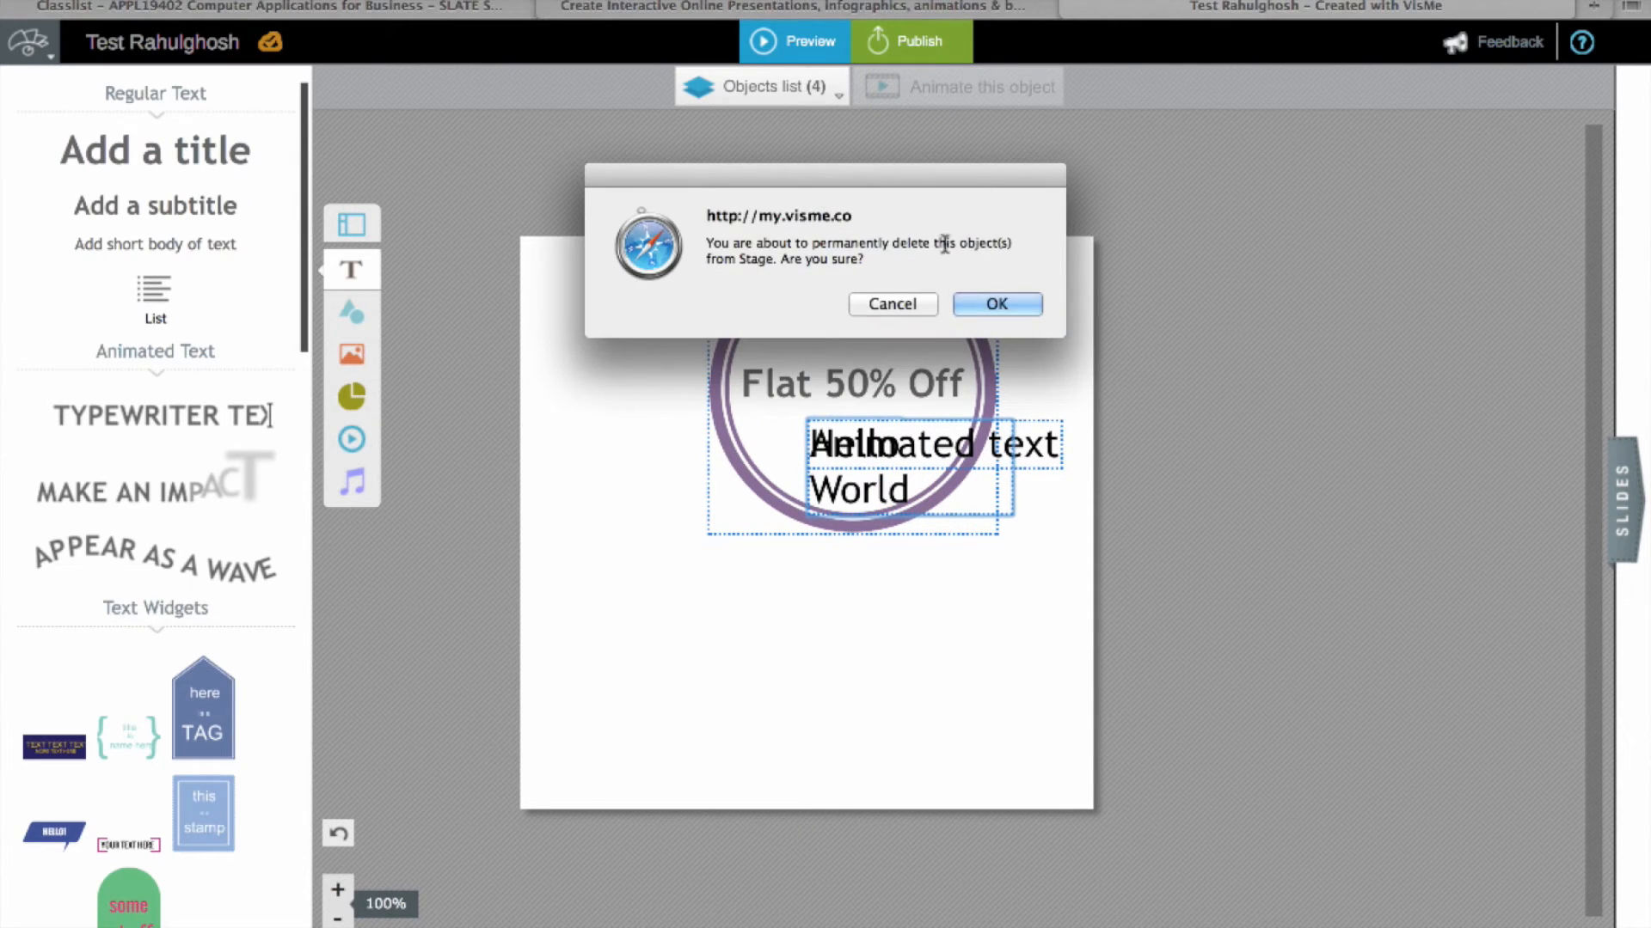
click(914, 307)
click(899, 520)
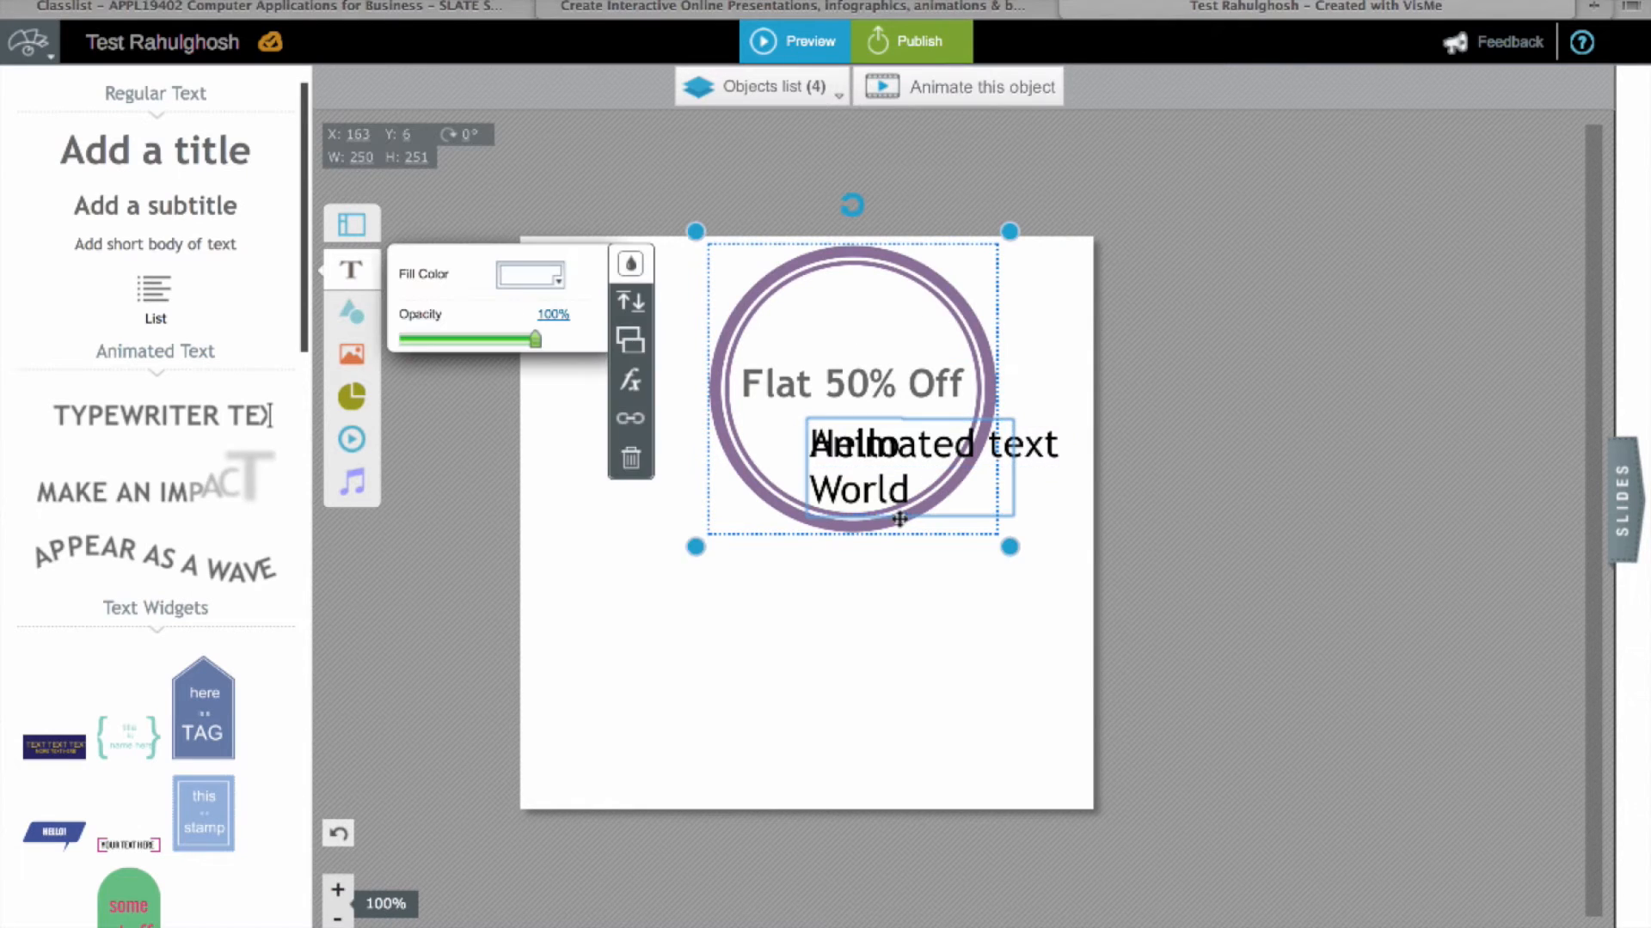
click(631, 457)
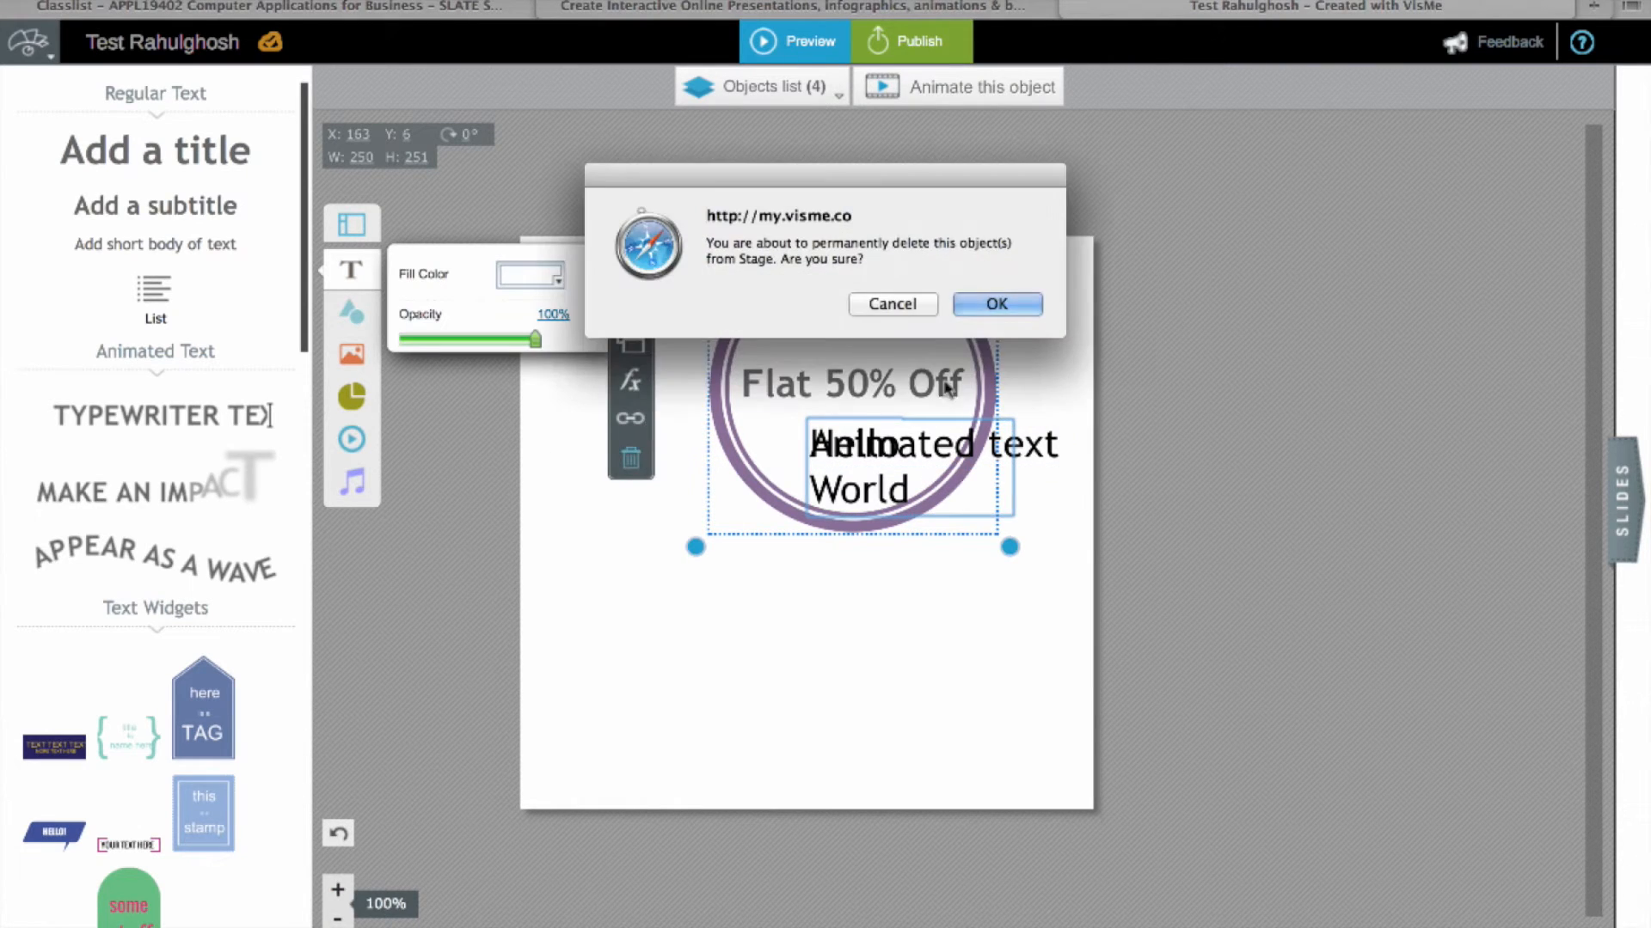
click(997, 305)
Step: Delete the Hello World text box, leaving the Animated text line selected
click(910, 475)
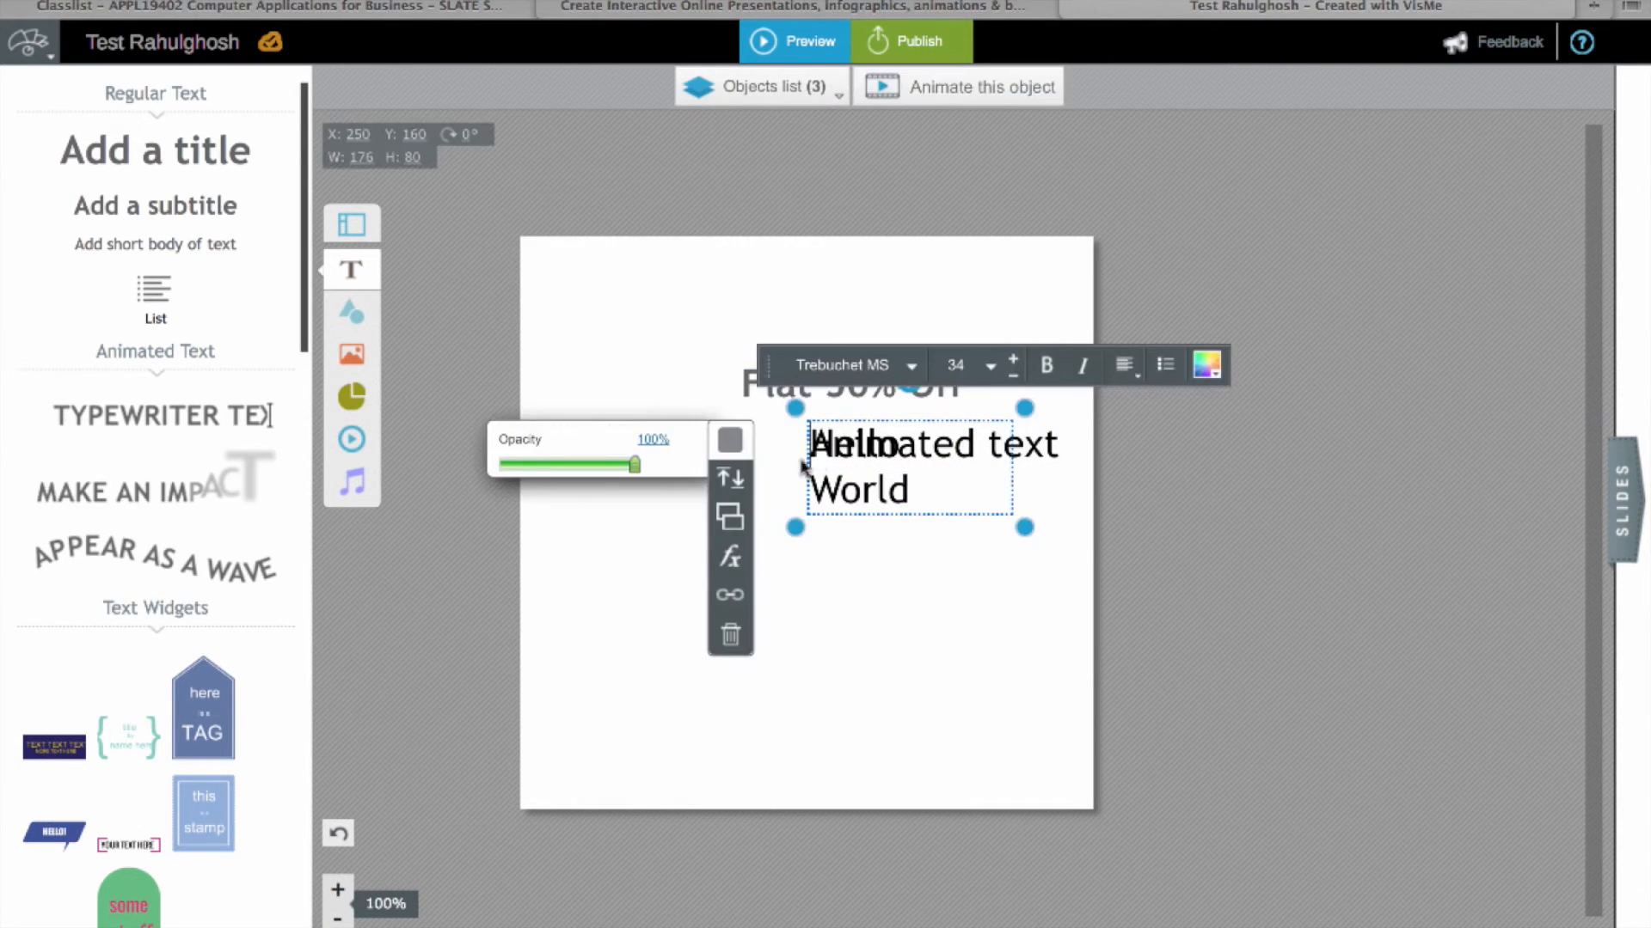
click(730, 638)
click(995, 304)
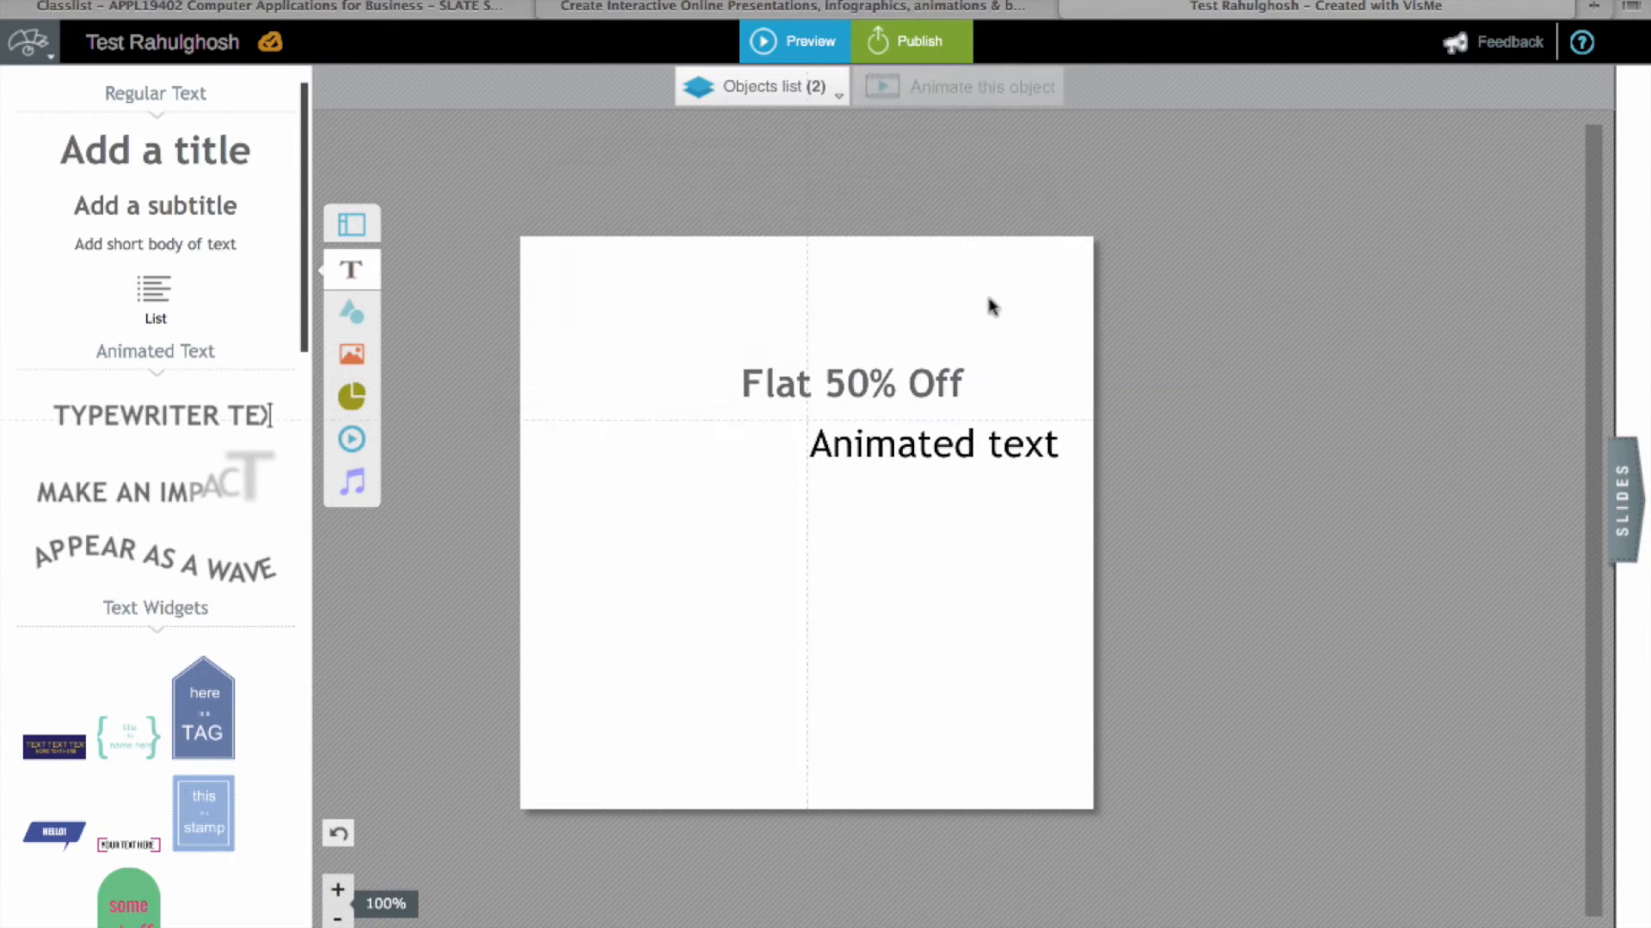
click(920, 444)
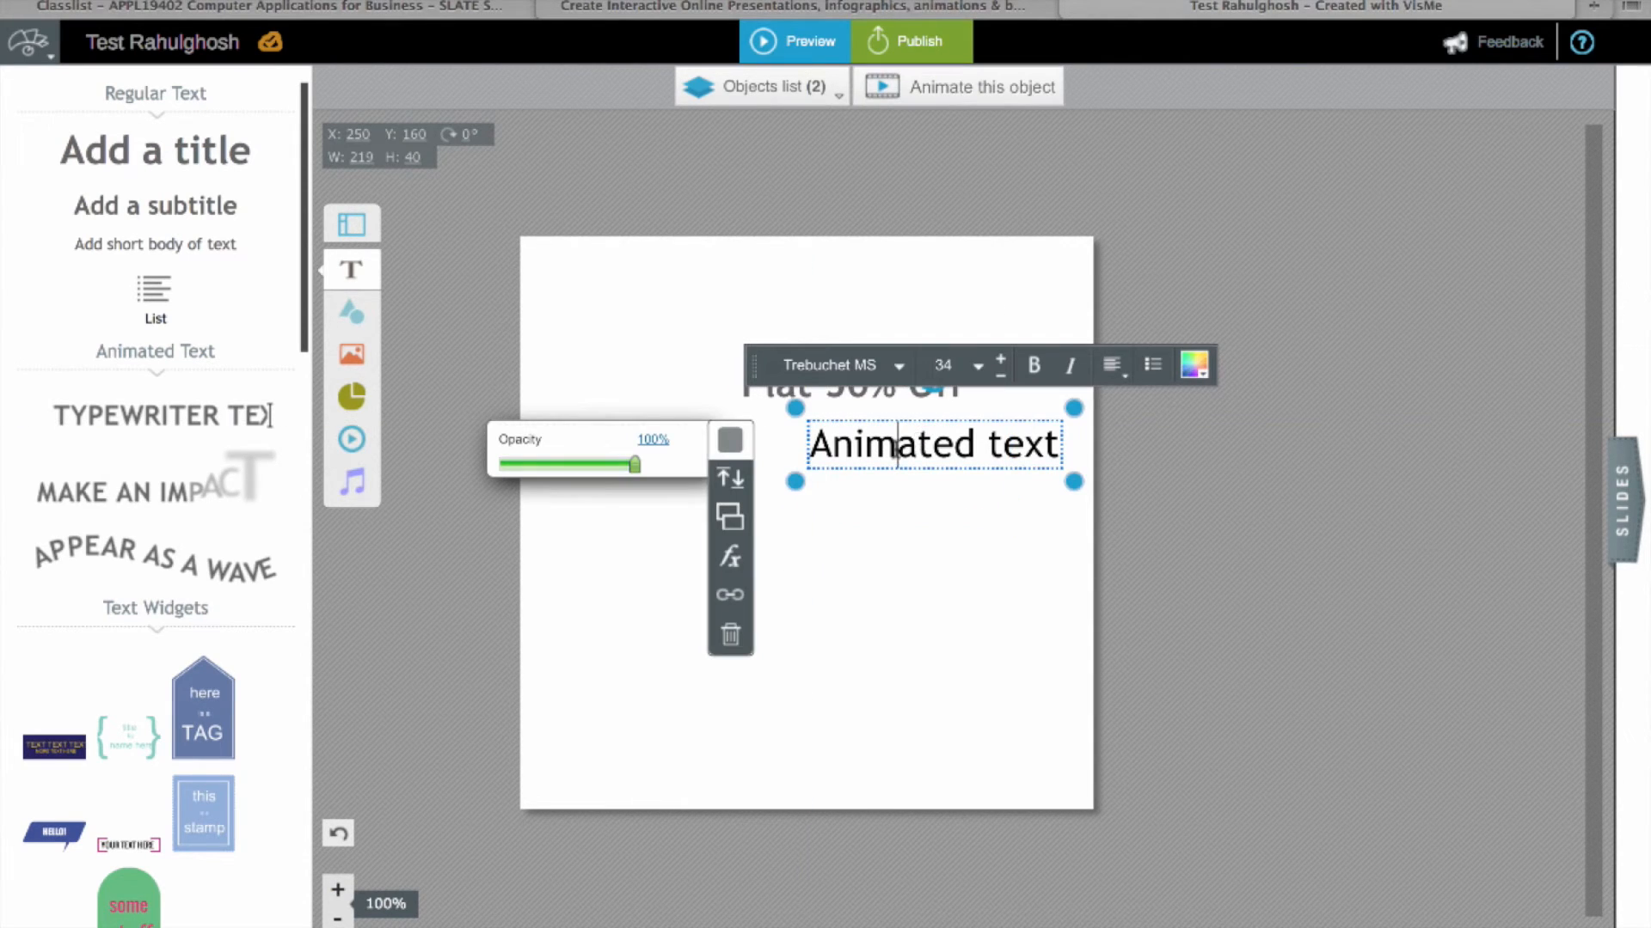
Step: Replace the words 'Animated text' with the person's full name
drag(1015, 428, 817, 424)
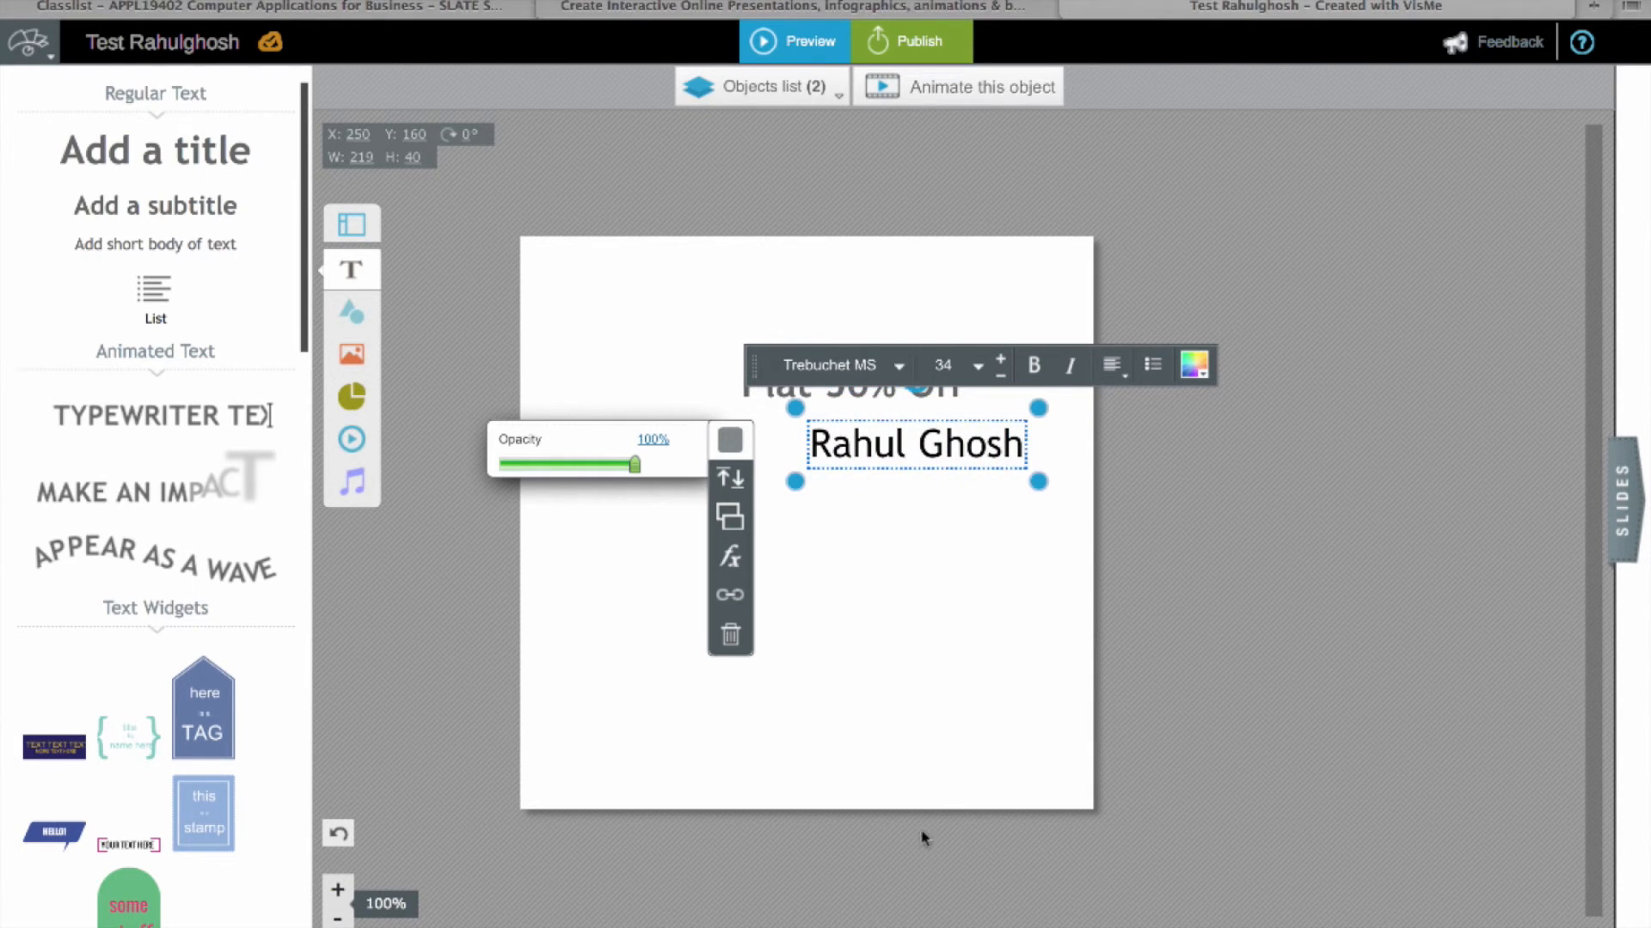
click(925, 778)
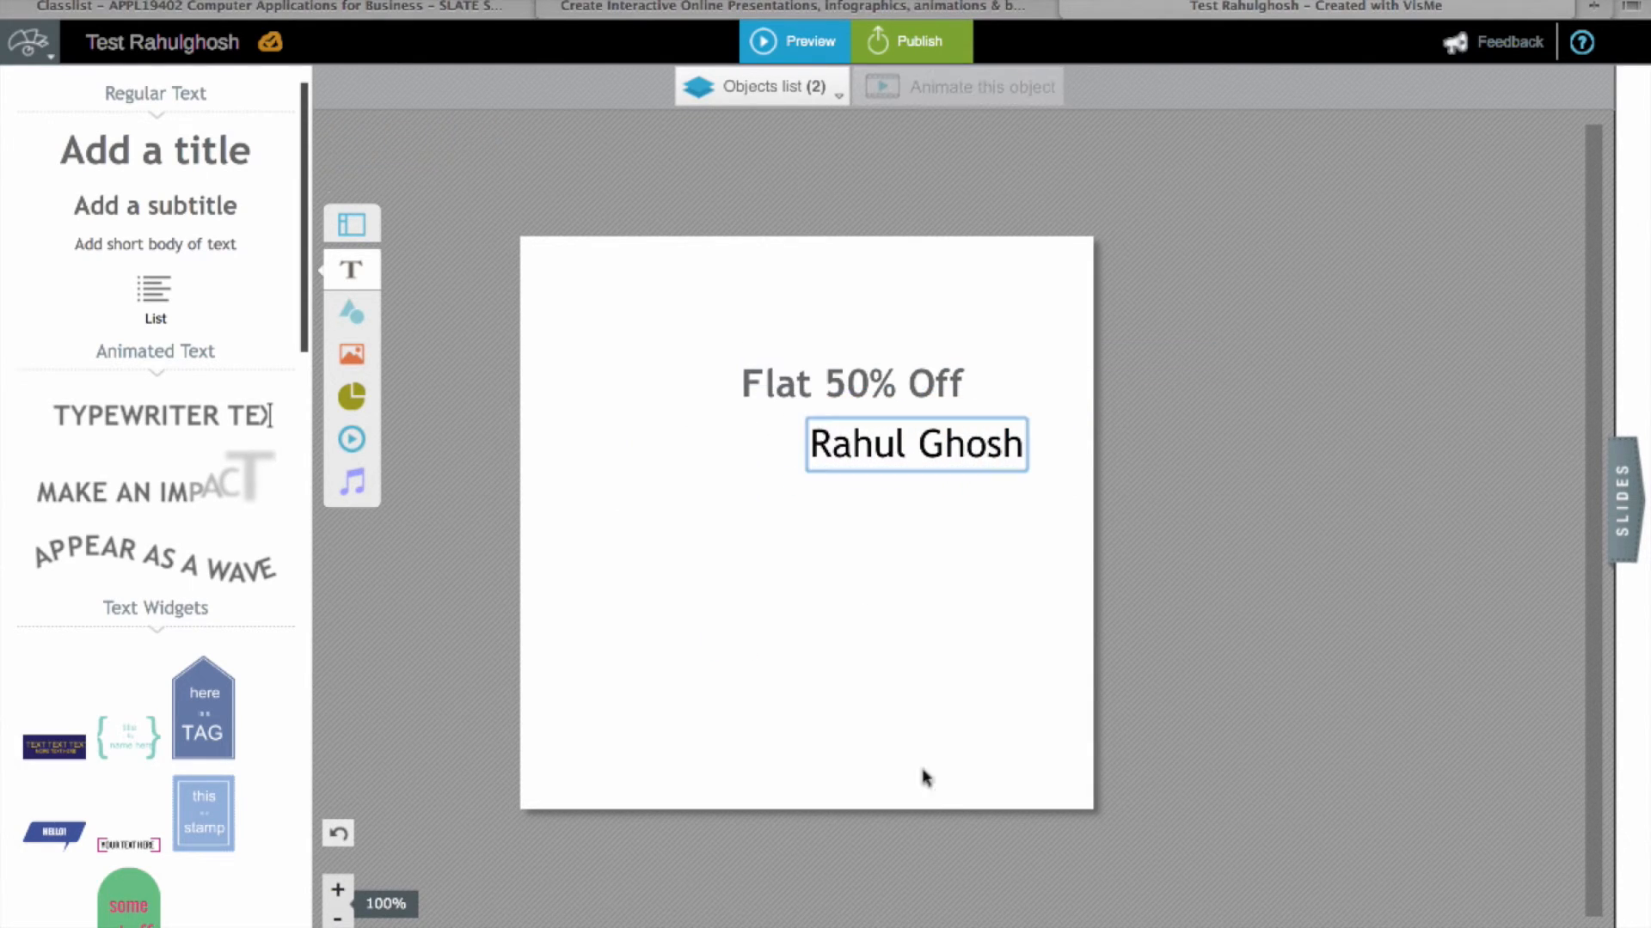
Step: Play the banner in Preview to watch both text lines animate in
click(802, 43)
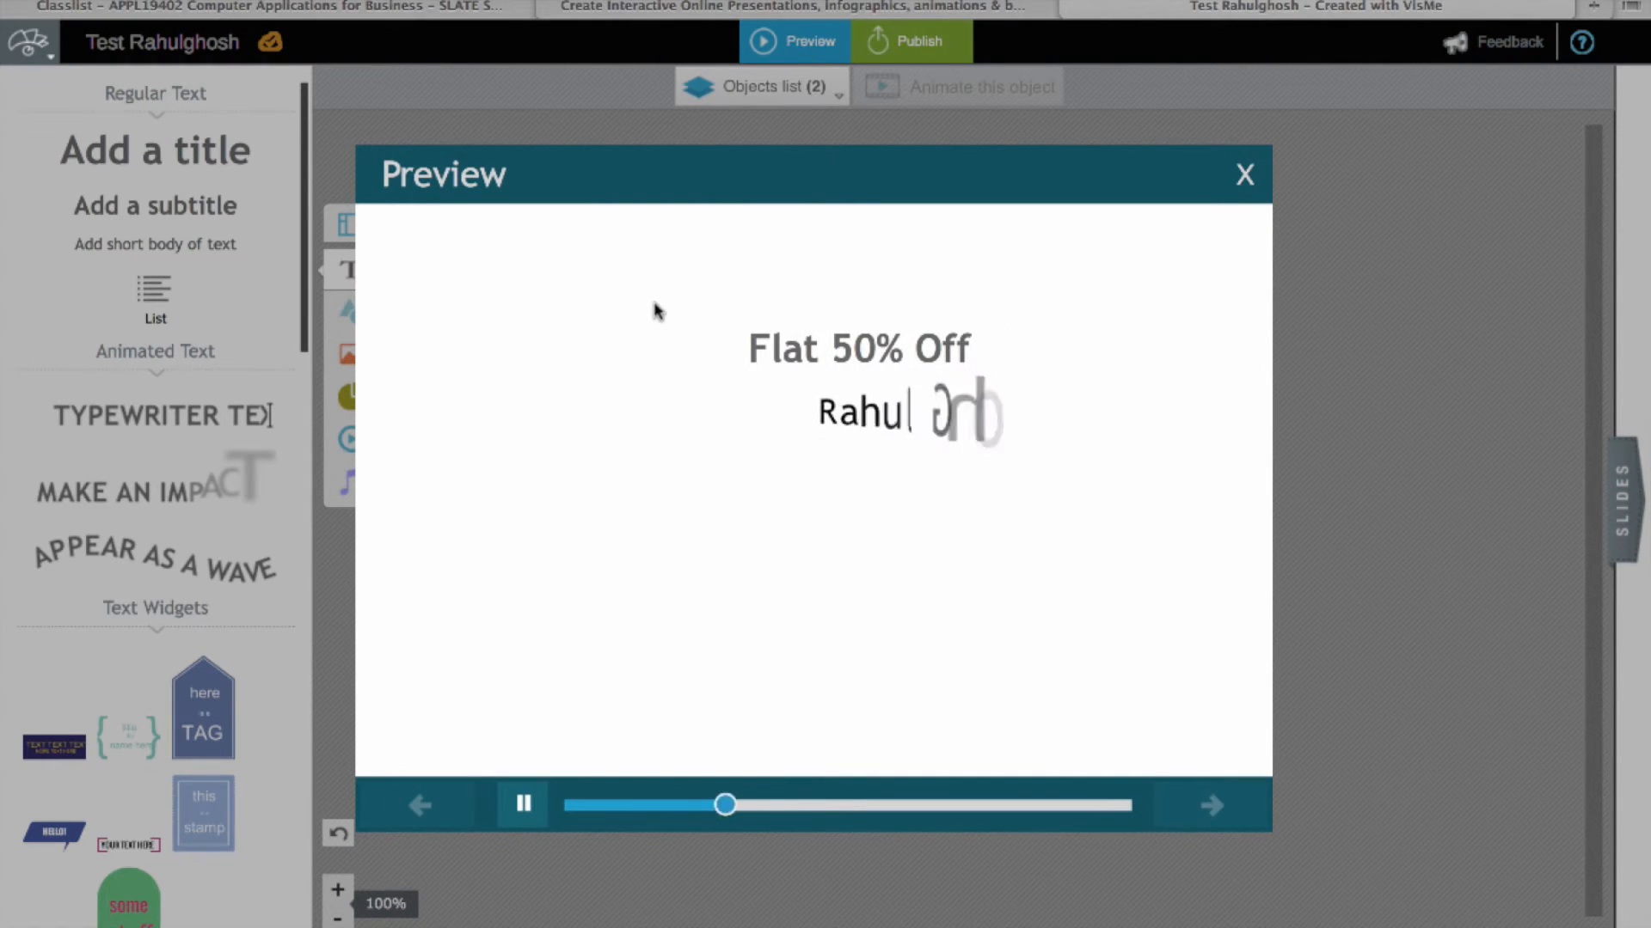
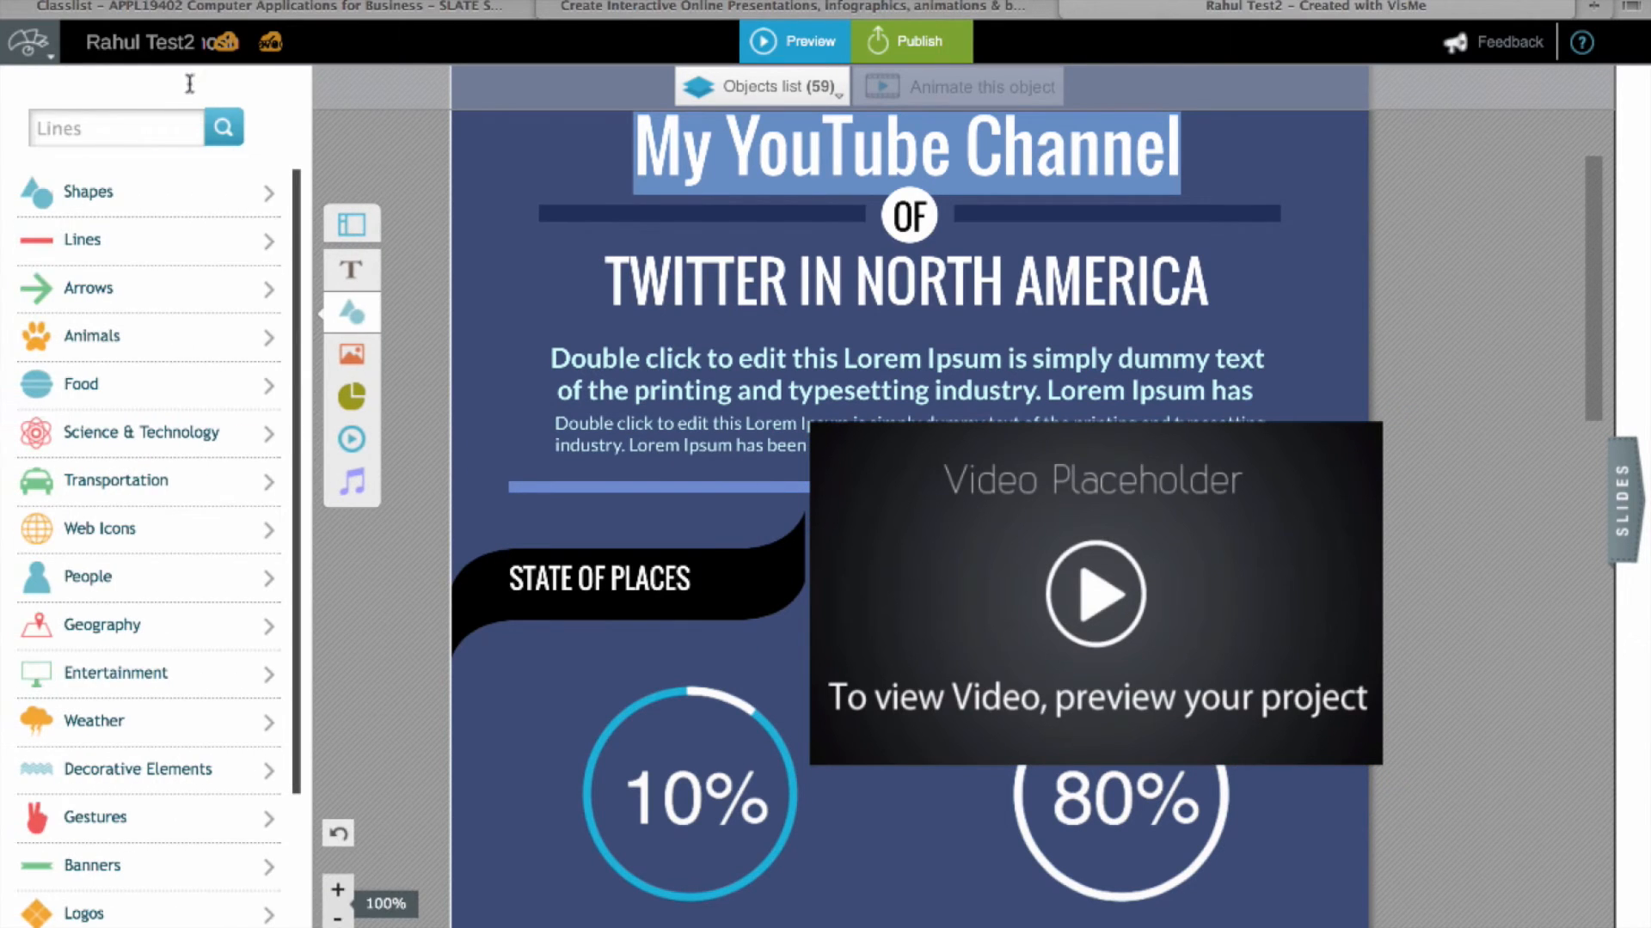
Step: Add a purple starburst shape from Shapes and place it over the title
click(159, 191)
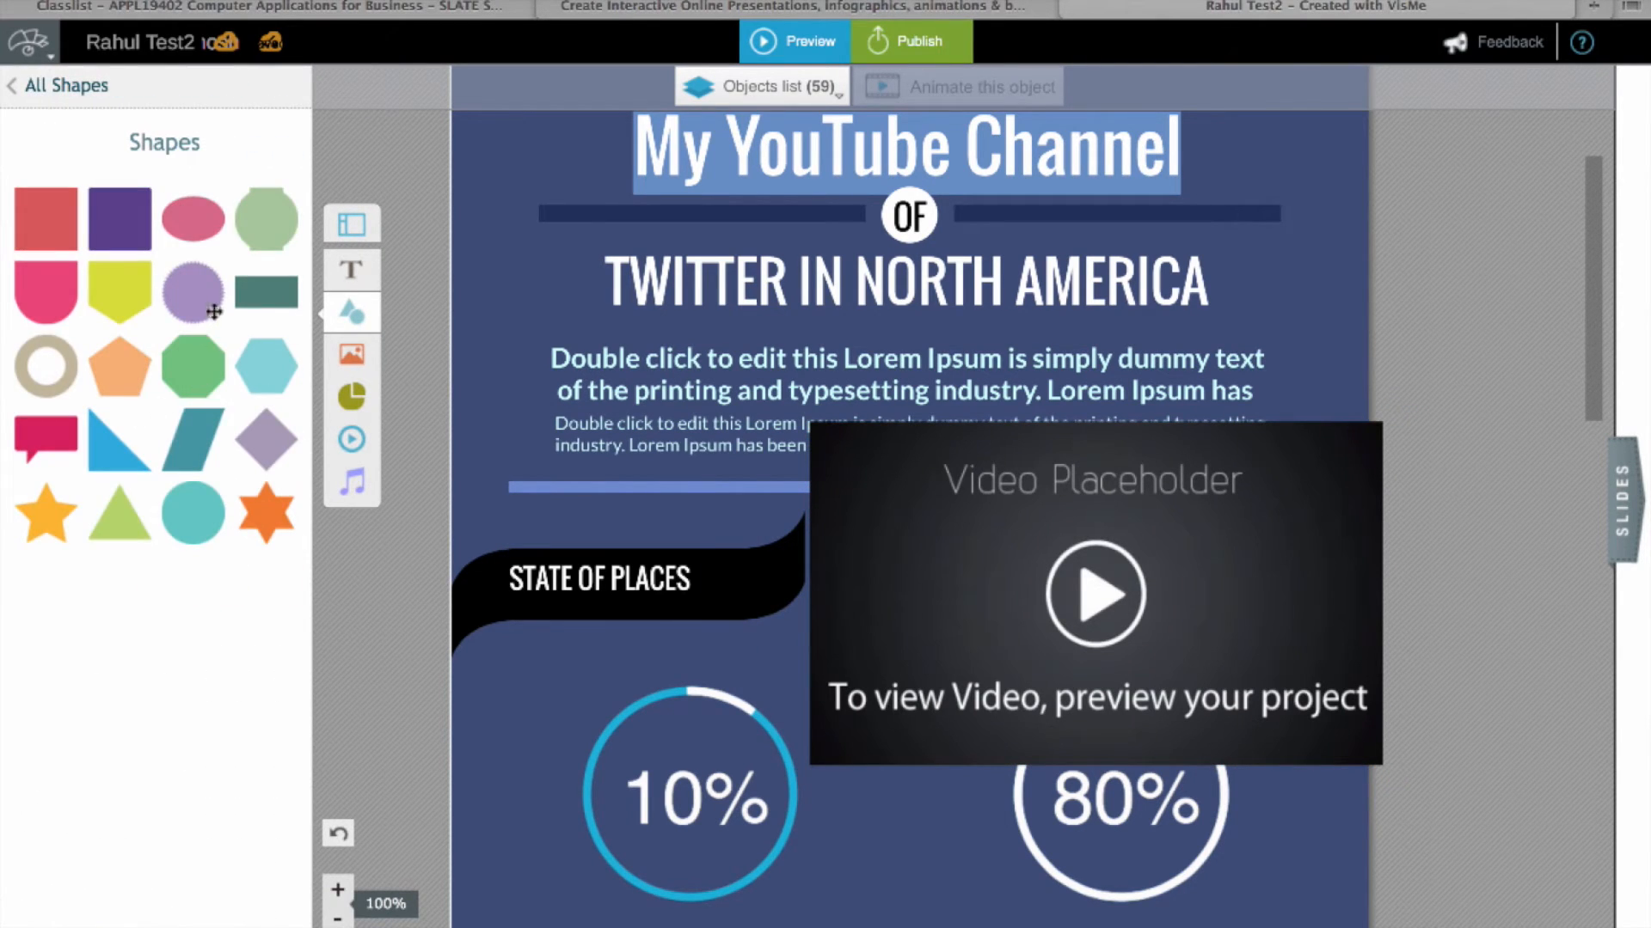
drag(210, 297, 542, 344)
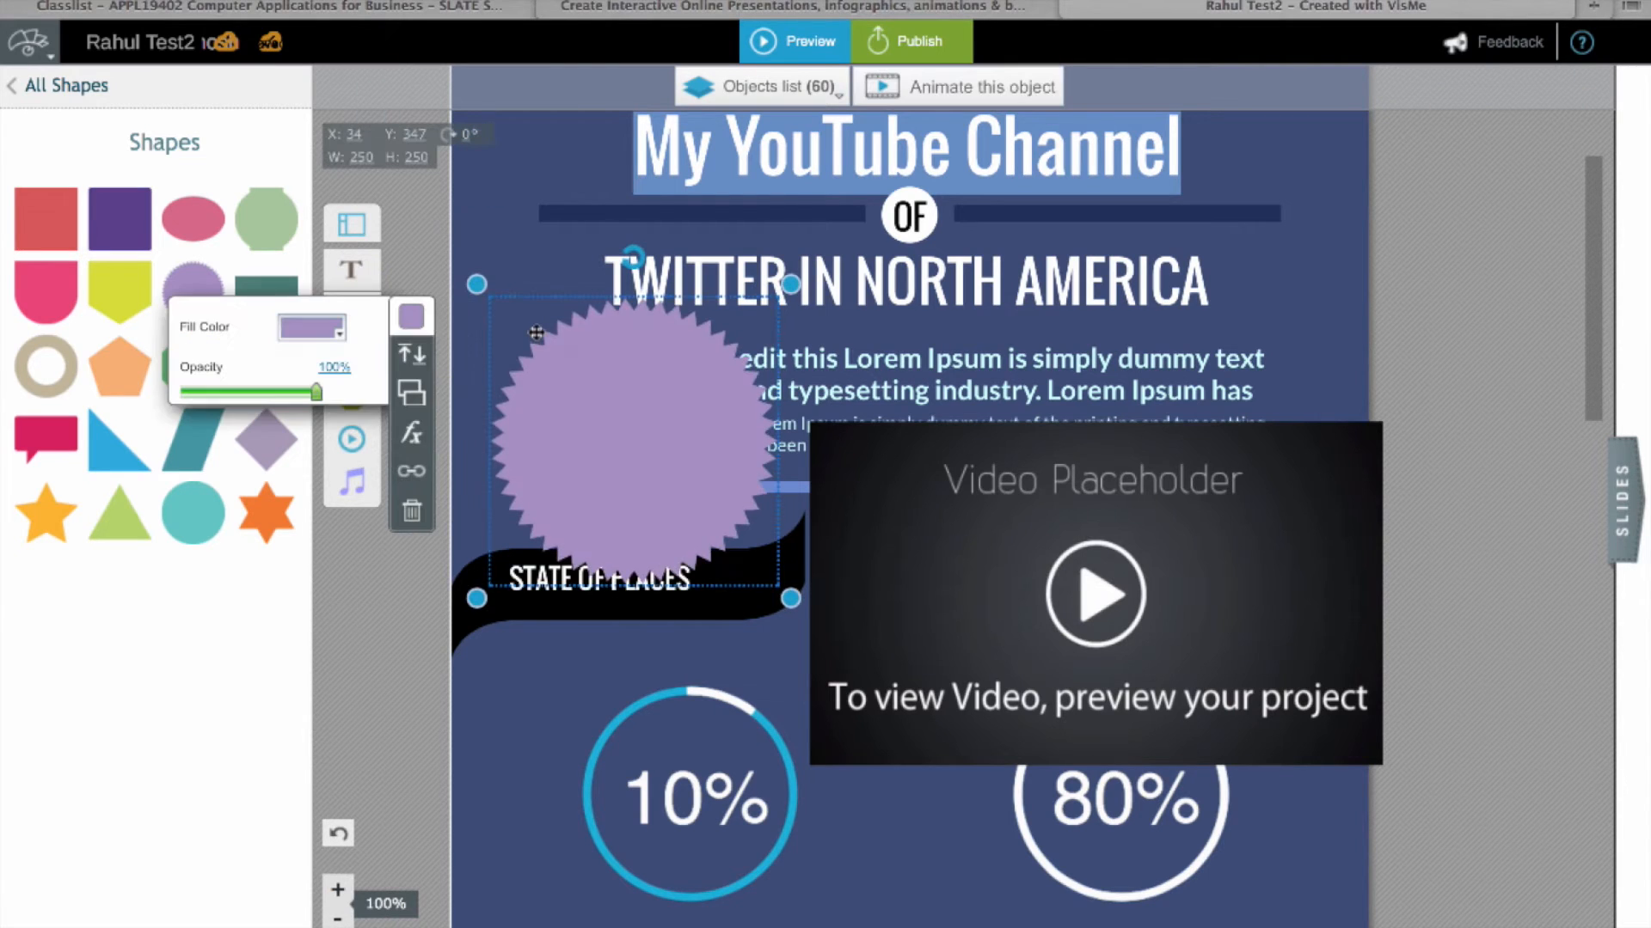
drag(678, 445, 956, 222)
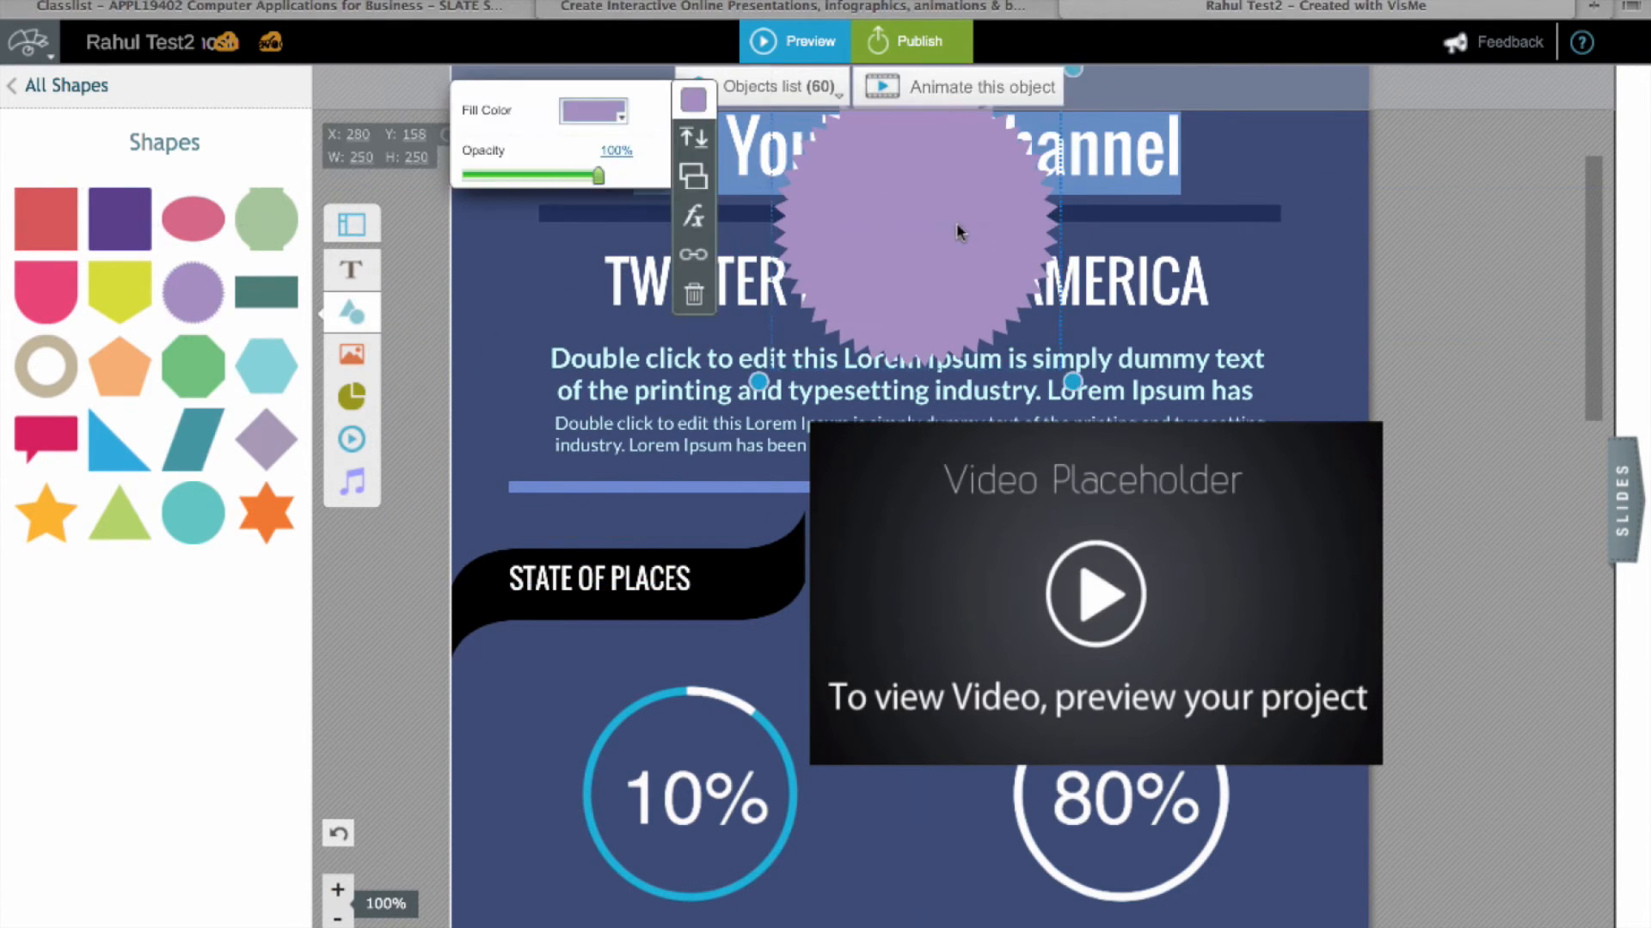
Step: Duplicate the starburst, then delete the copy dropped on the video placeholder
click(702, 190)
drag(955, 250, 1257, 312)
key(Delete)
click(980, 305)
Step: Move a starburst to the left, beside the intro text
click(919, 265)
drag(918, 264, 673, 398)
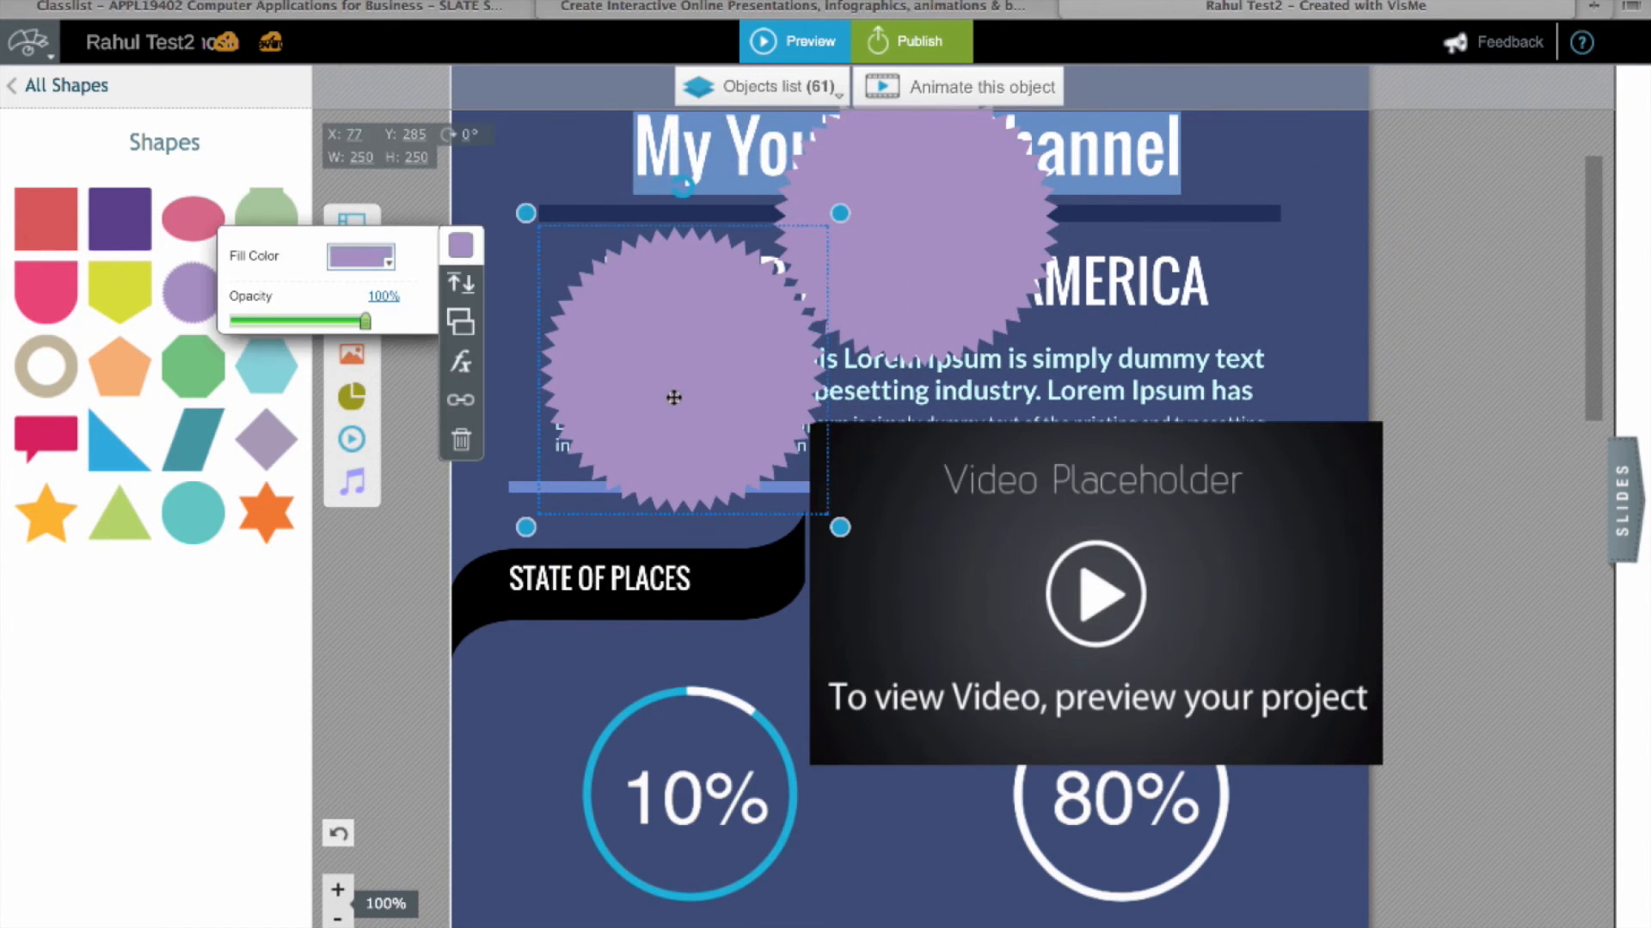
click(390, 593)
click(1262, 602)
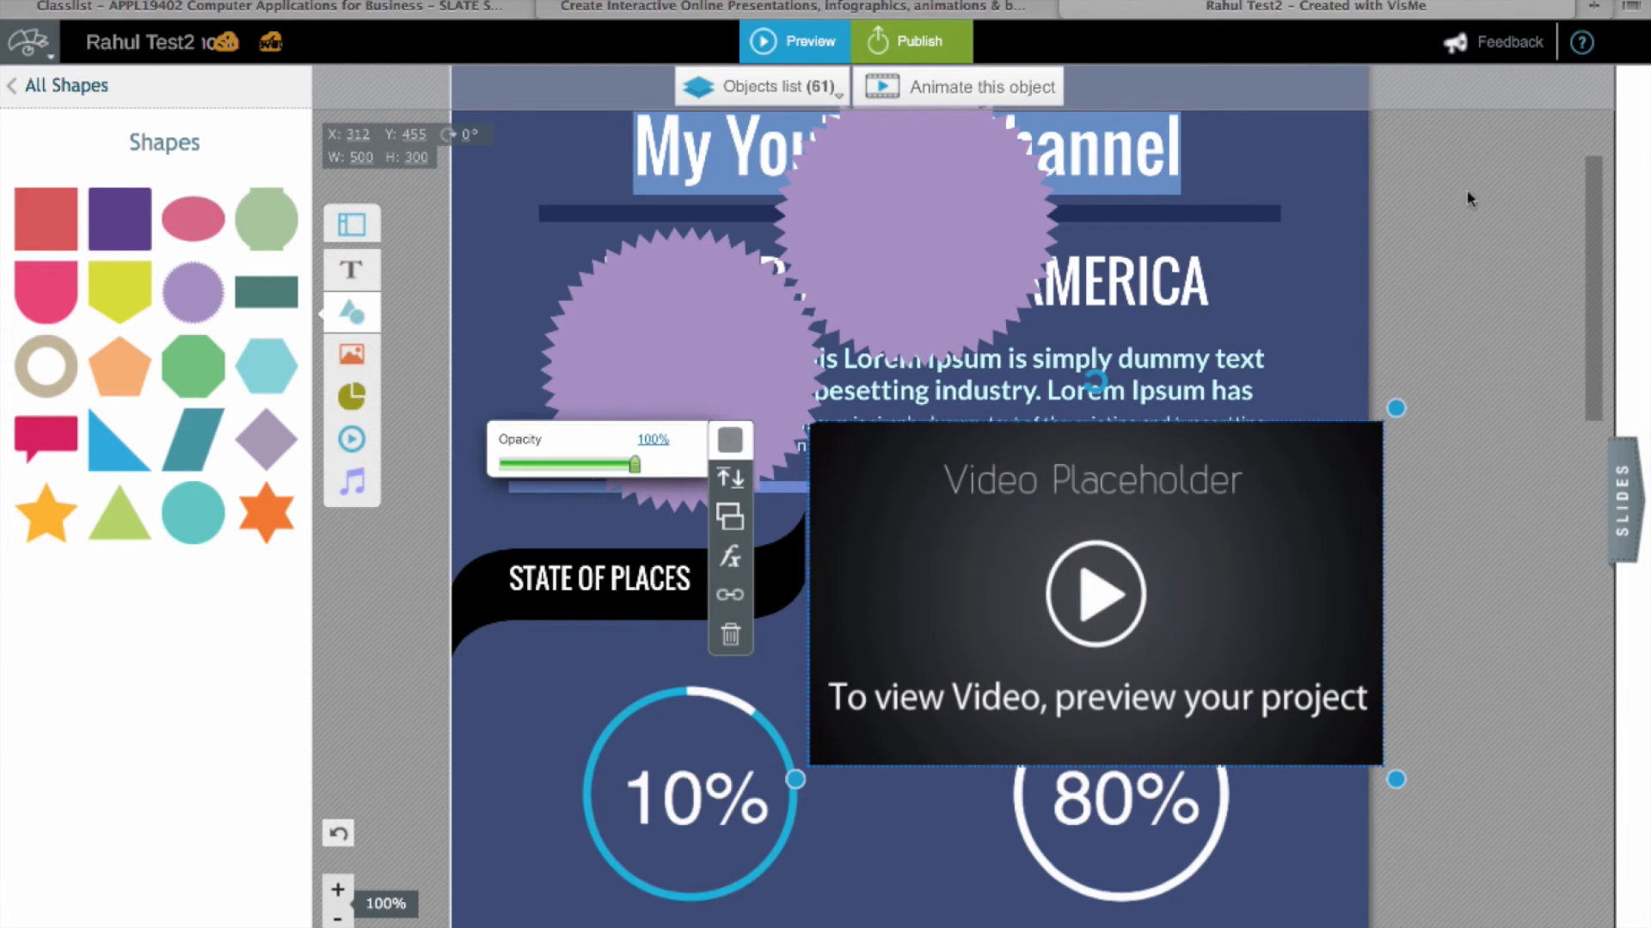
scroll(1530, 215, down, 3)
scroll(1529, 215, up, 6)
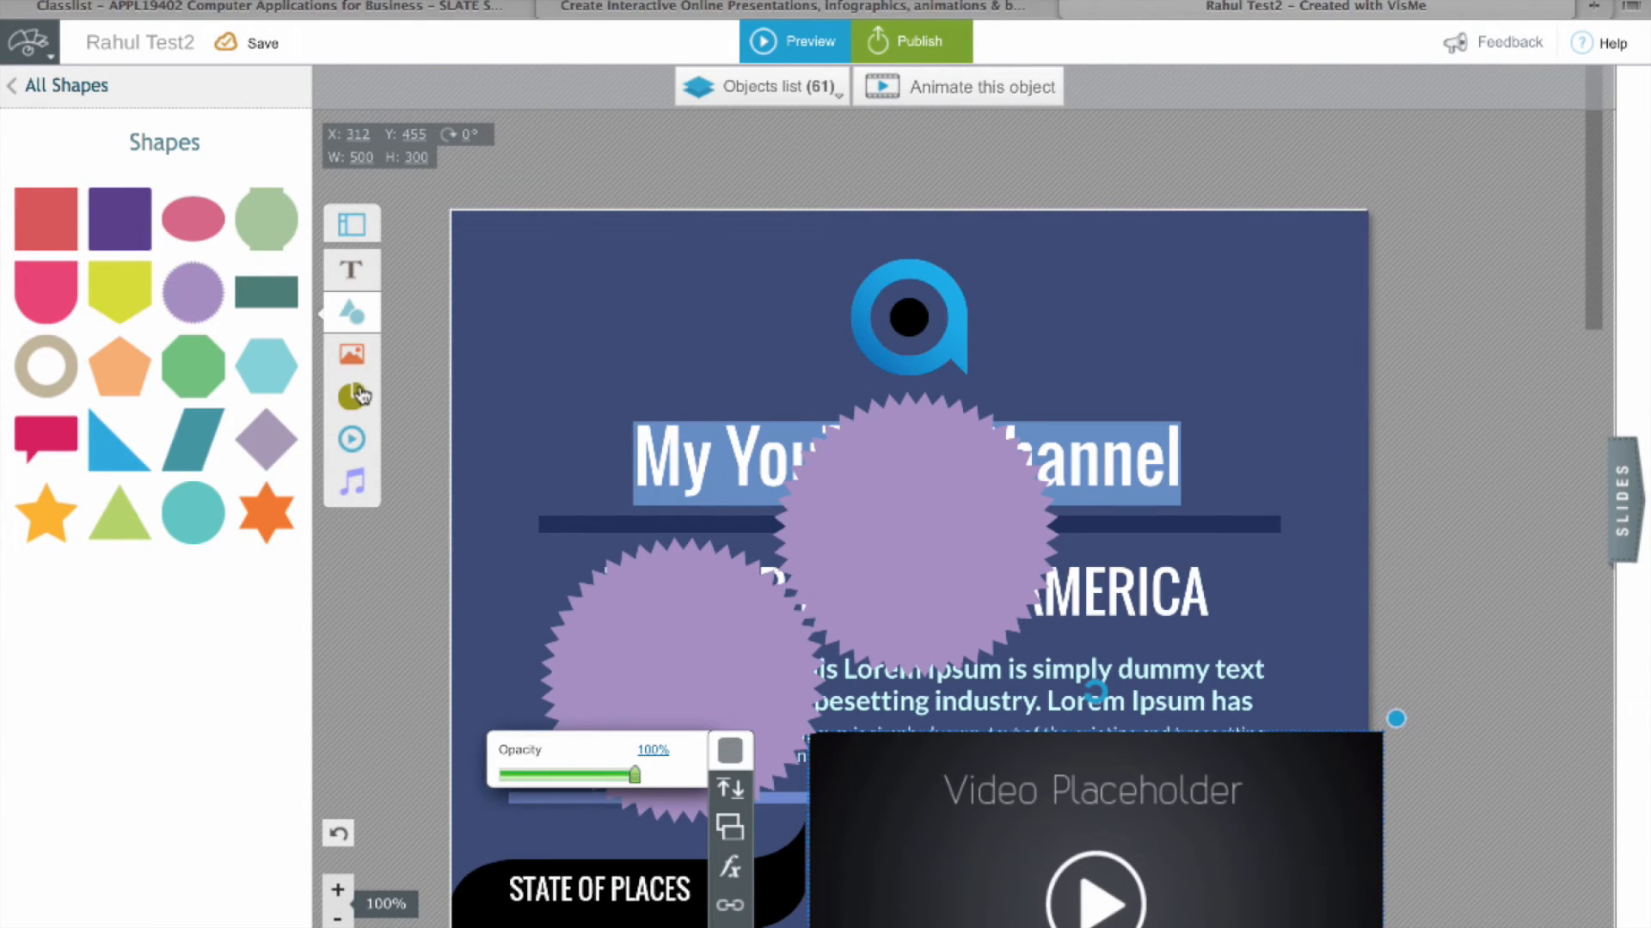
Step: Add a Radial widget from the Charts' Infograph Widgets to the slide
click(357, 357)
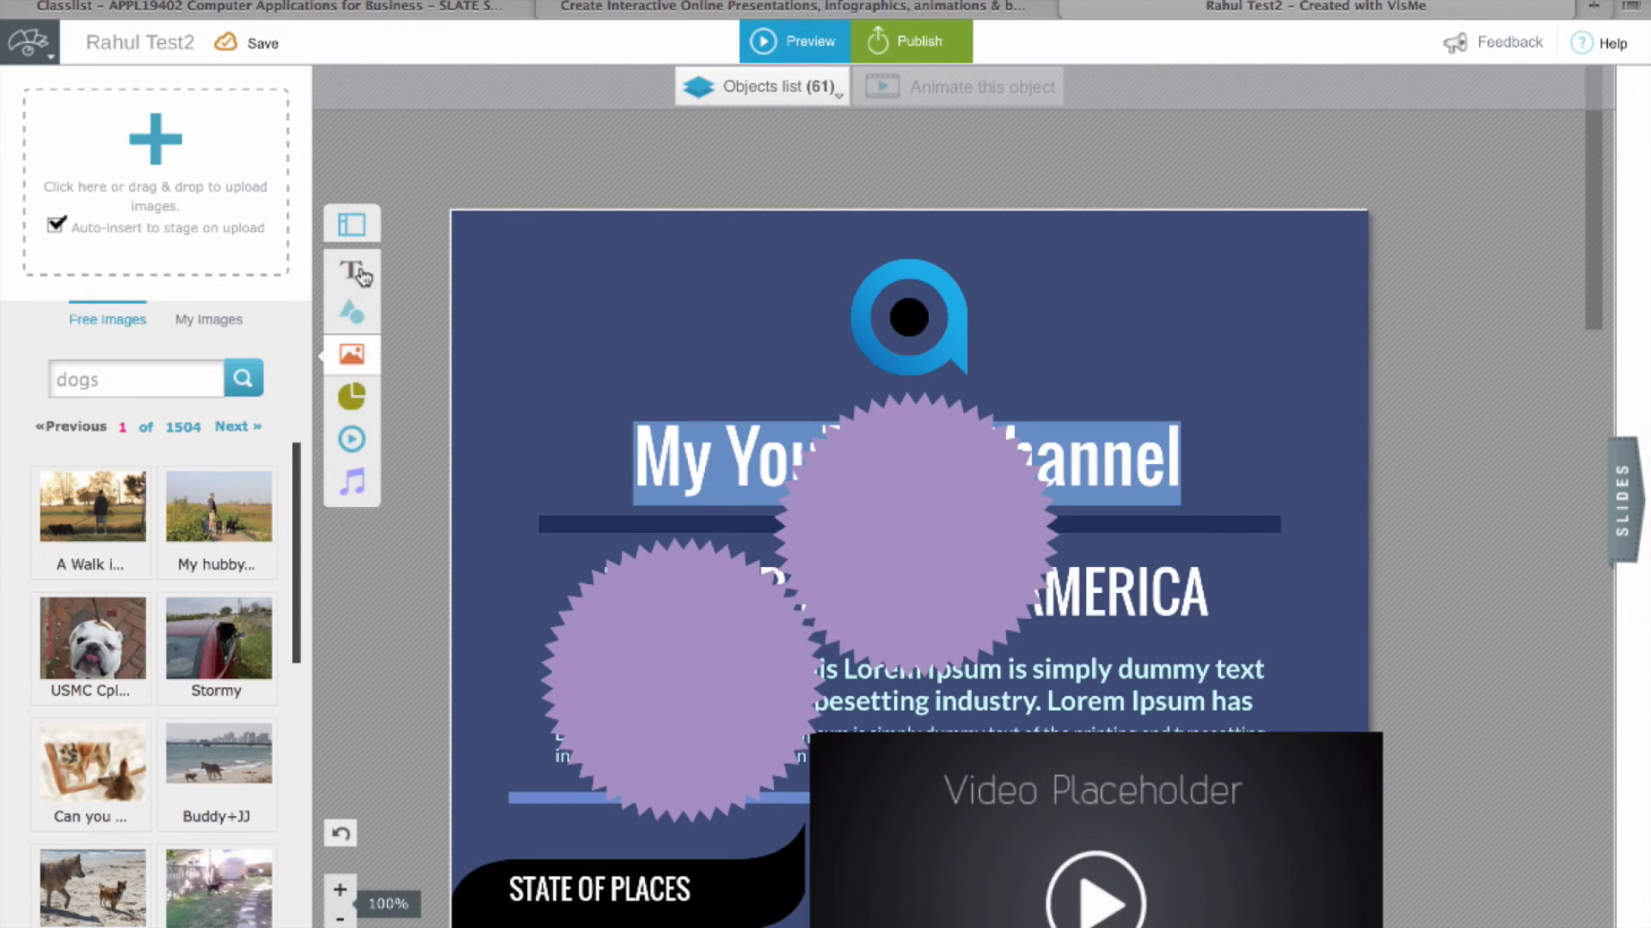
click(351, 397)
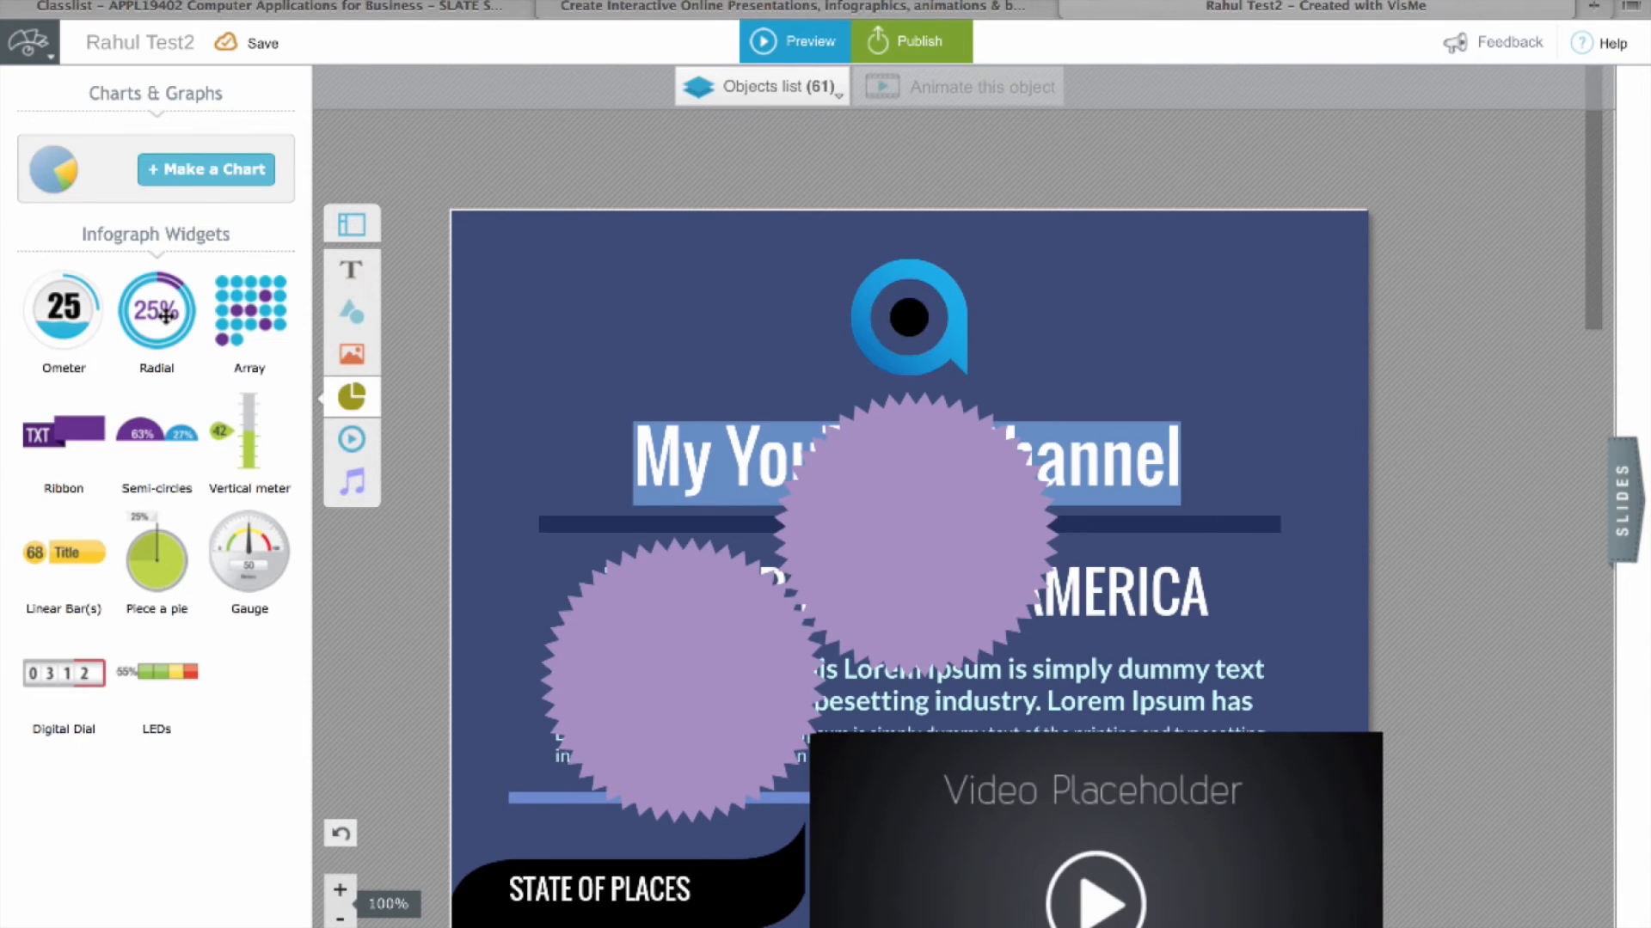
drag(166, 315, 705, 361)
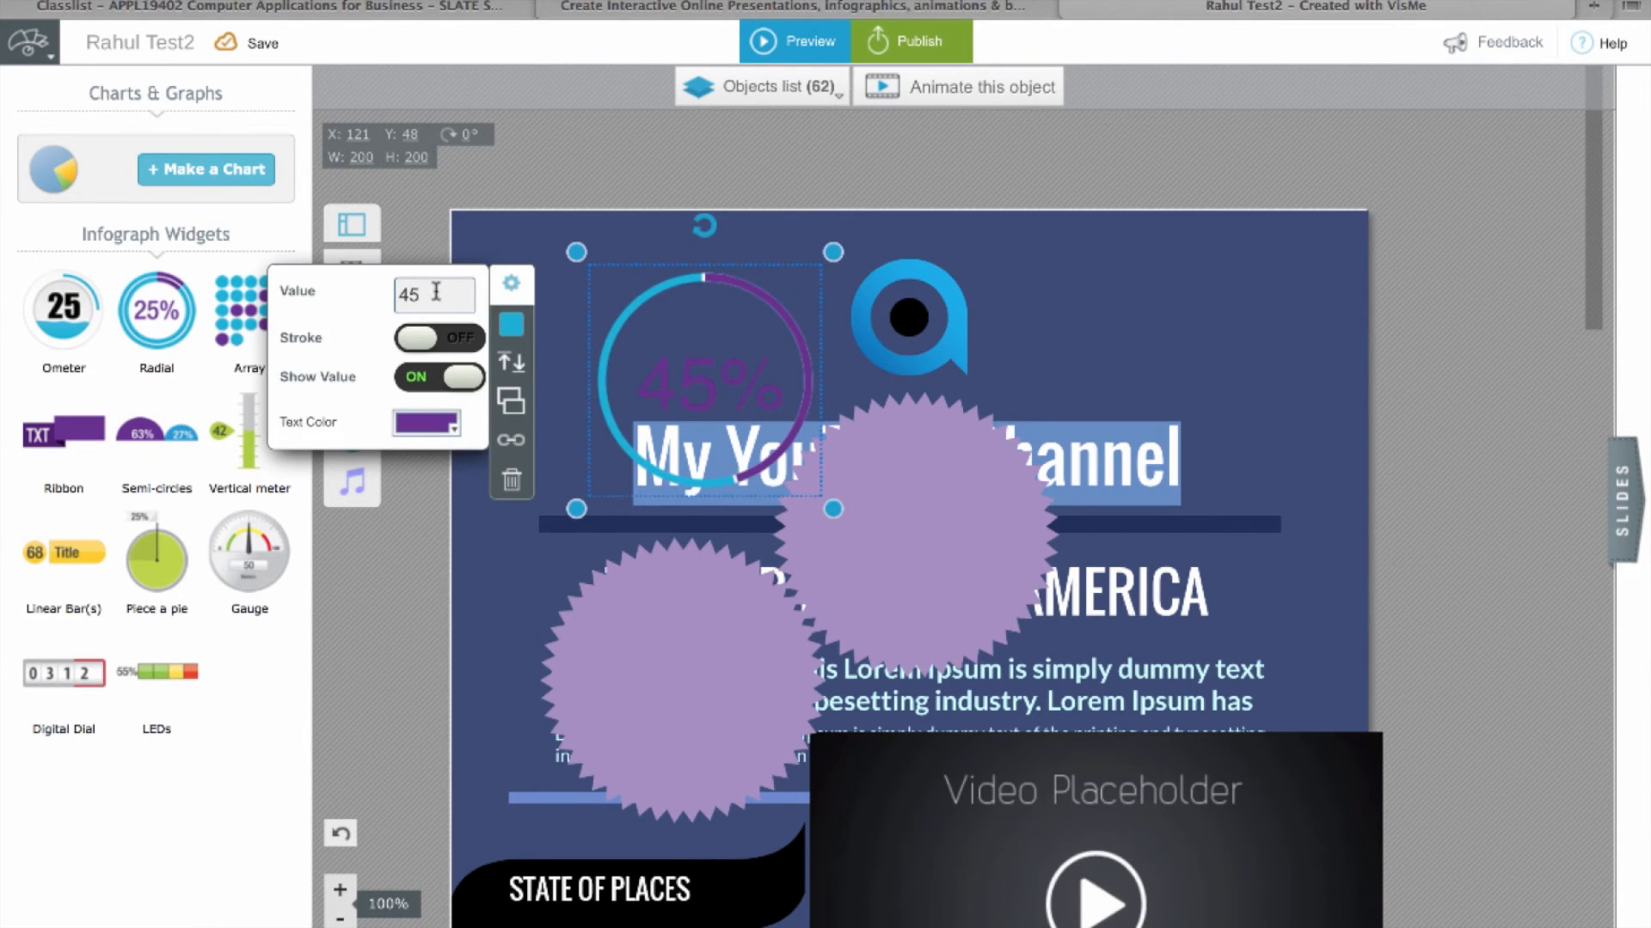
Step: Set the radial widget to 36% with white text and move it top right
click(436, 292)
text(36)
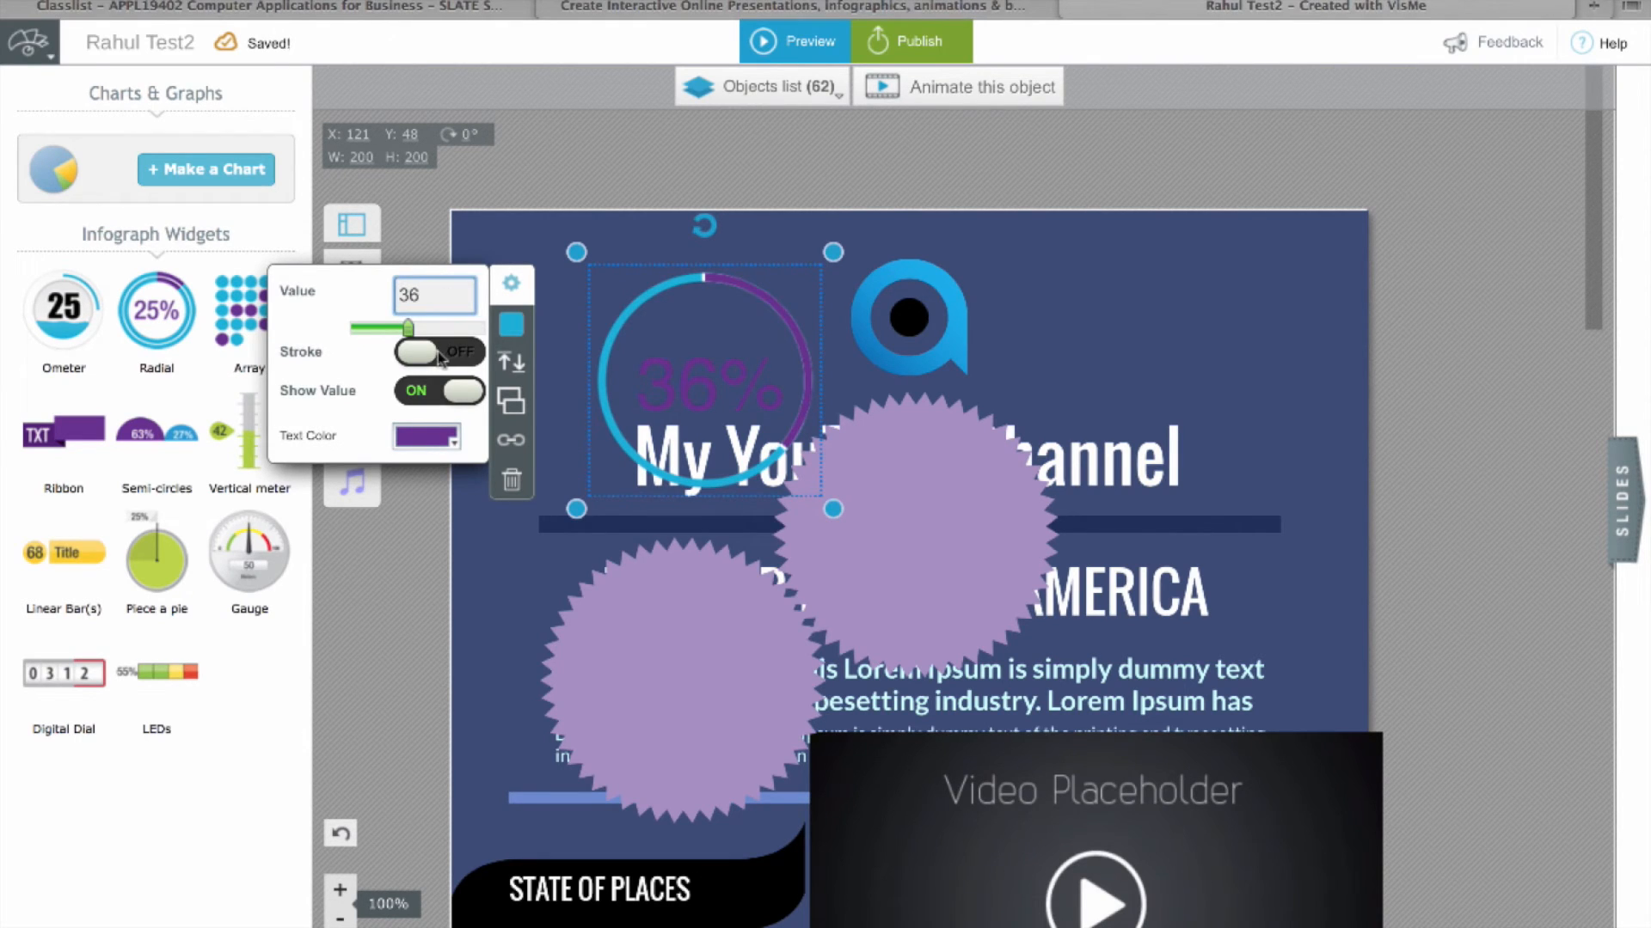
click(445, 443)
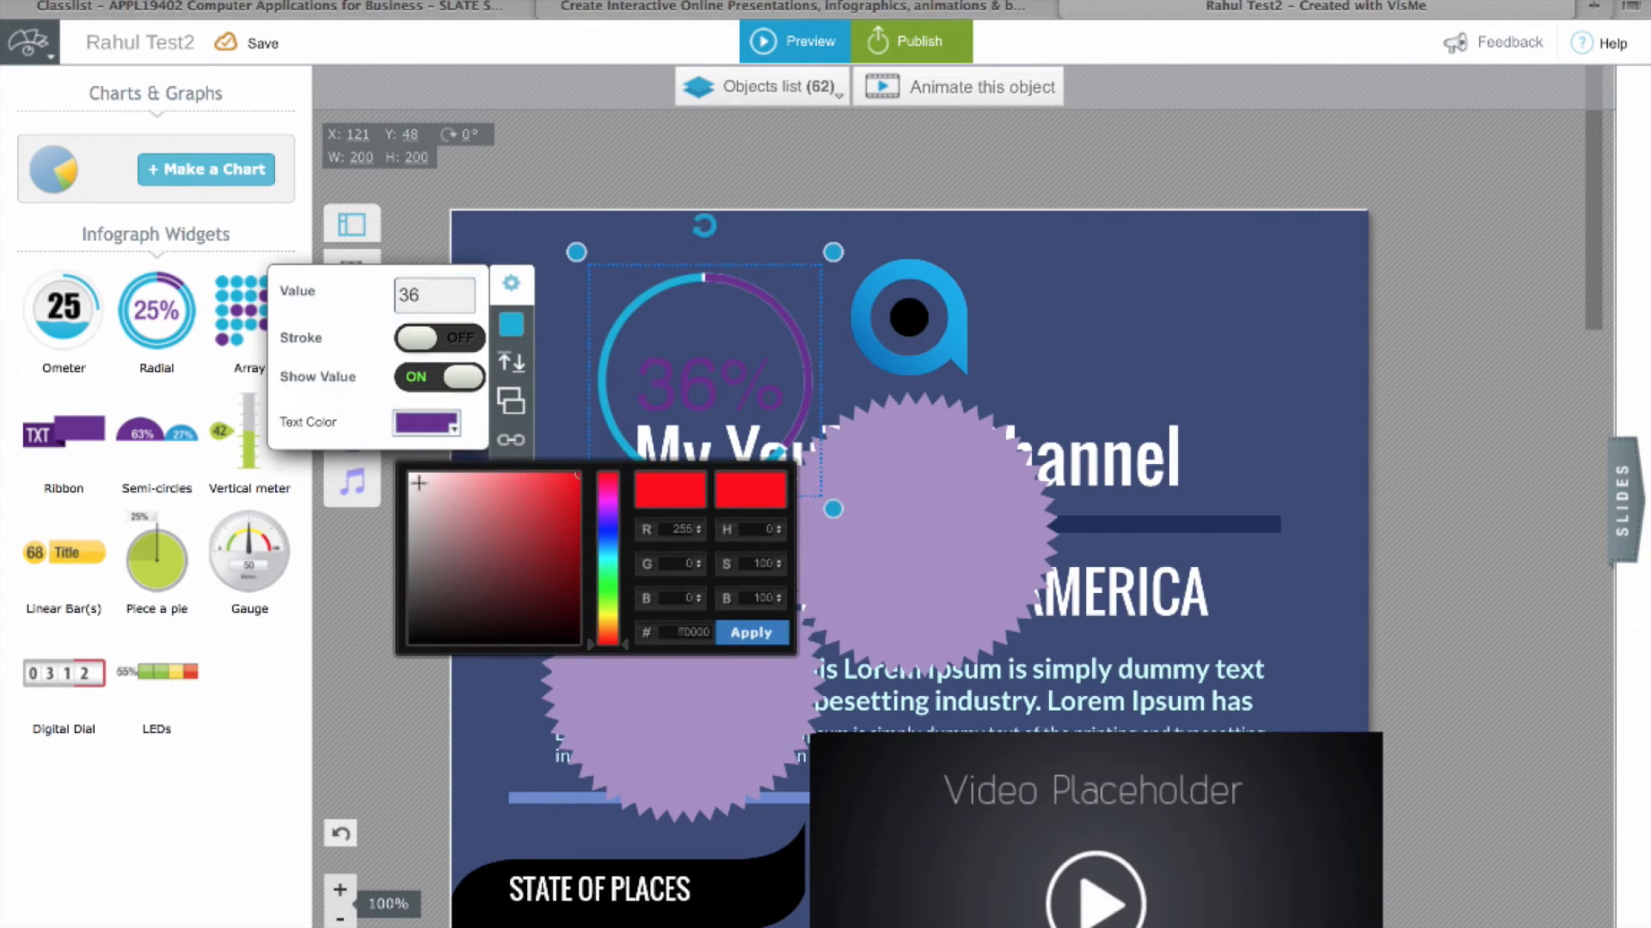
click(419, 483)
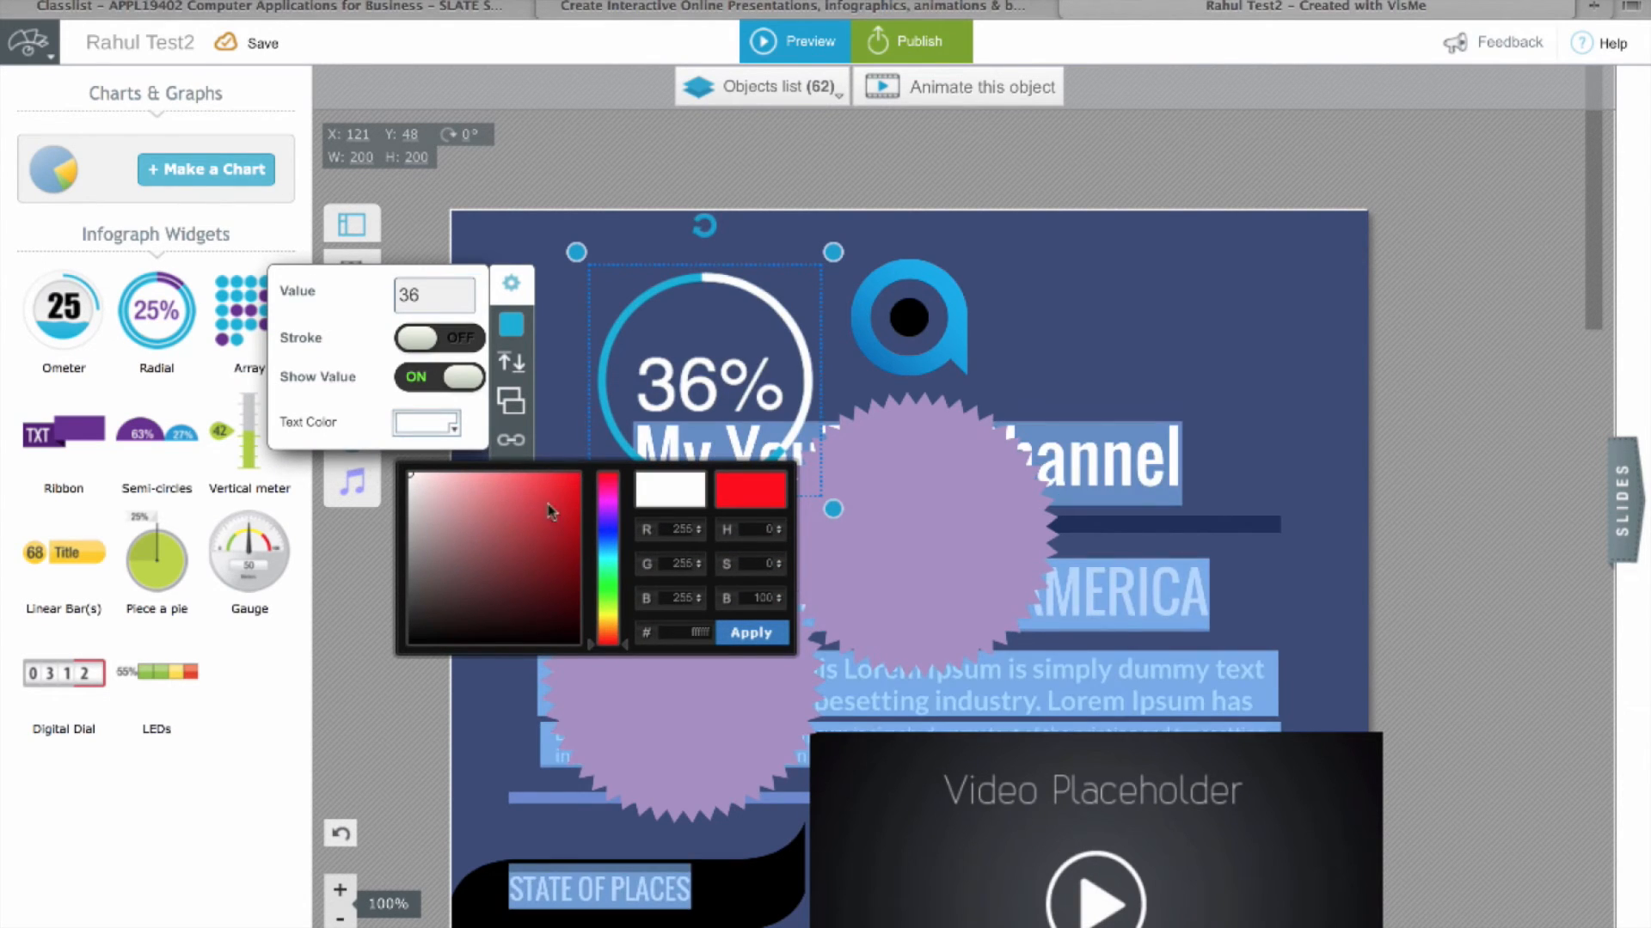
click(741, 633)
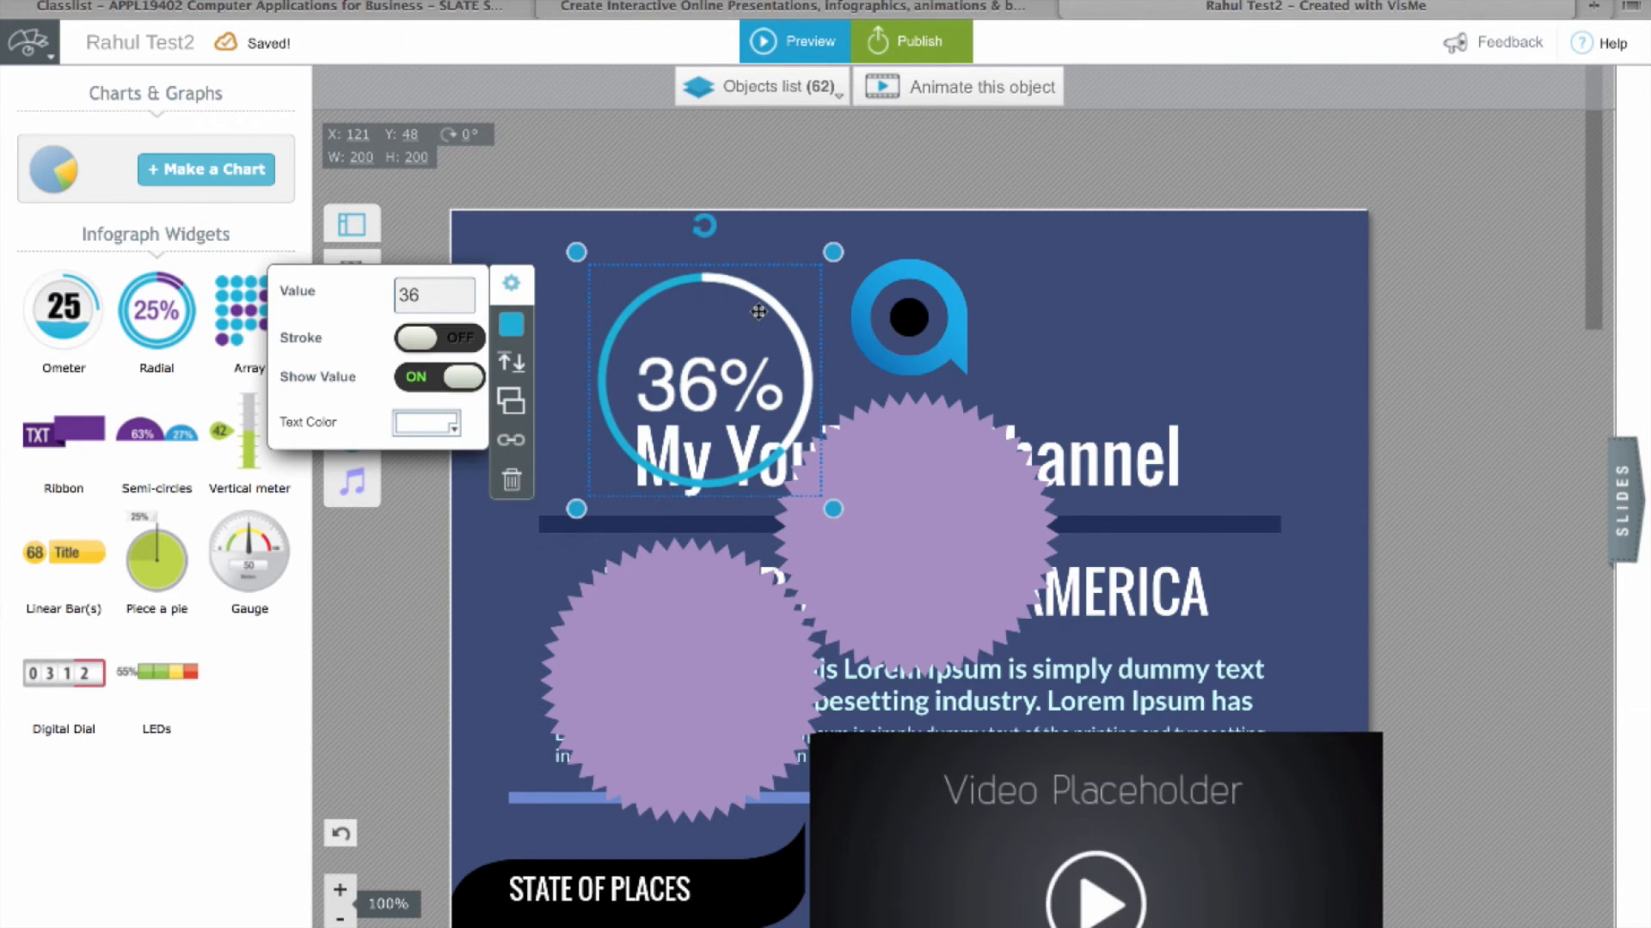
drag(758, 311, 1212, 274)
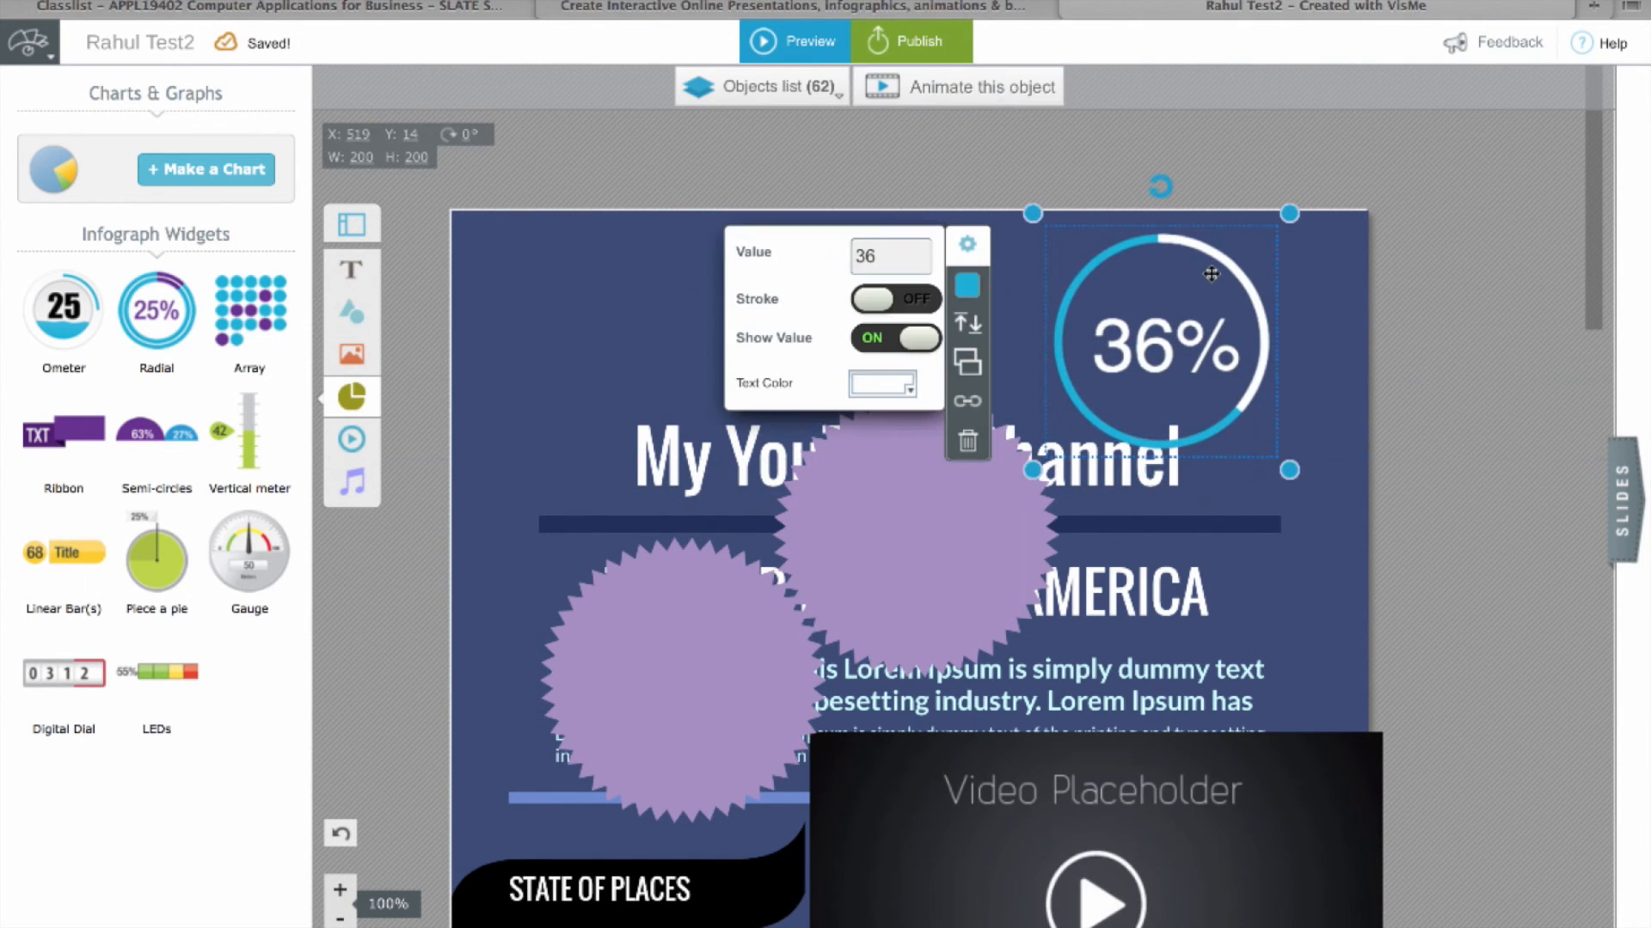
Step: Add a people array of 56 mixed-gender figures, 12 per row, in the top-left corner
click(232, 306)
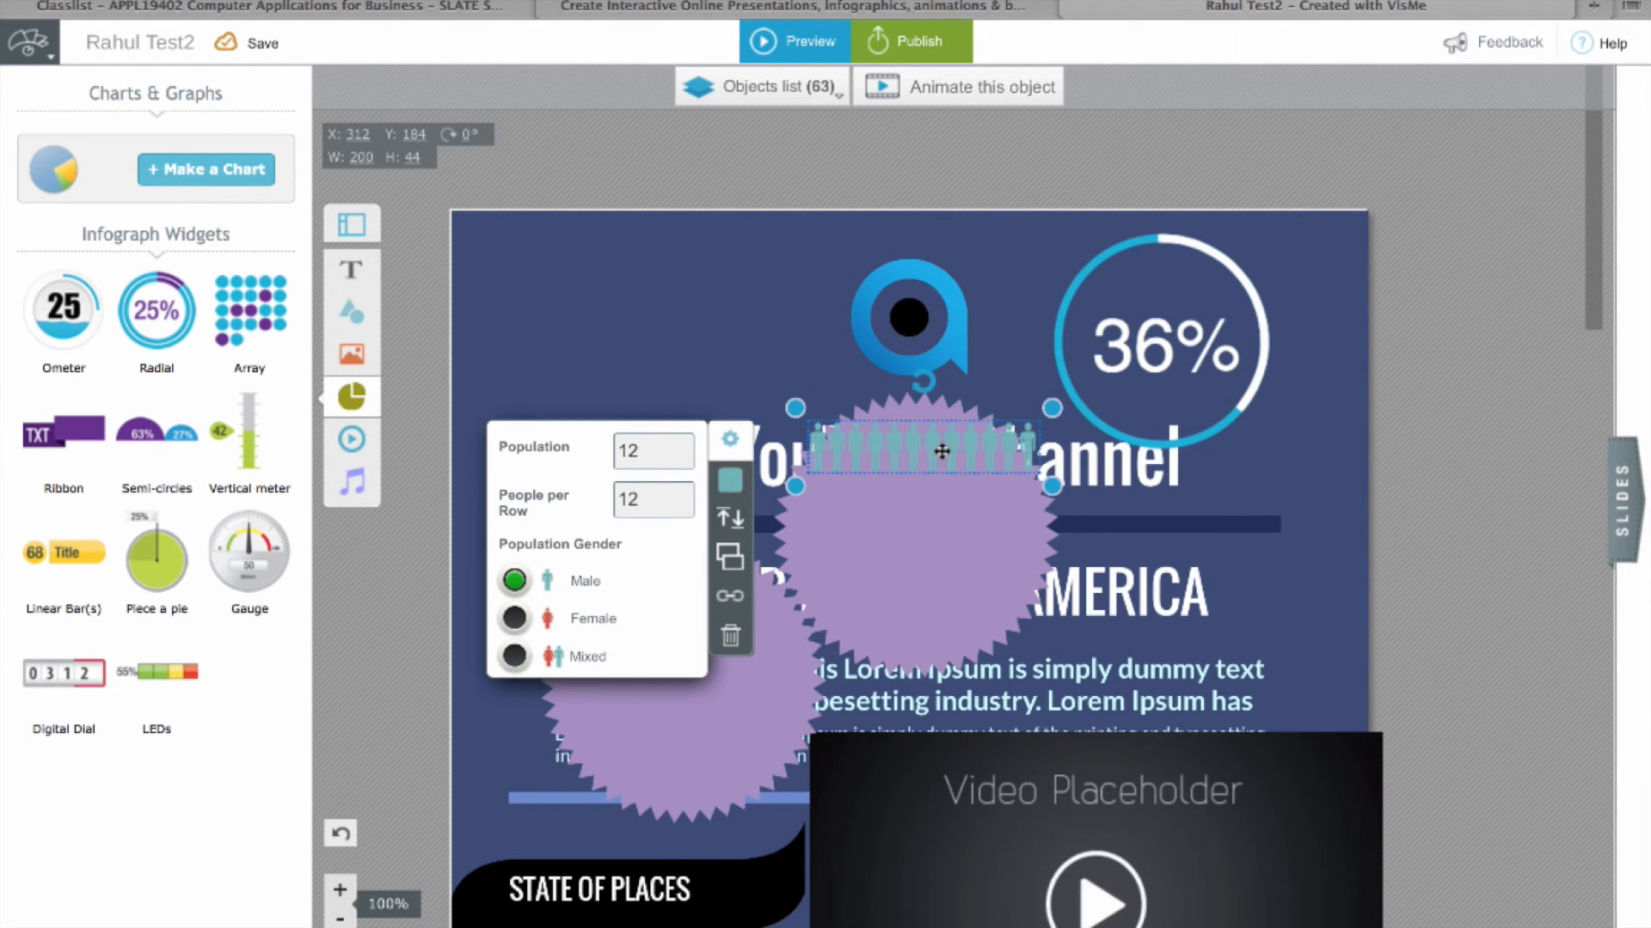
click(667, 453)
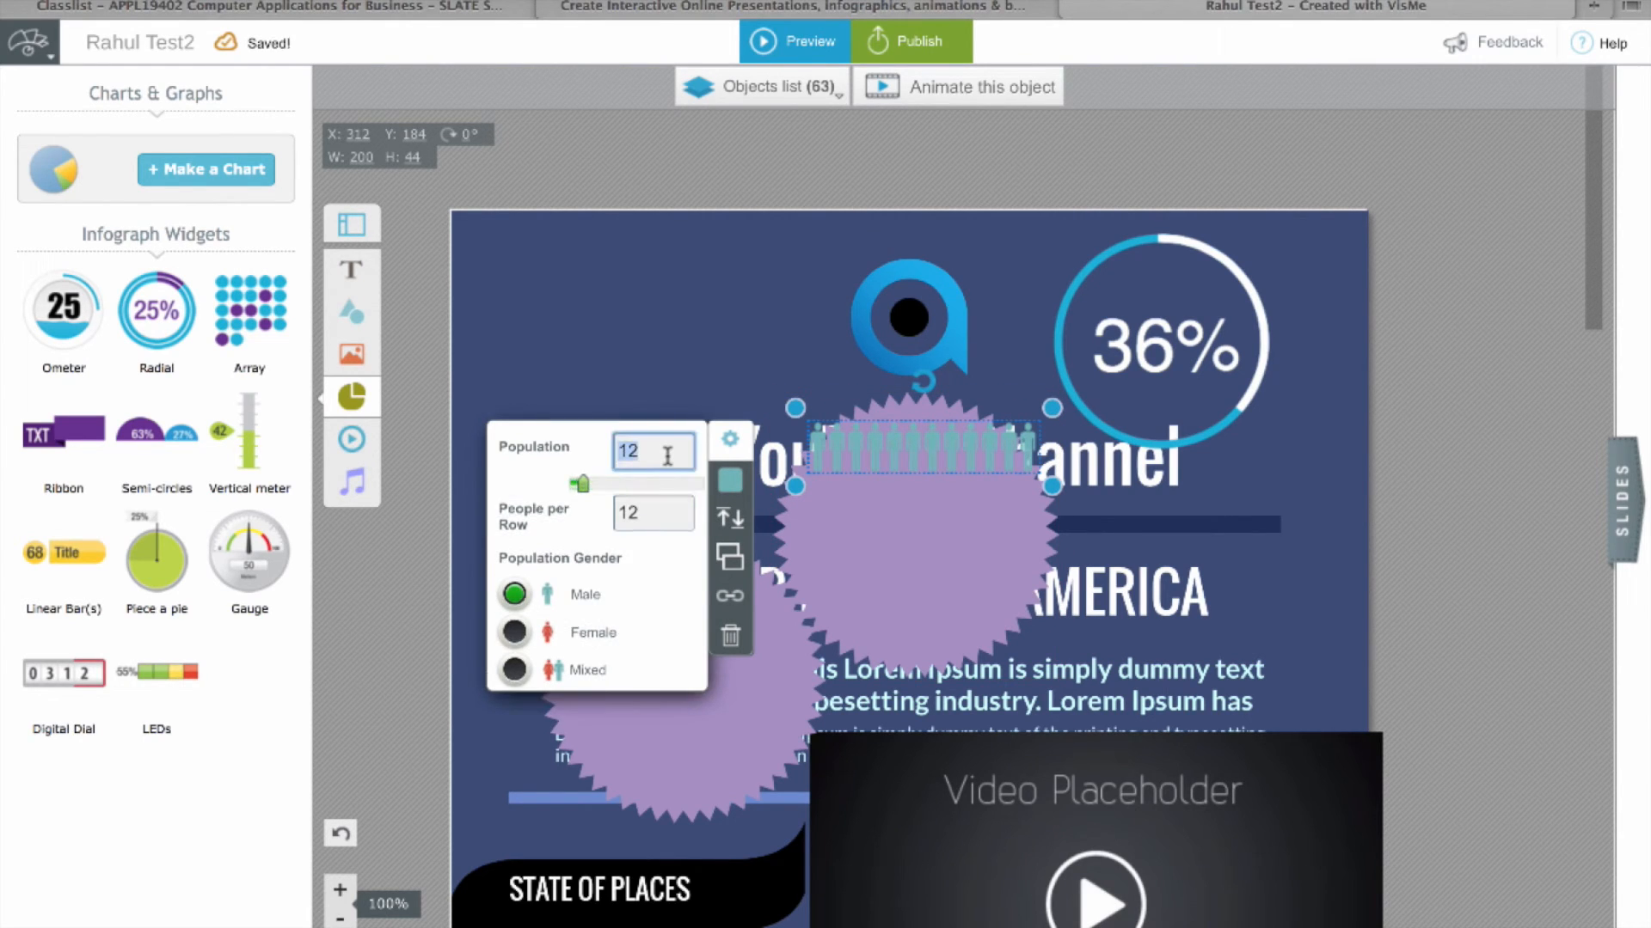
text(56)
click(643, 523)
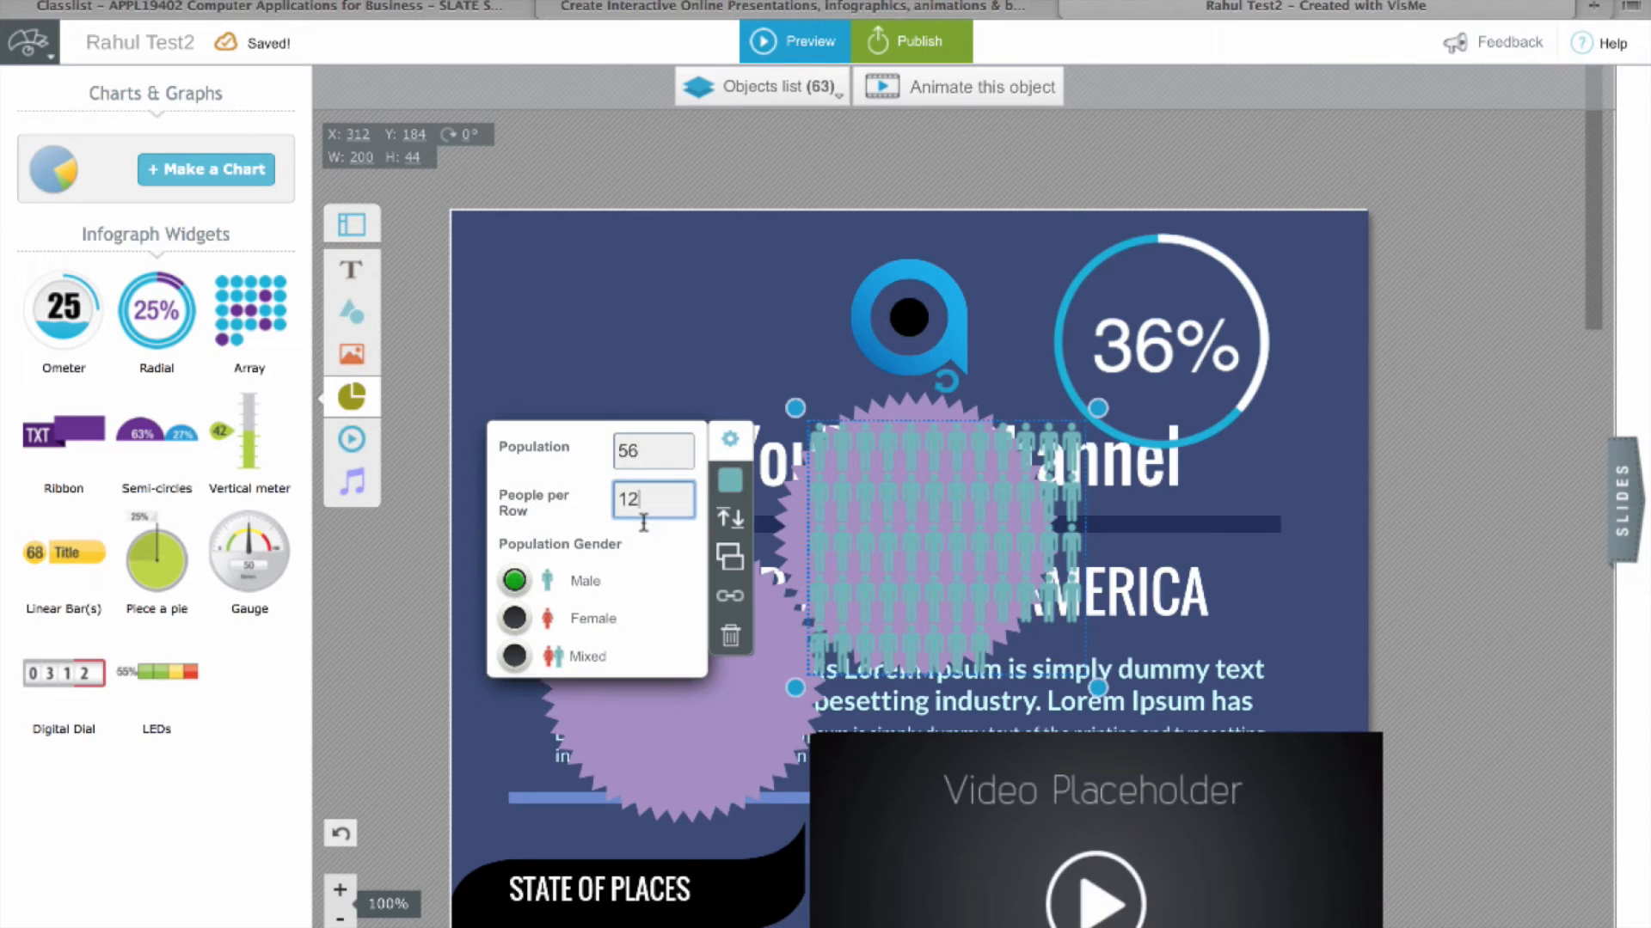
click(514, 657)
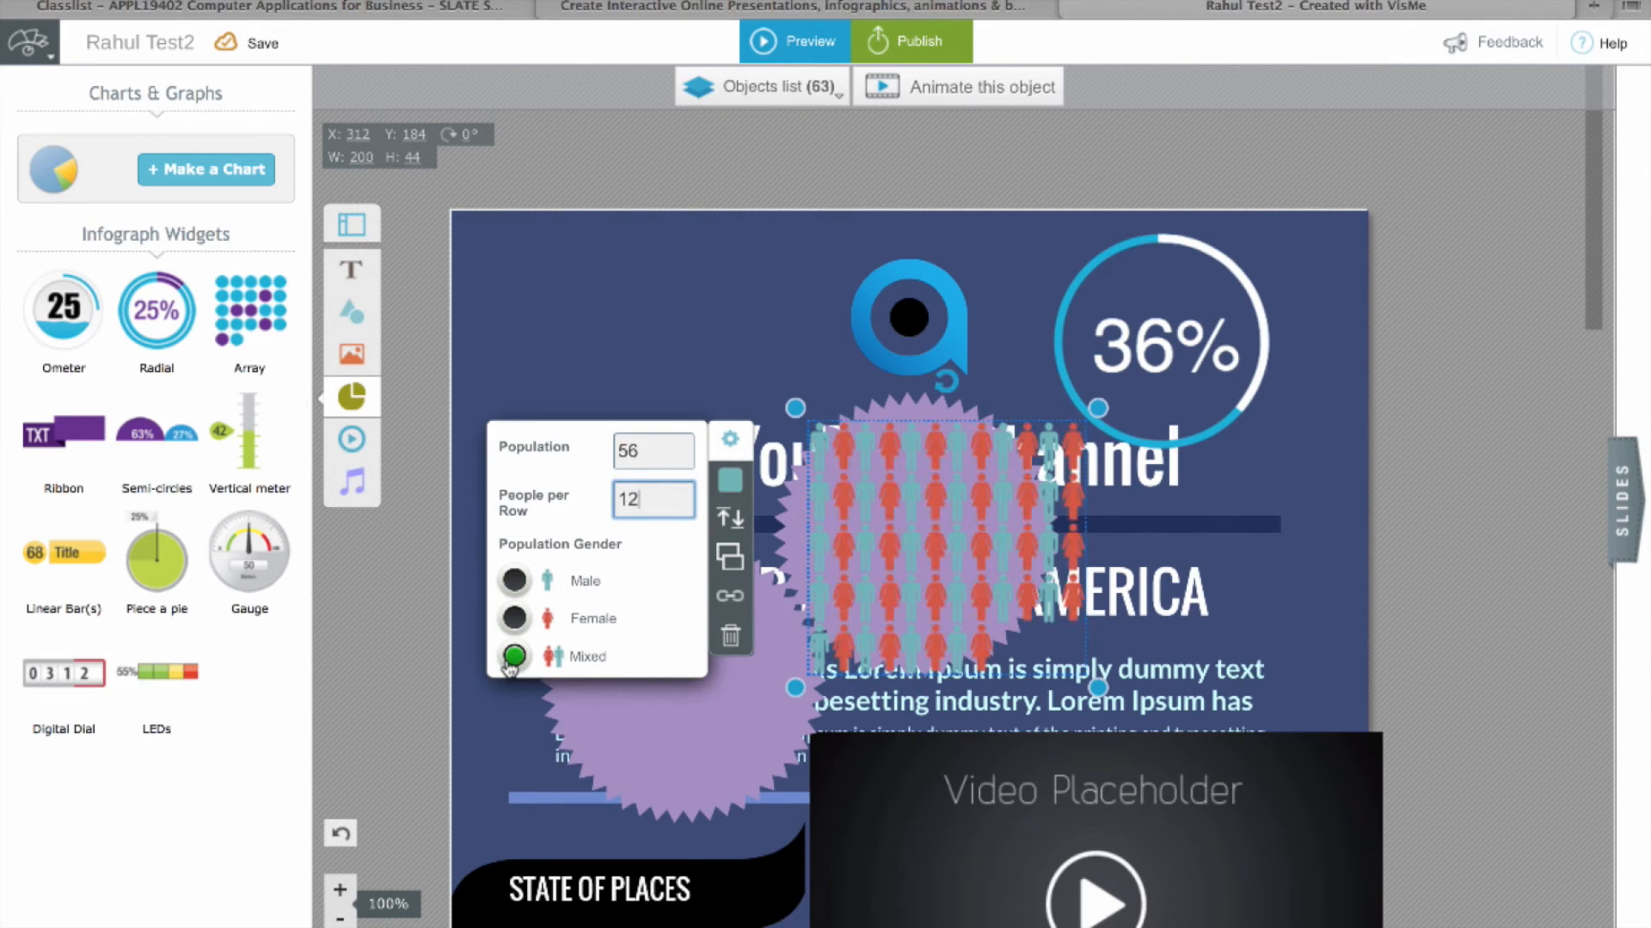
click(990, 465)
drag(990, 465, 648, 273)
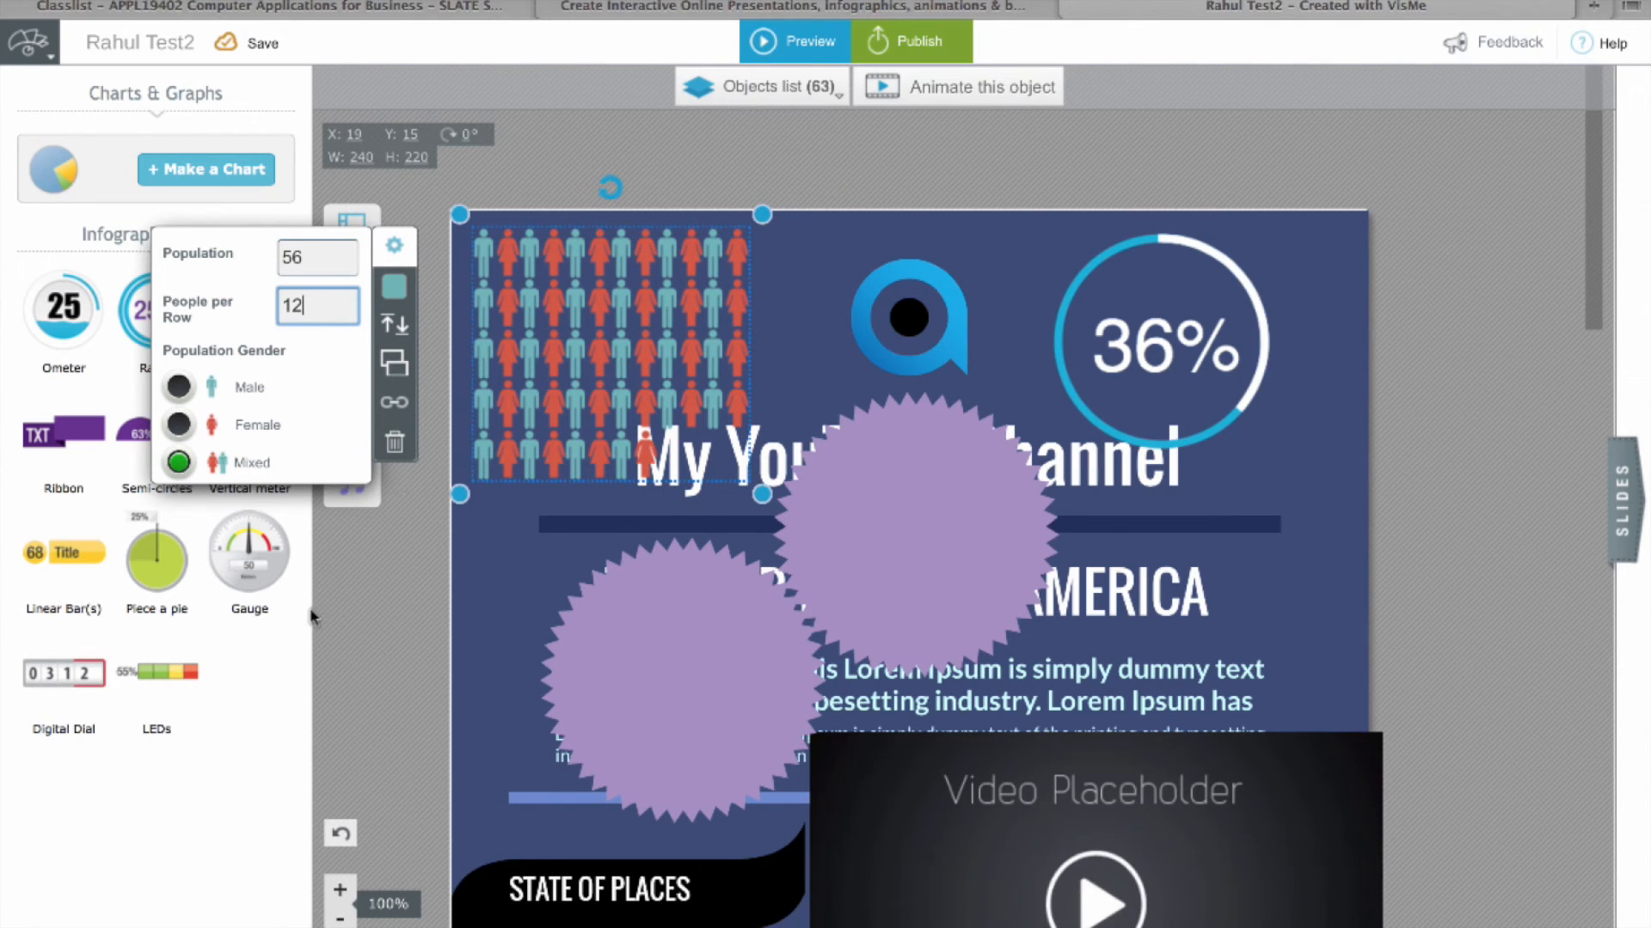
click(536, 603)
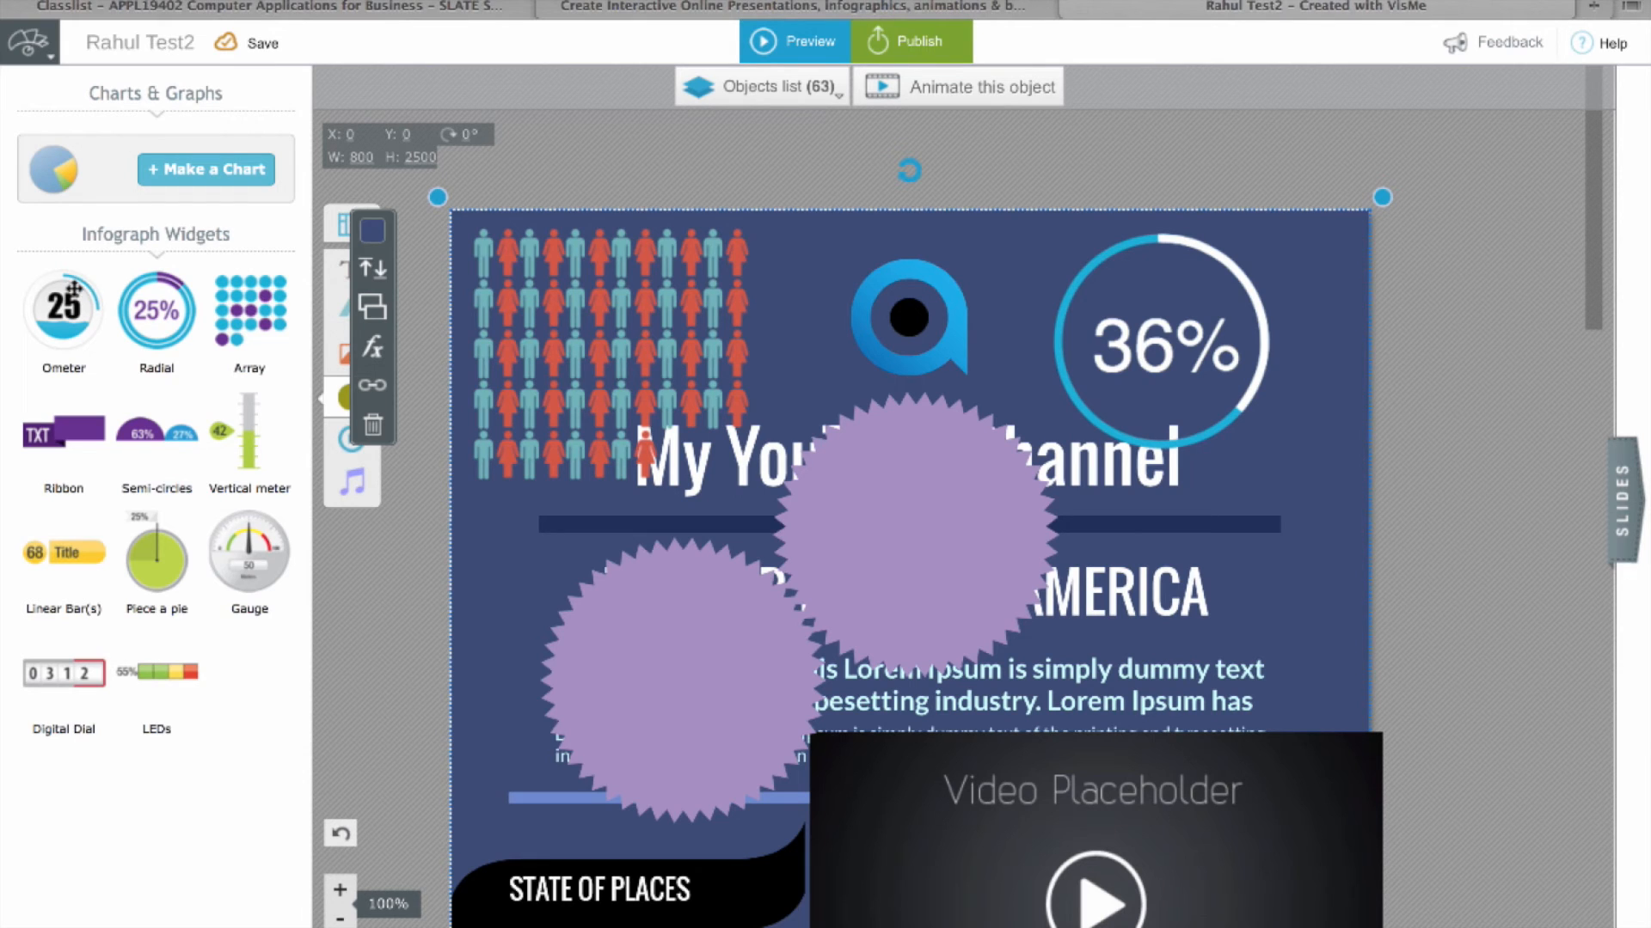
Step: Start an audio object but cancel its URL prompt, then bring up the Publish options
click(413, 506)
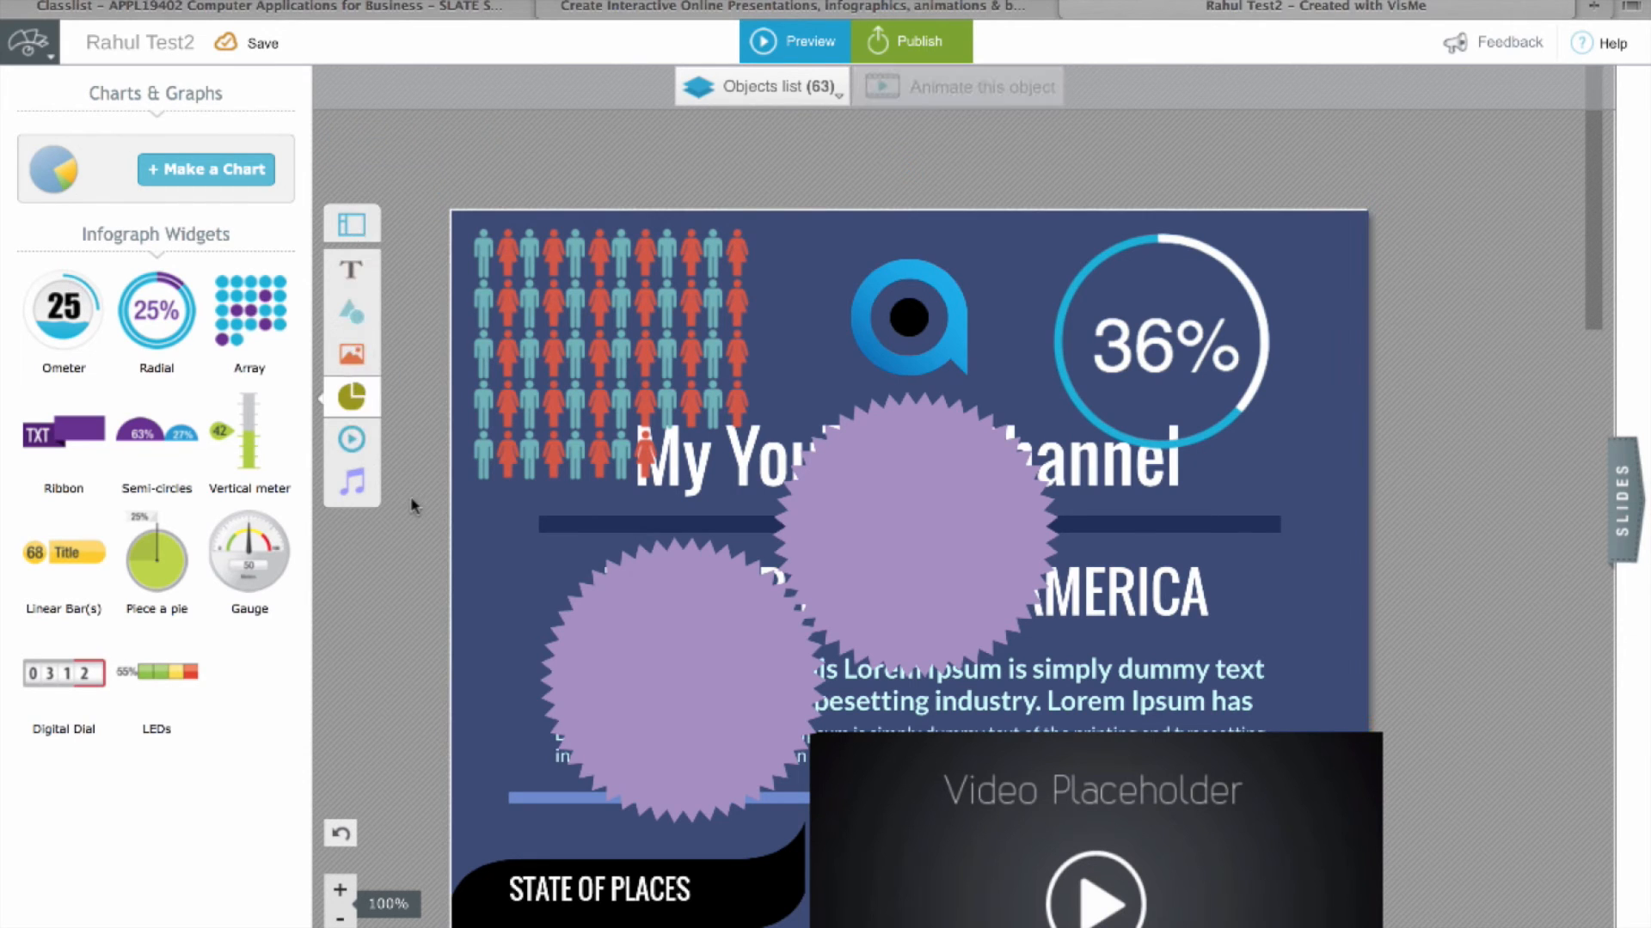
click(351, 481)
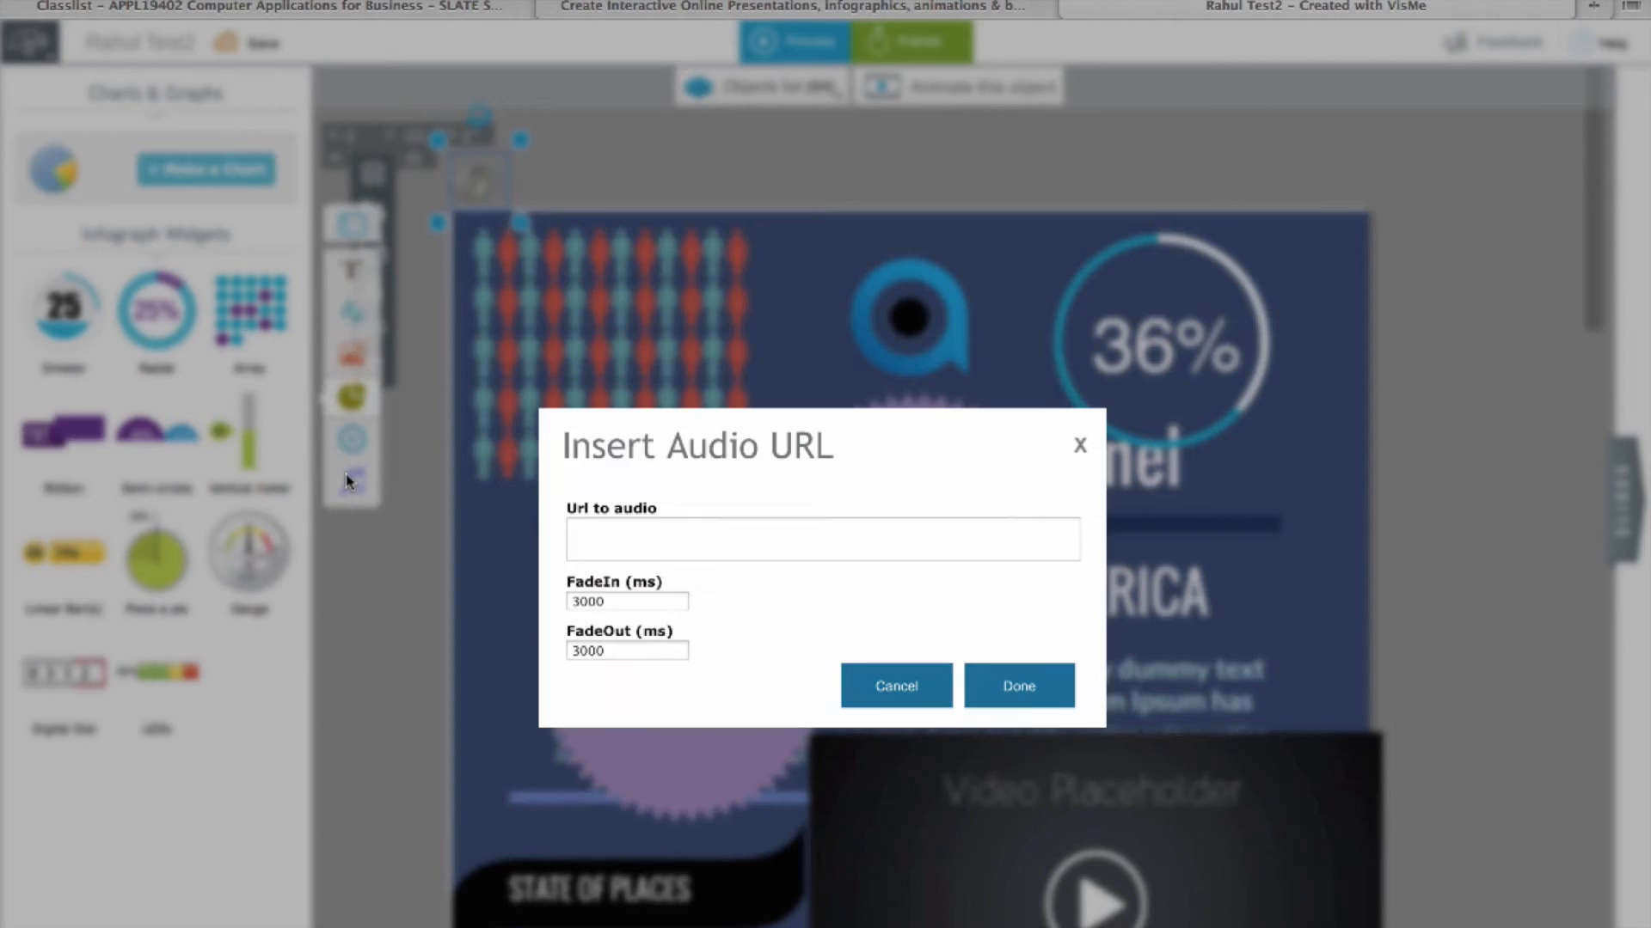
click(1080, 445)
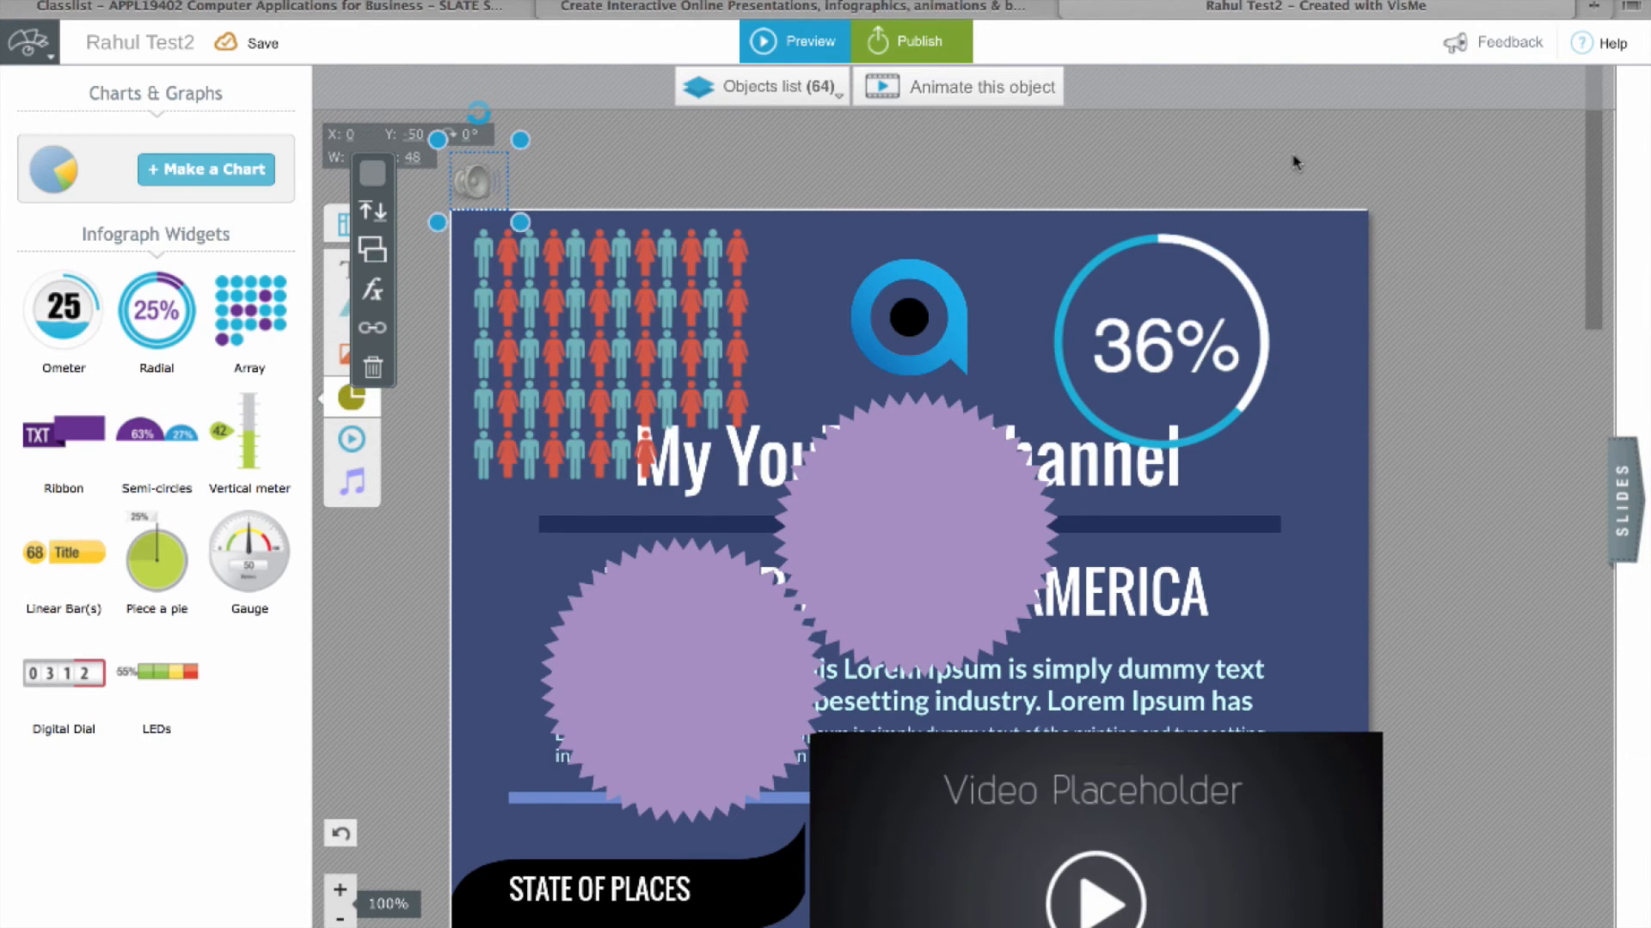
click(941, 53)
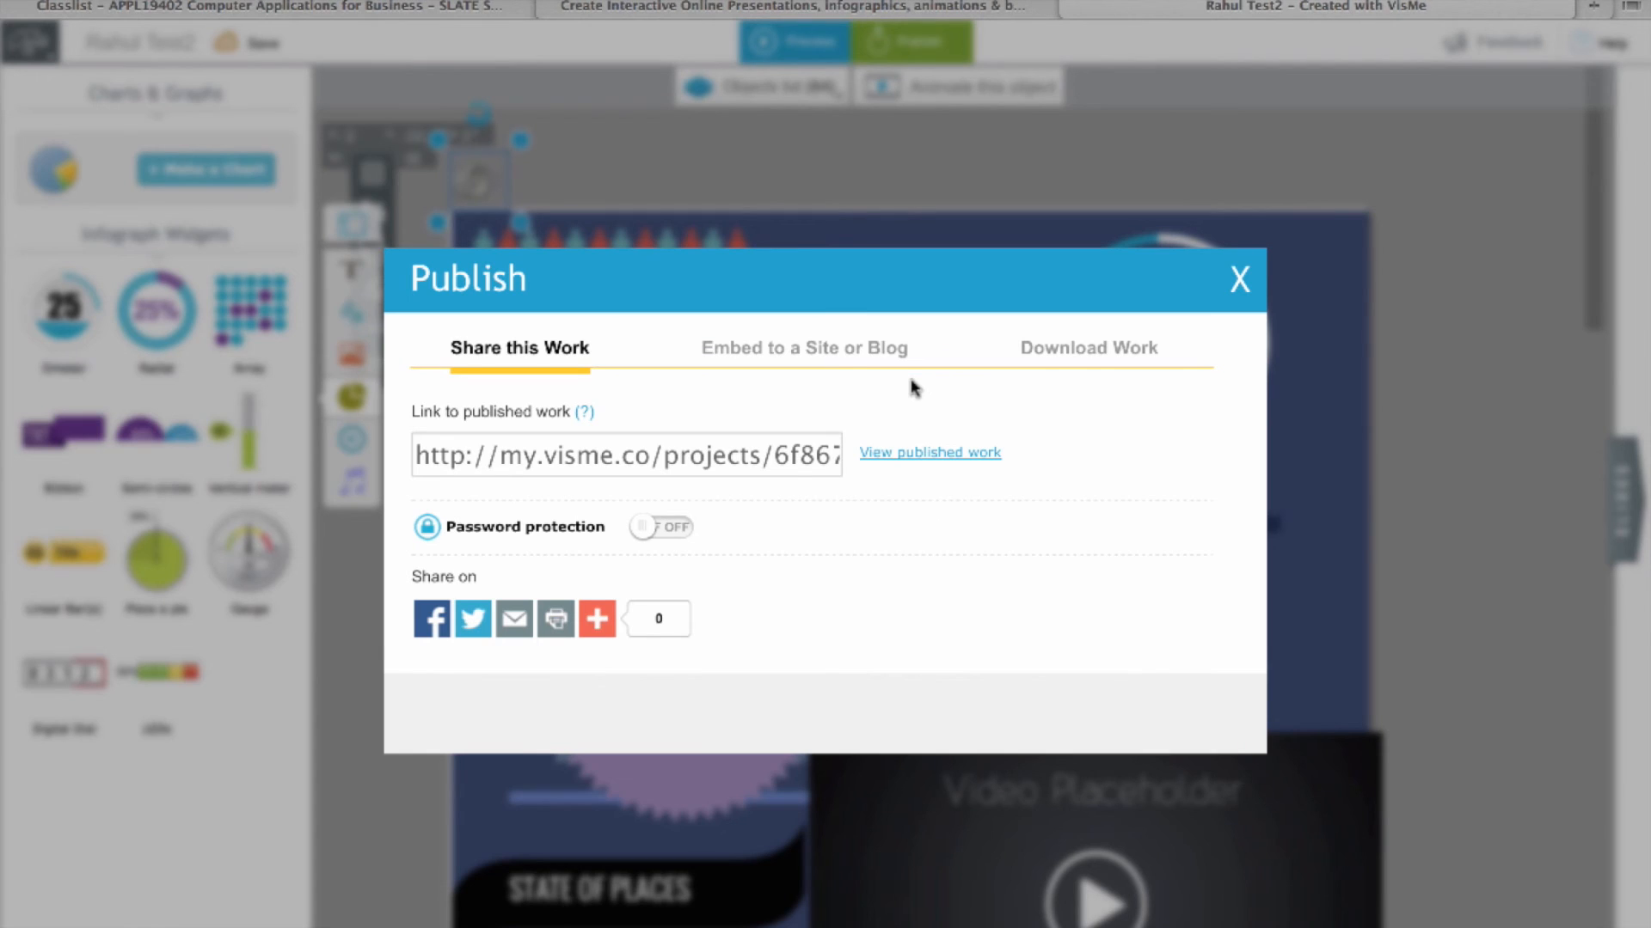
Step: Review the embed code and the JPG, PDF and HTML download options, then close Publish
click(842, 362)
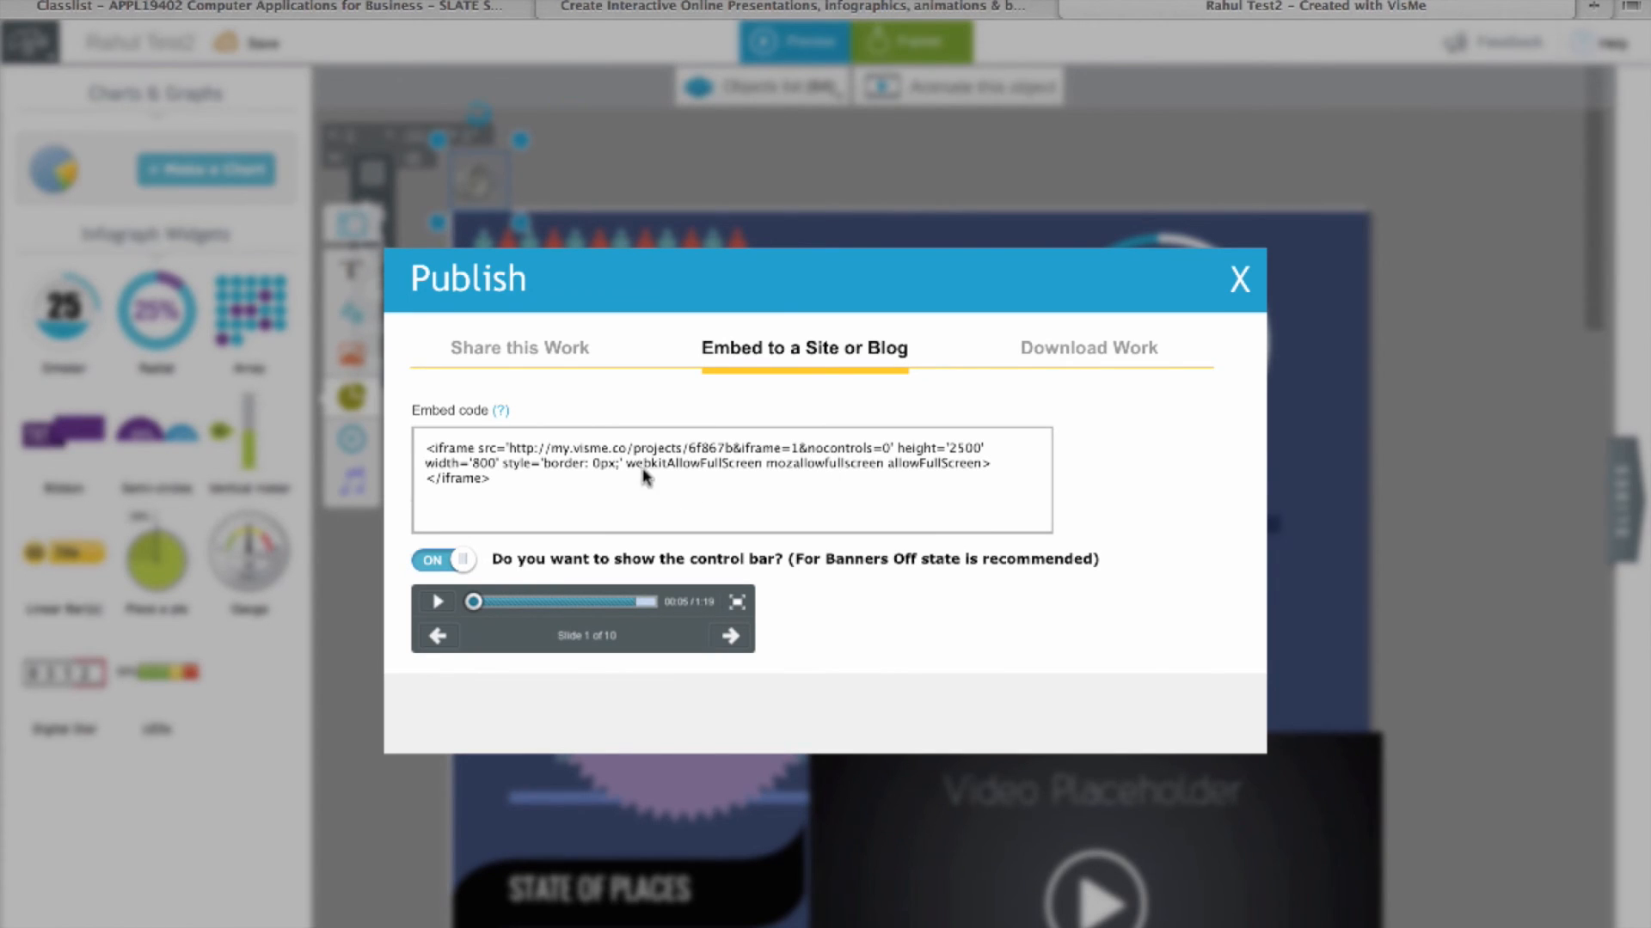
click(1143, 352)
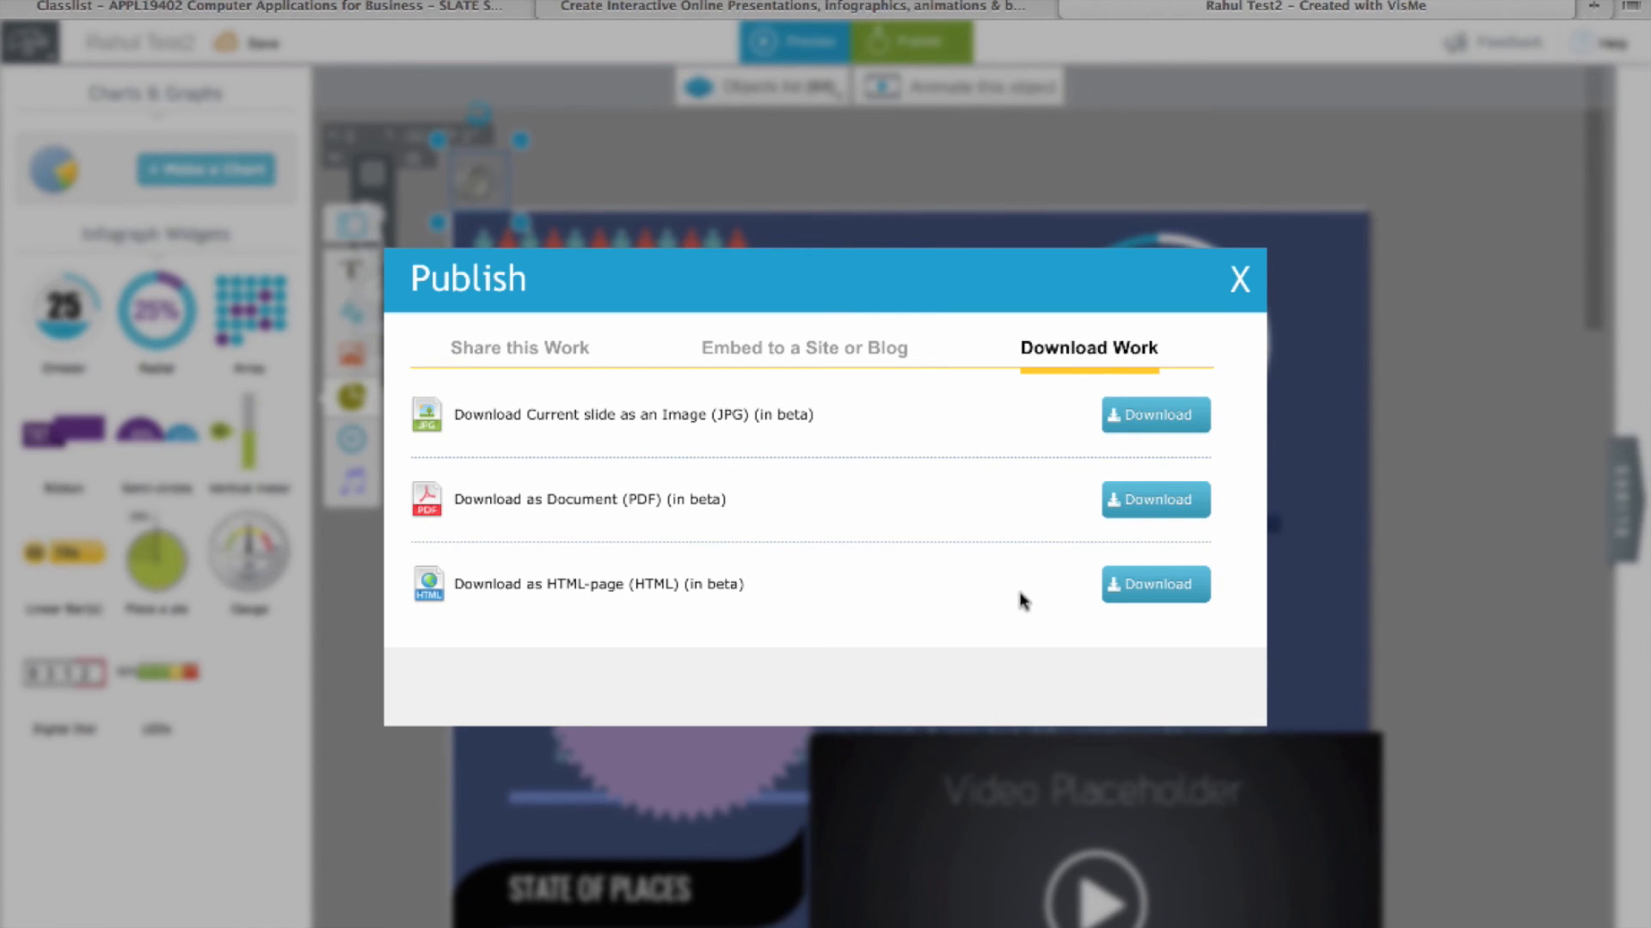
click(1240, 275)
Step: Scroll through the lower infographic sections, then switch to the Visme licence pricing page
scroll(1461, 356, down, 5)
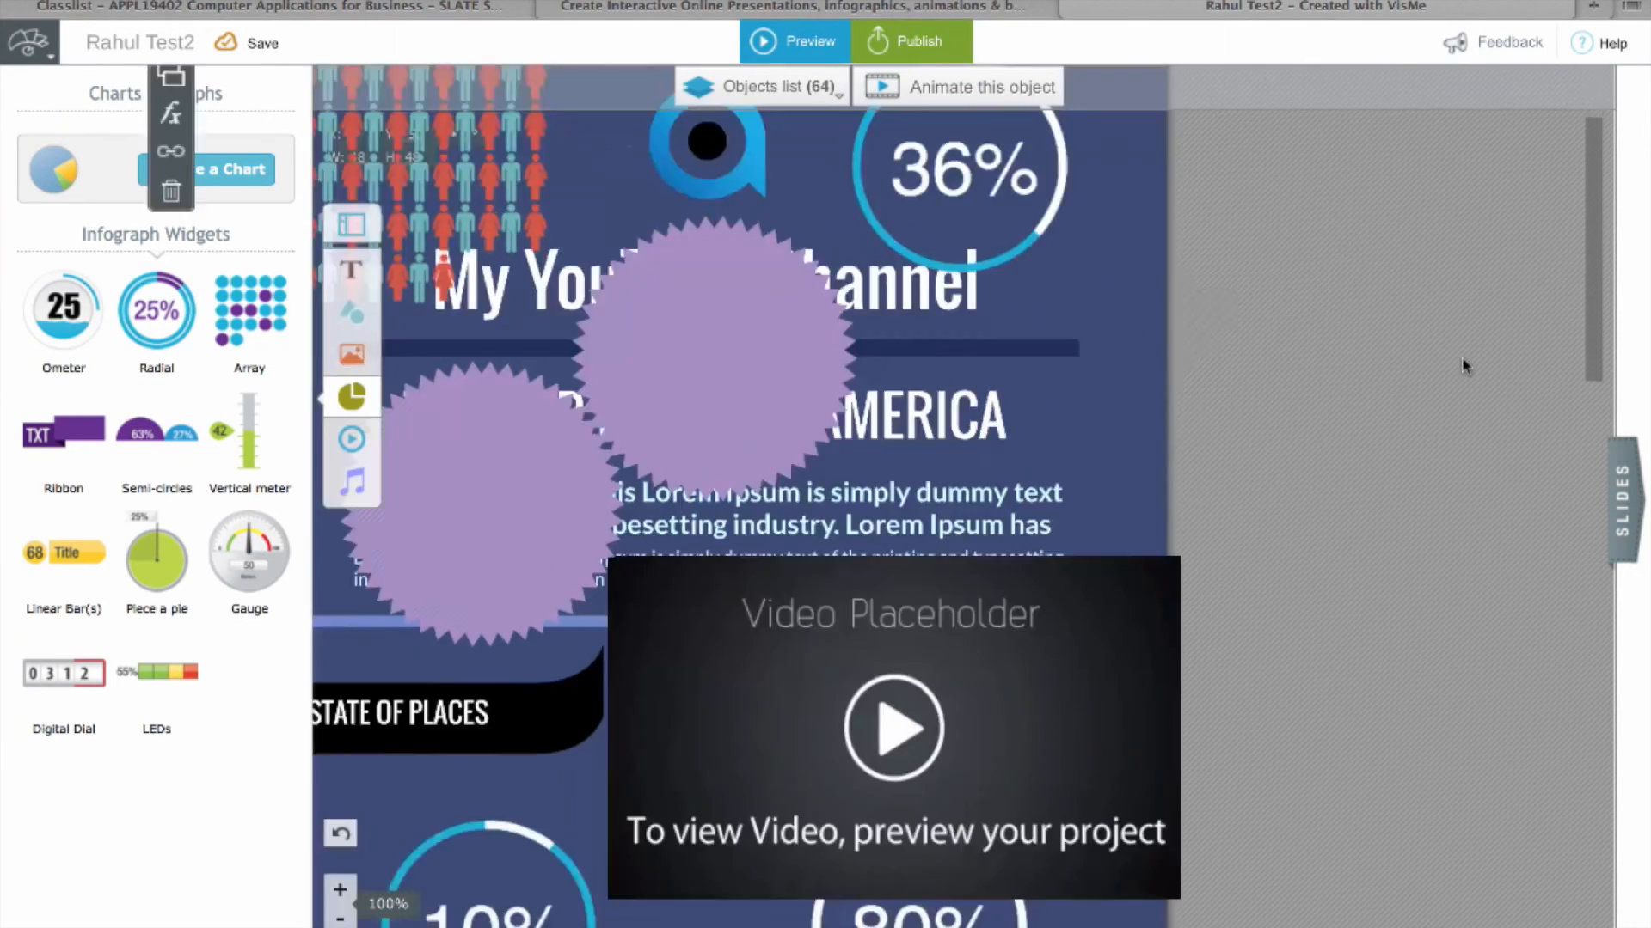
scroll(1461, 358, up, 5)
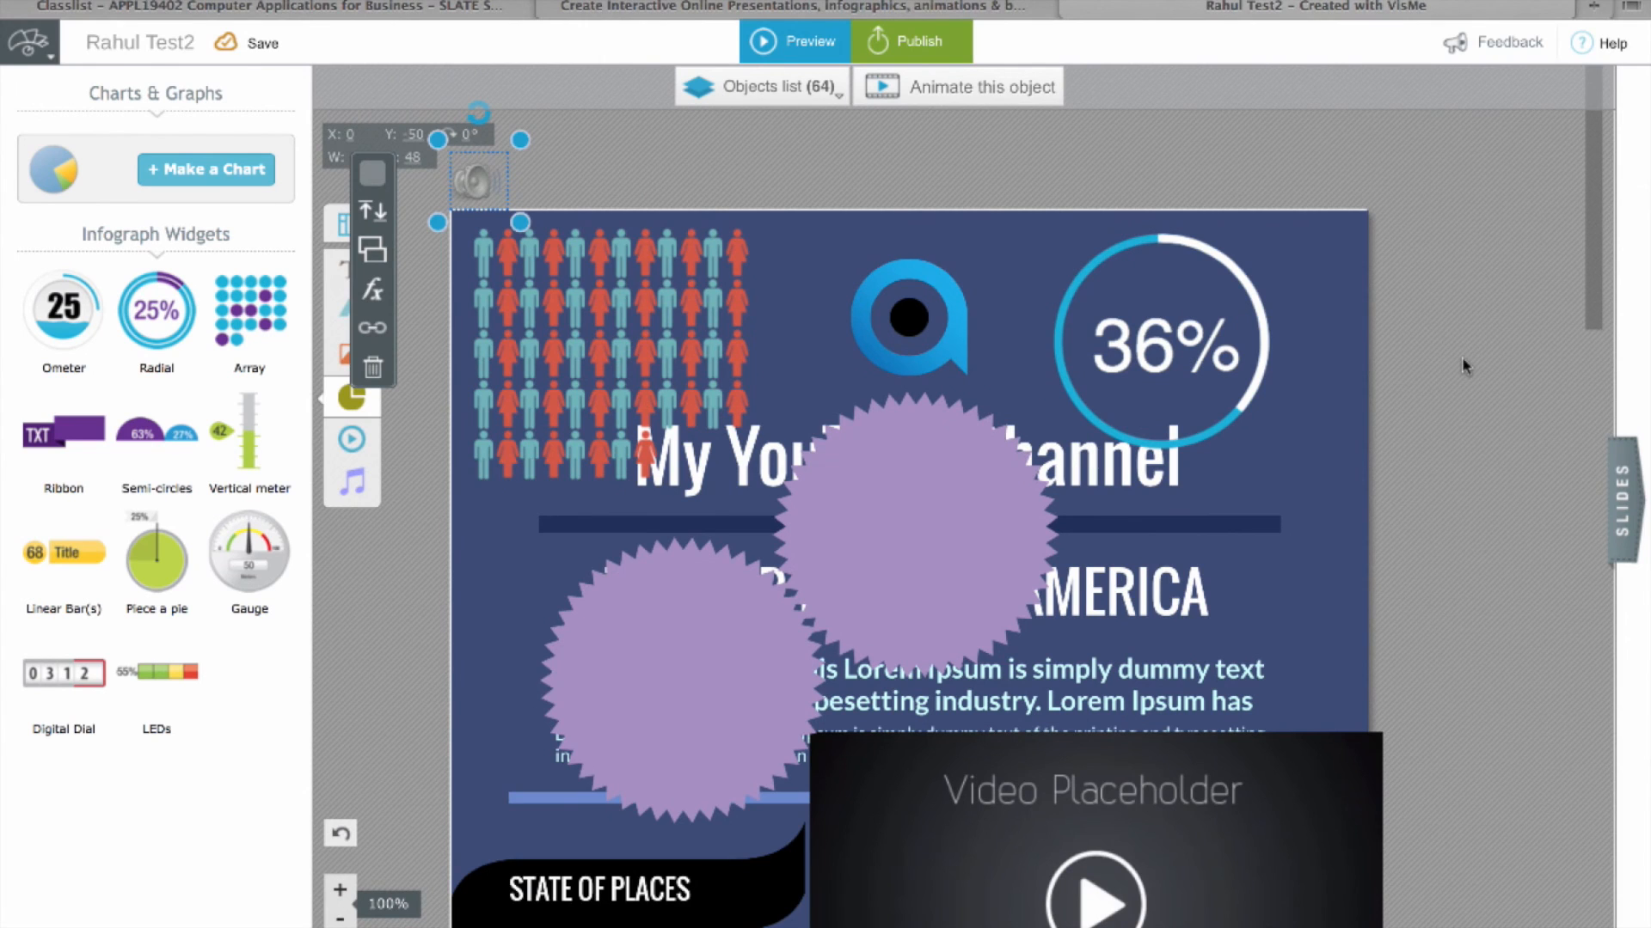
scroll(1462, 358, down, 8)
scroll(1375, 369, up, 3)
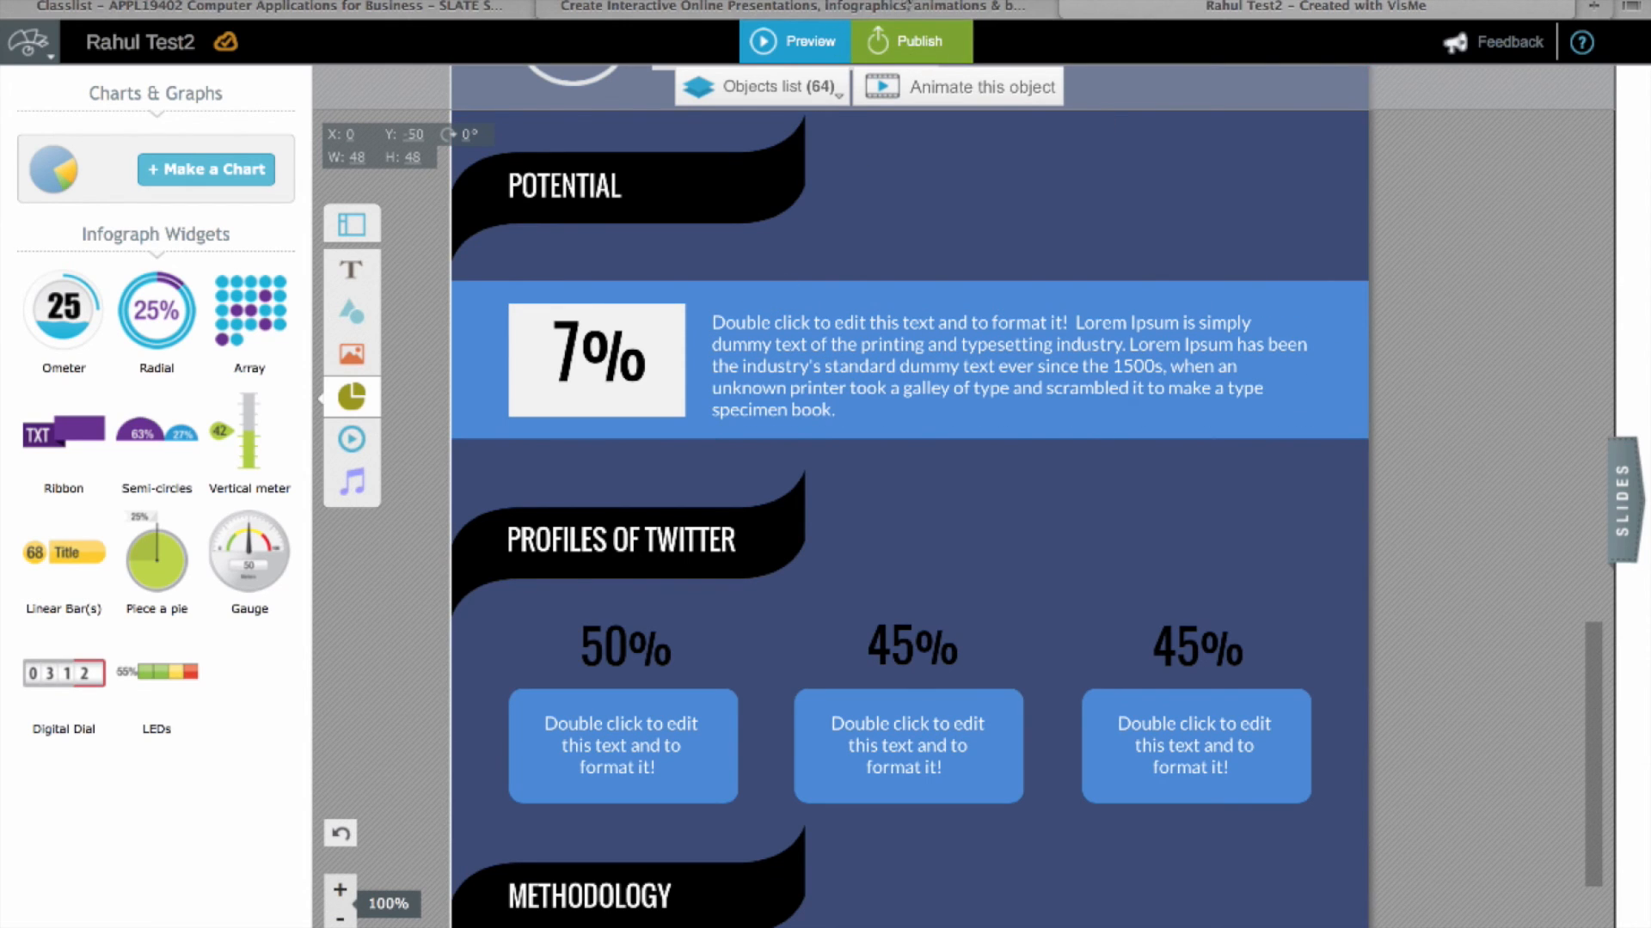
click(877, 8)
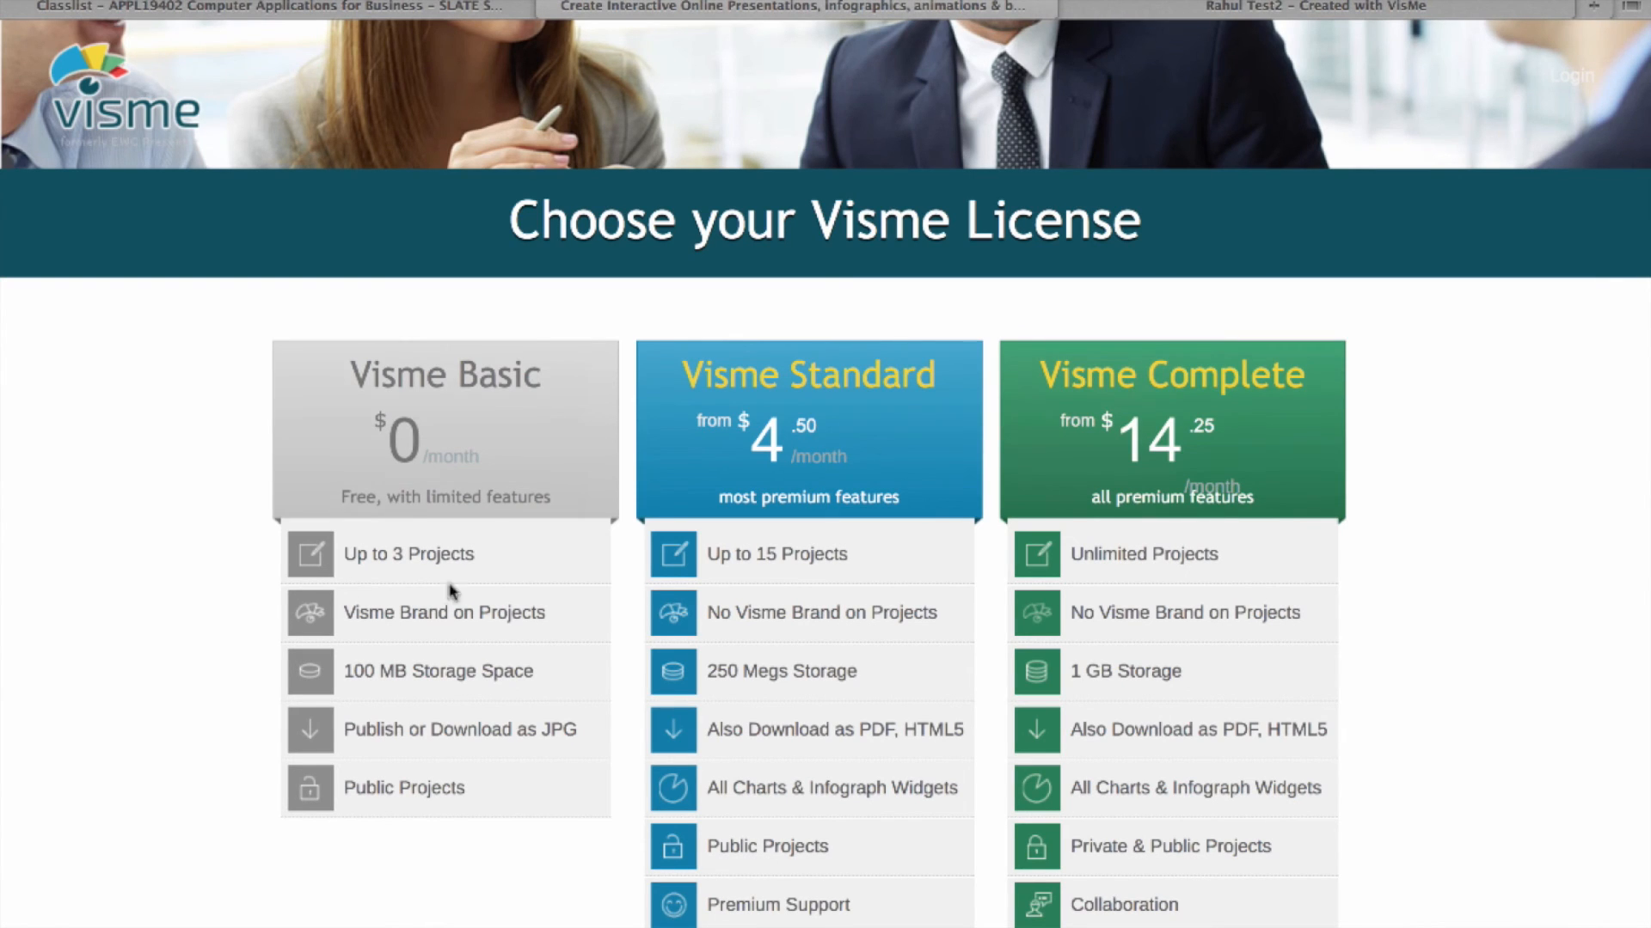
mouse_move(83, 918)
click(894, 602)
scroll(1521, 630, down, 1)
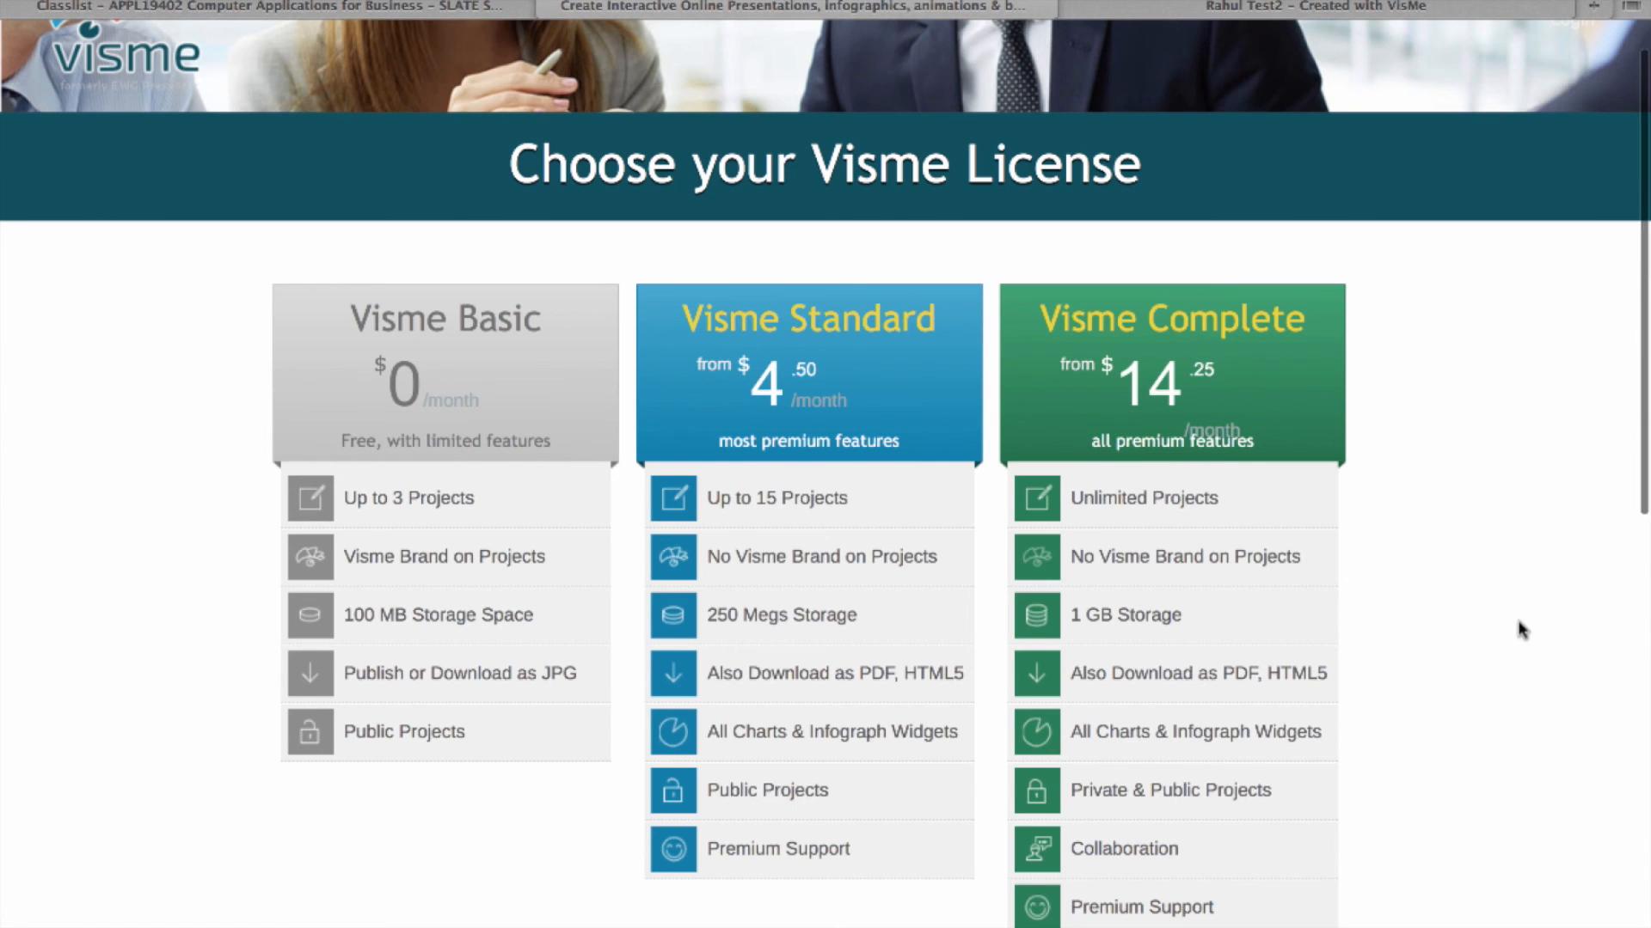
scroll(1521, 630, up, 2)
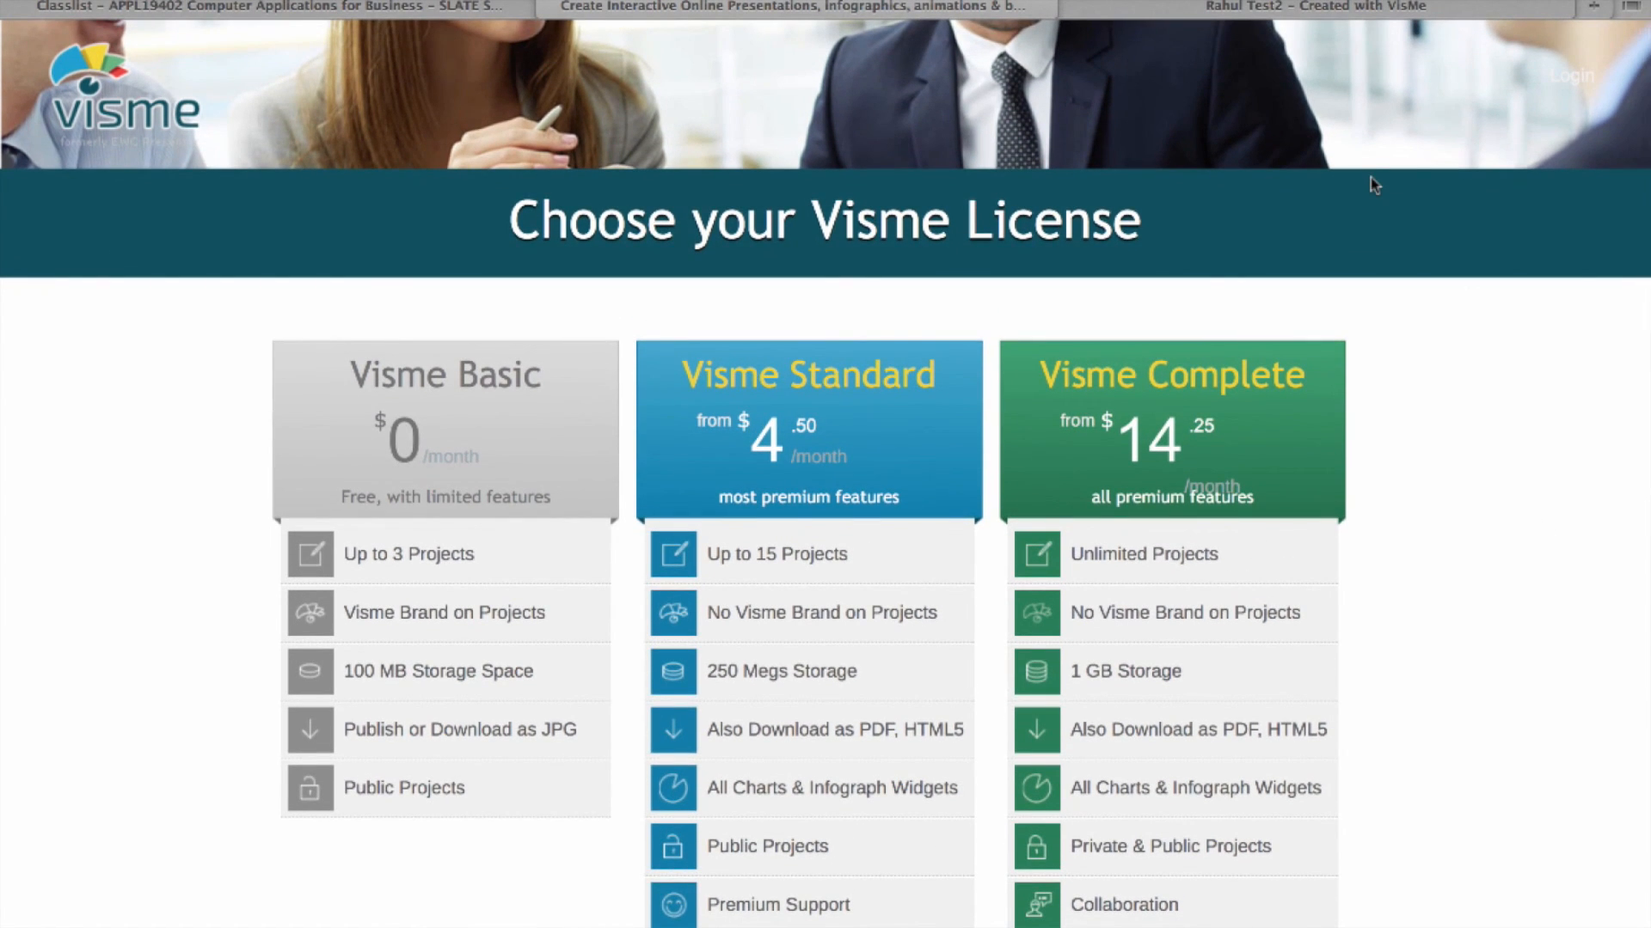